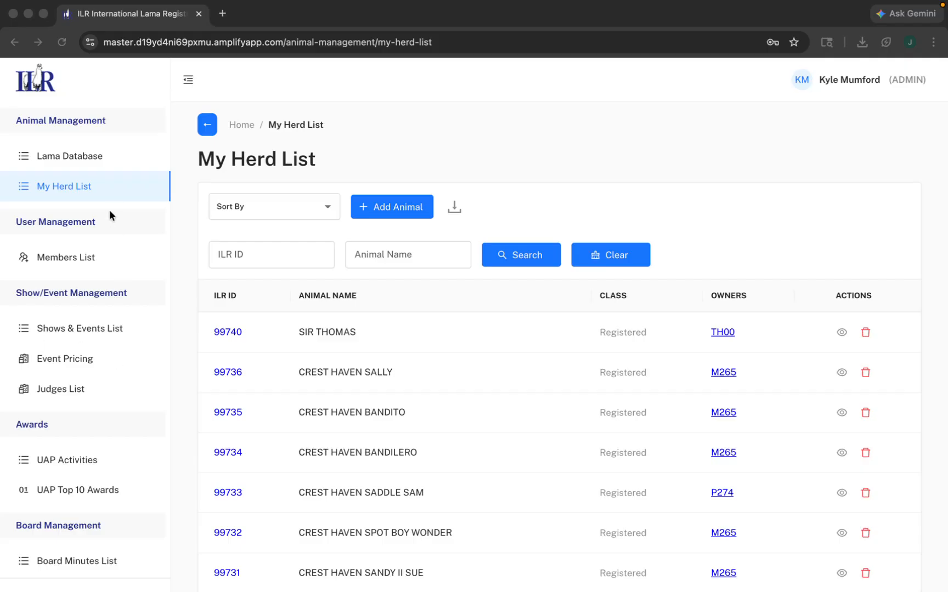
Step: Collapse the navigation sidebar and expand it again
click(188, 81)
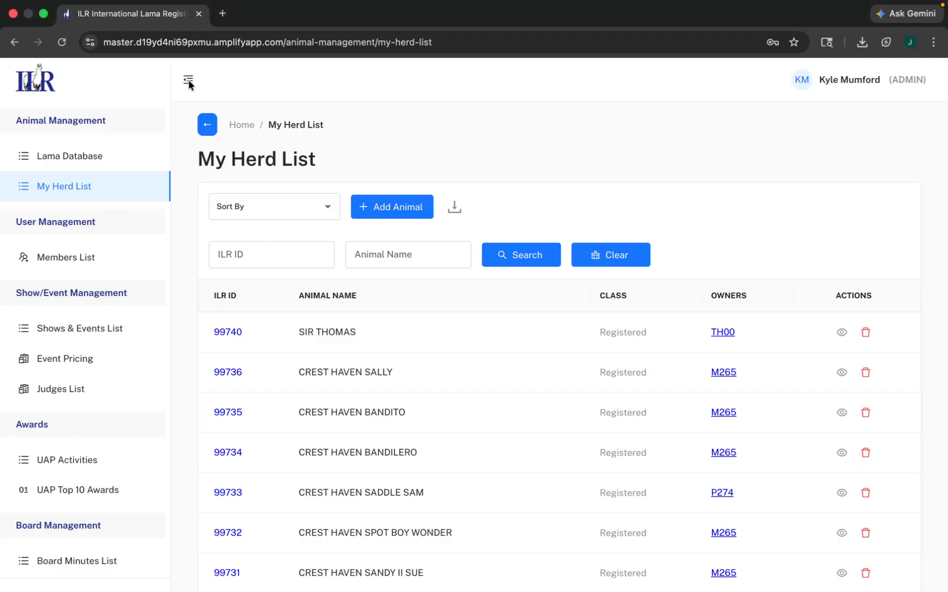
click(188, 82)
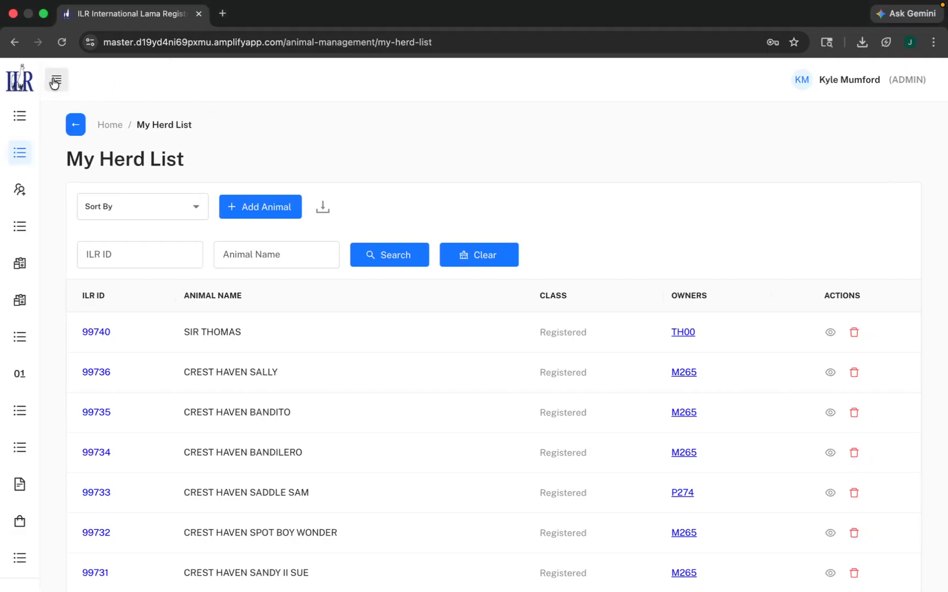
click(55, 82)
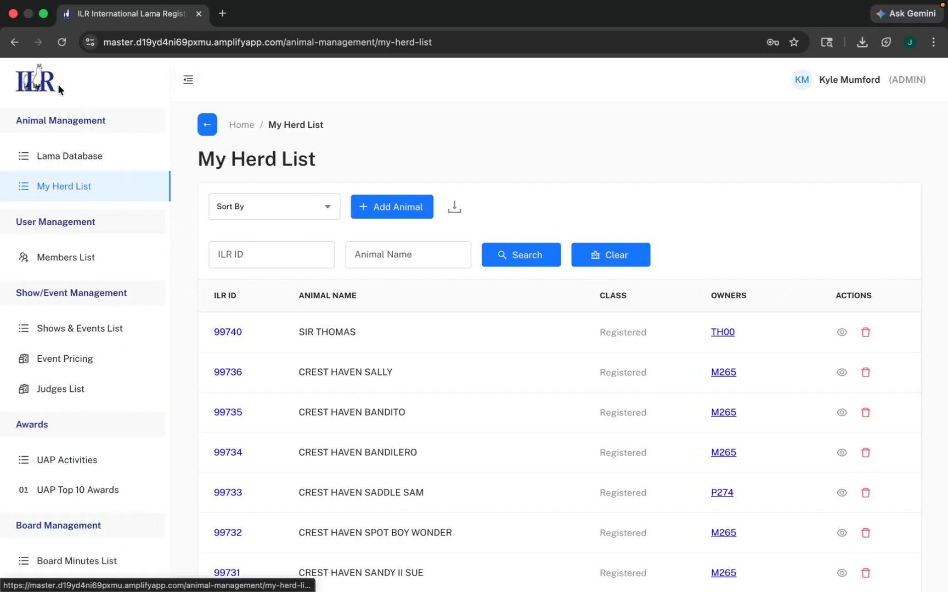
Step: Go to the Shows & Events List and review the fields of the blank new event form without creating an event
click(75, 328)
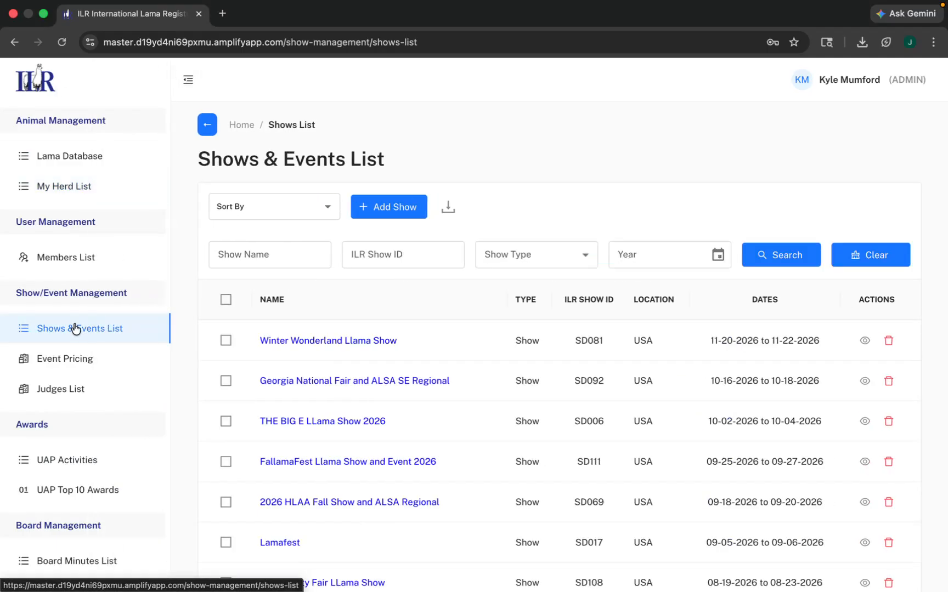
click(390, 213)
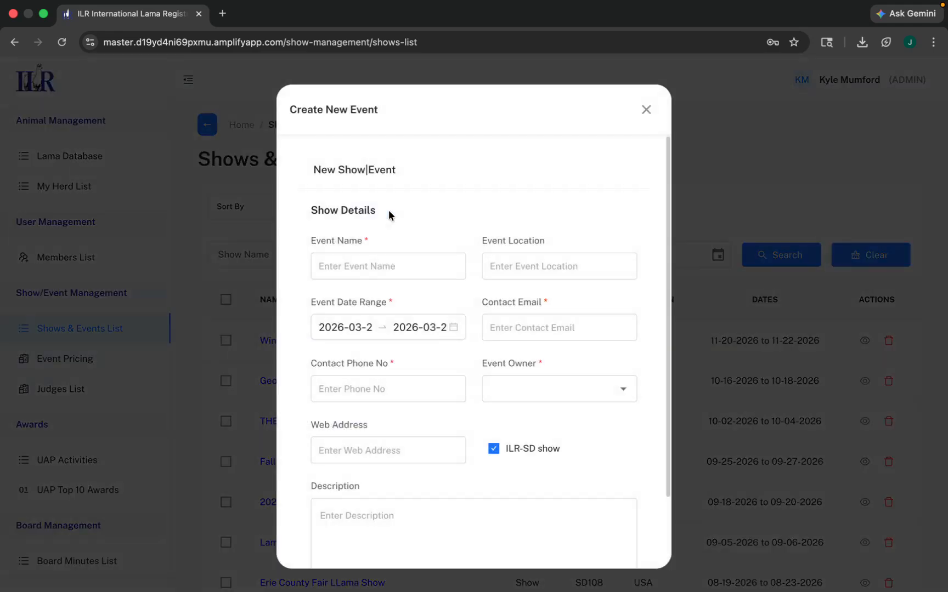
scroll(389, 214, down, 3)
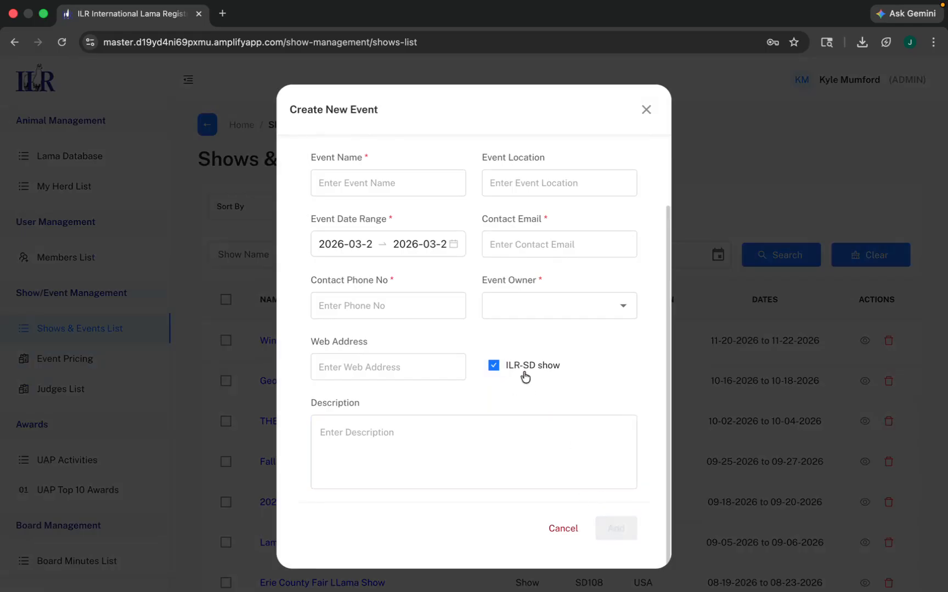
scroll(522, 378, up, 2)
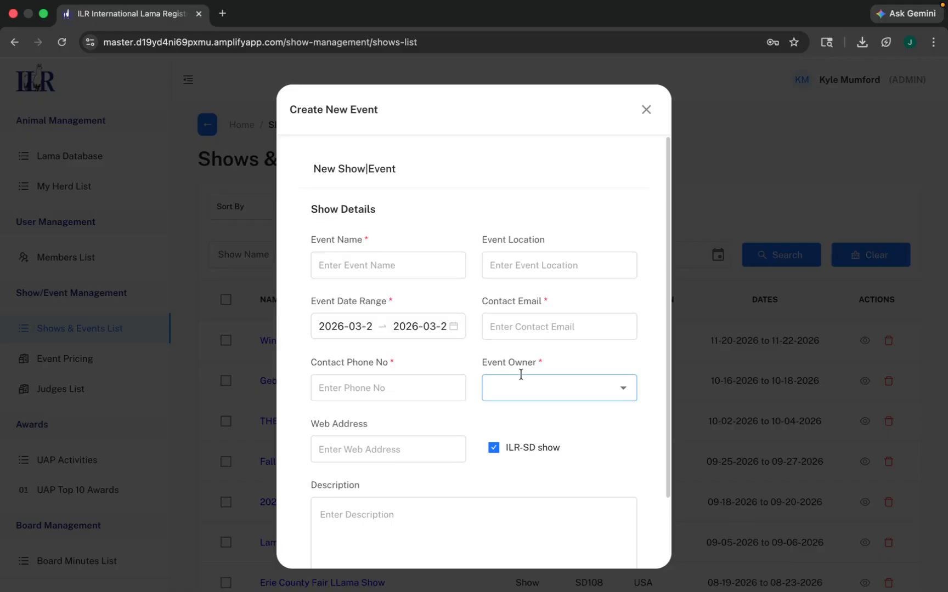
key(Escape)
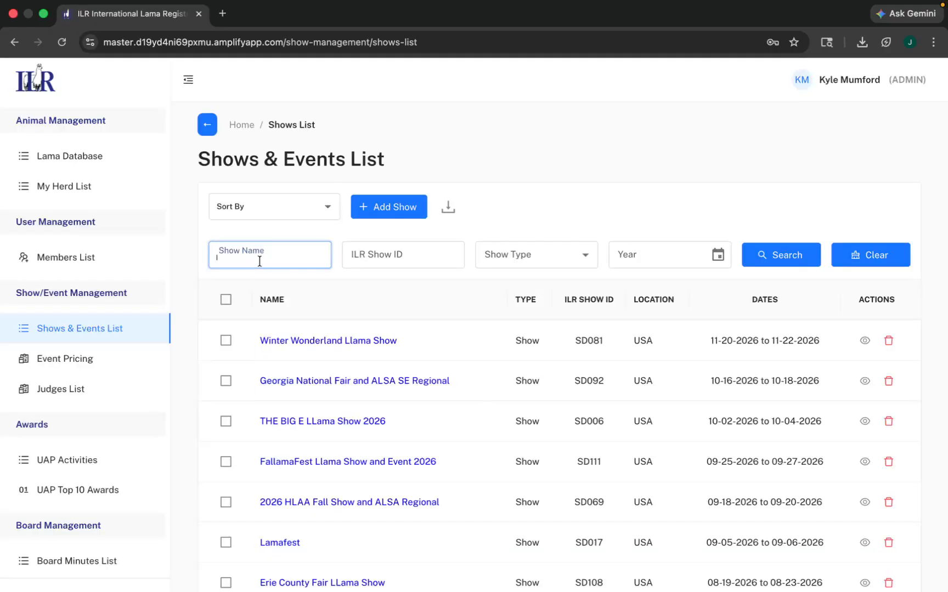
Step: Filter the shows by the organizer's first name and open the test show with ILR Show ID SD001000
click(269, 255)
text(jerrika)
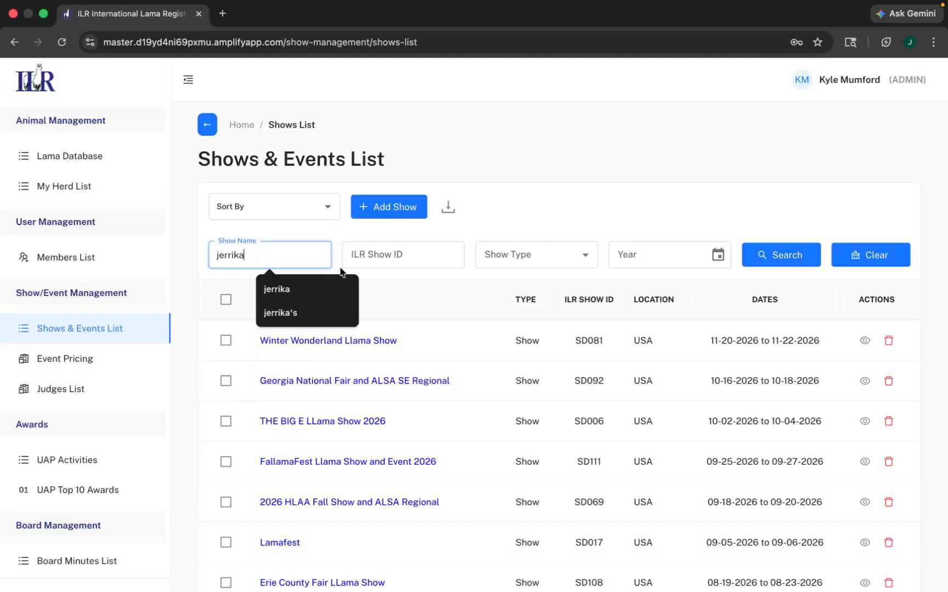
click(323, 288)
click(764, 264)
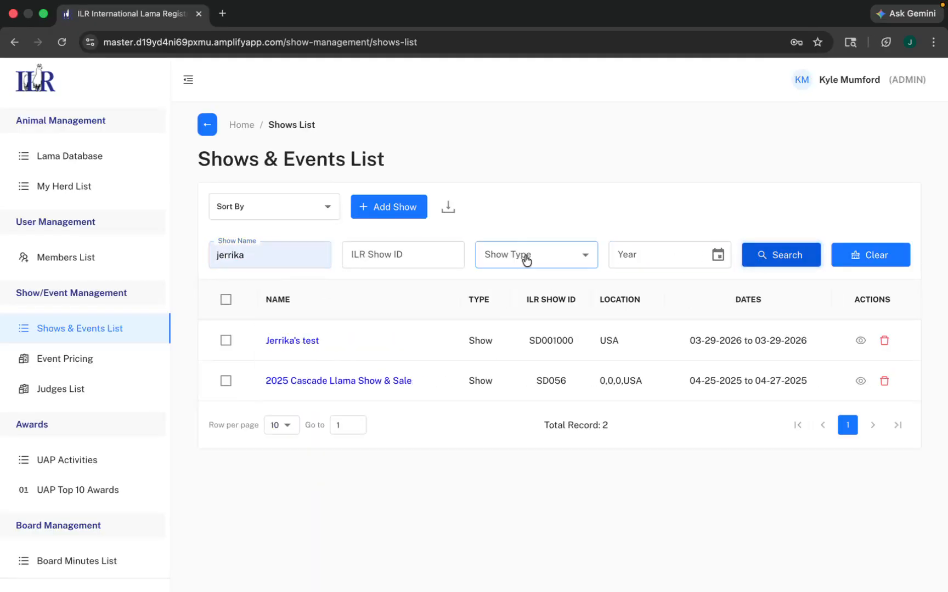
click(305, 346)
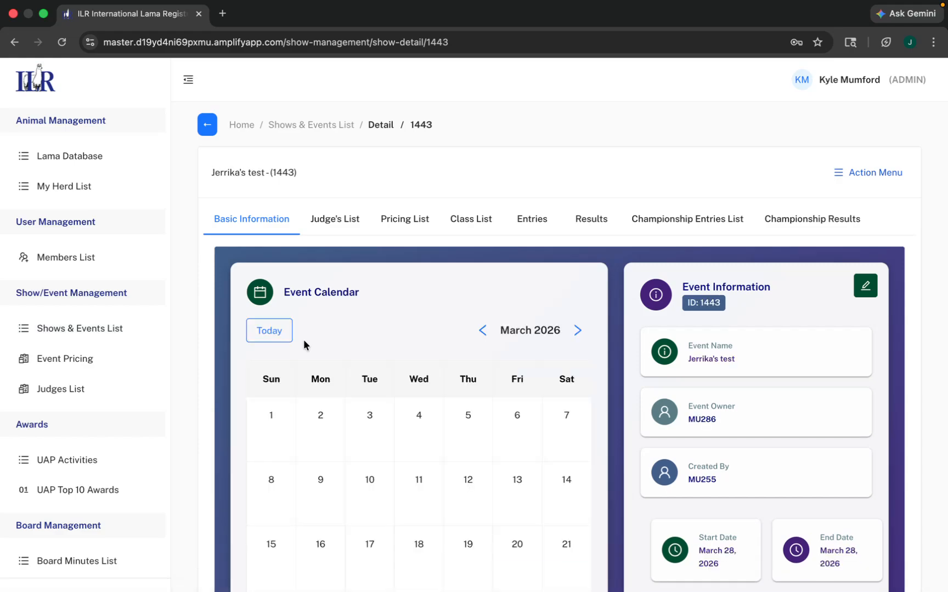
Step: Review the show's basic information, and try out an event location of Woodland, WA and the Event Owner options without saving
scroll(573, 285, down, 3)
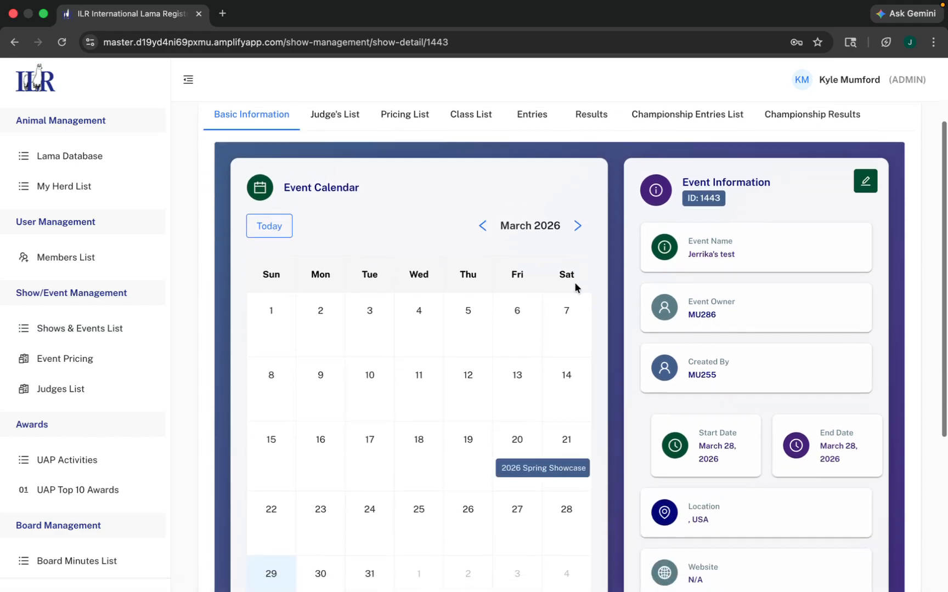
scroll(762, 359, down, 3)
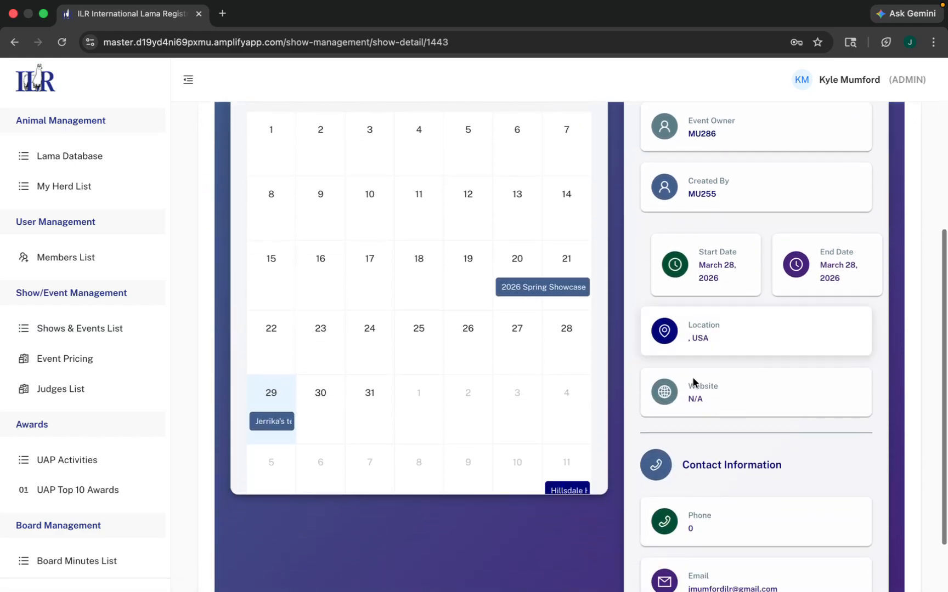
scroll(692, 378, up, 5)
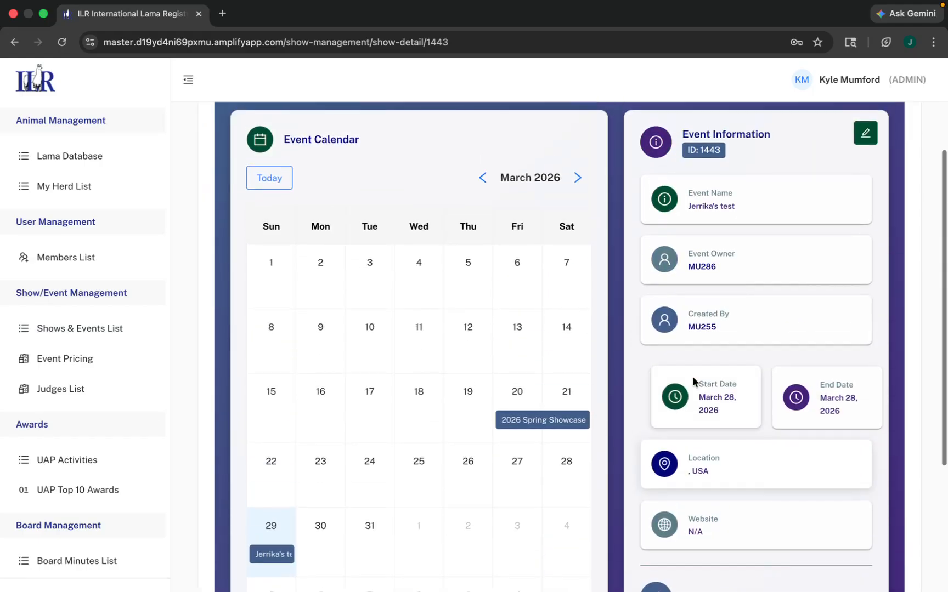
click(865, 215)
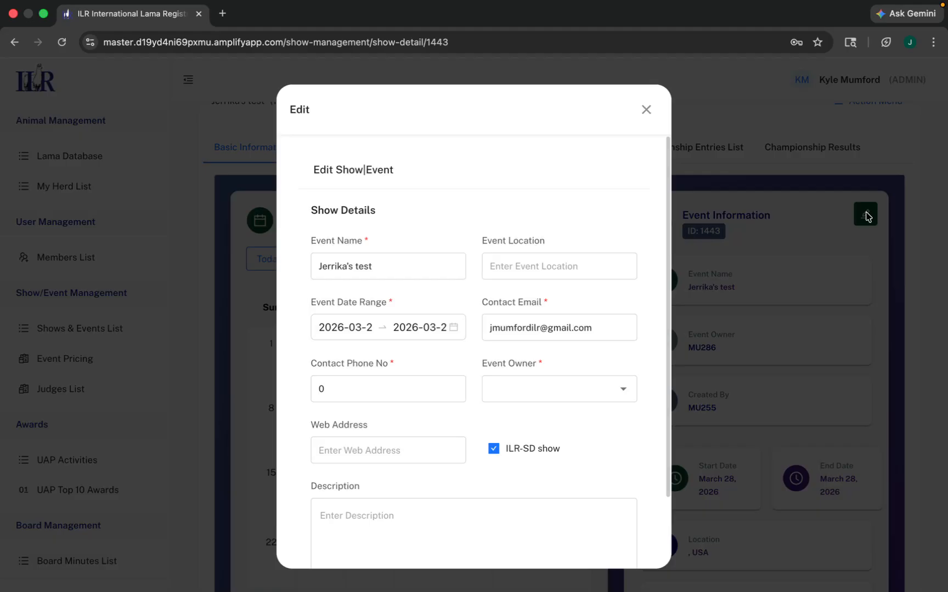
click(577, 259)
text(Woodland, WA)
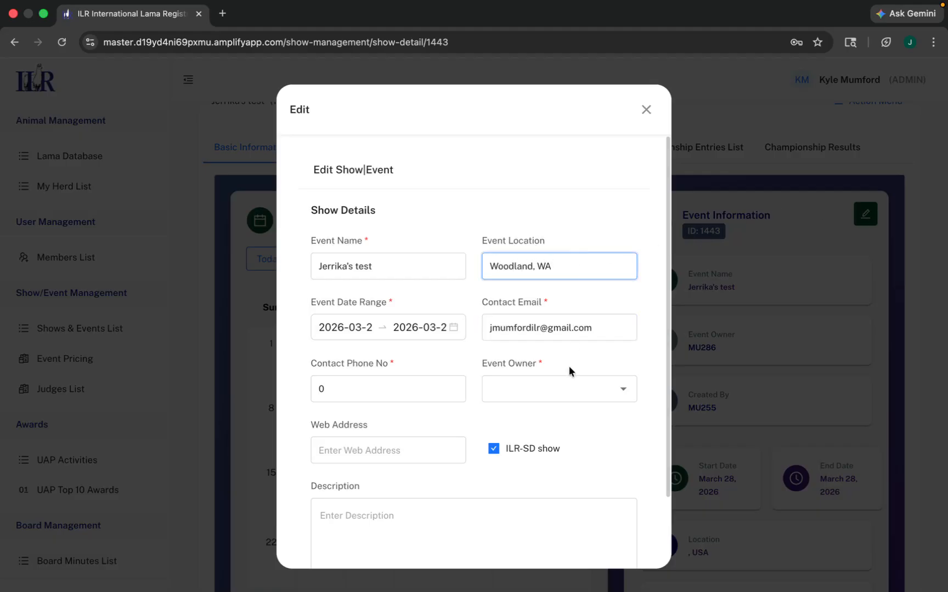
click(573, 377)
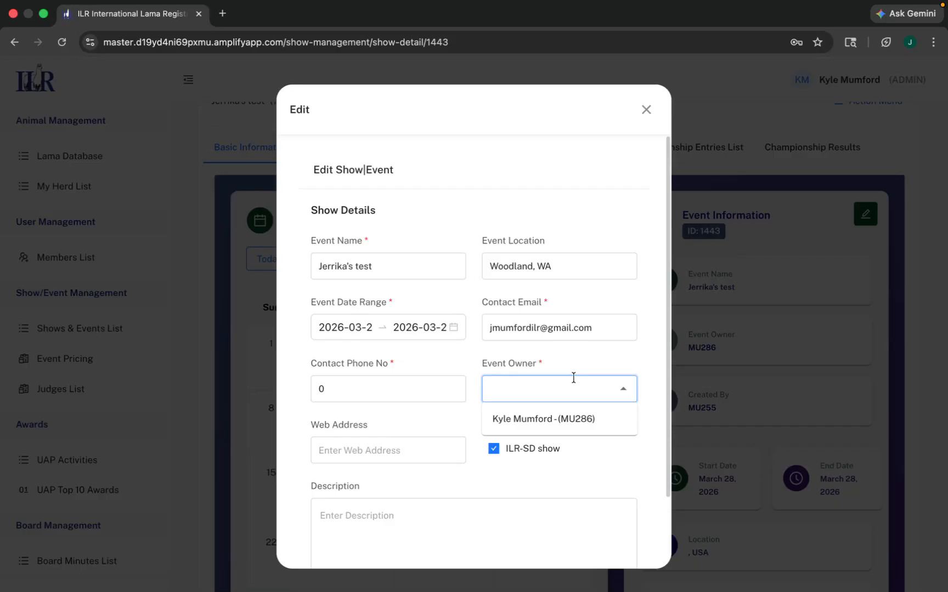
key(Escape)
Step: Add the existing judge marked (AT), qualified in Halter, Performance and Youth, to the show's judges list
click(333, 149)
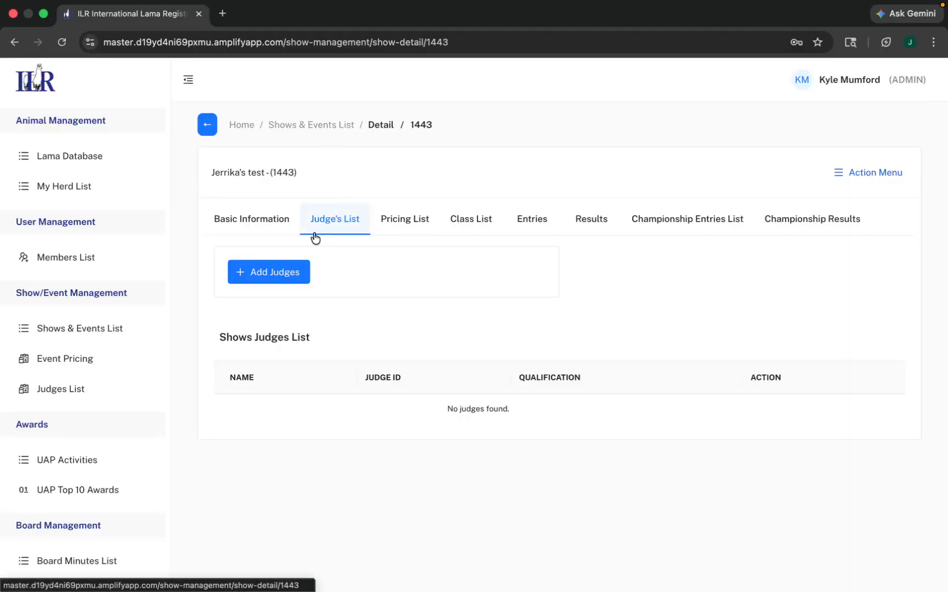
click(269, 273)
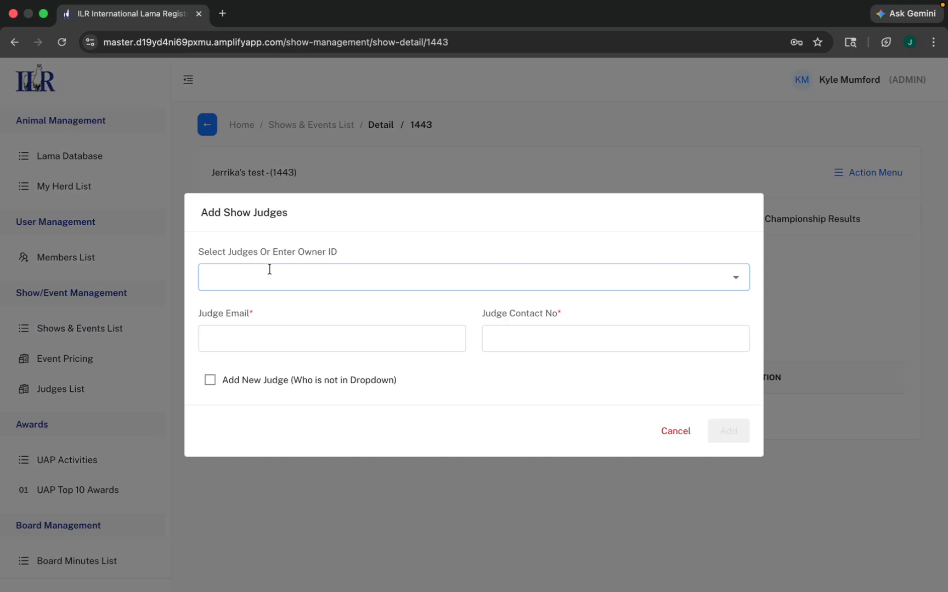
click(270, 269)
scroll(300, 365, down, 1)
scroll(300, 365, up, 1)
click(271, 274)
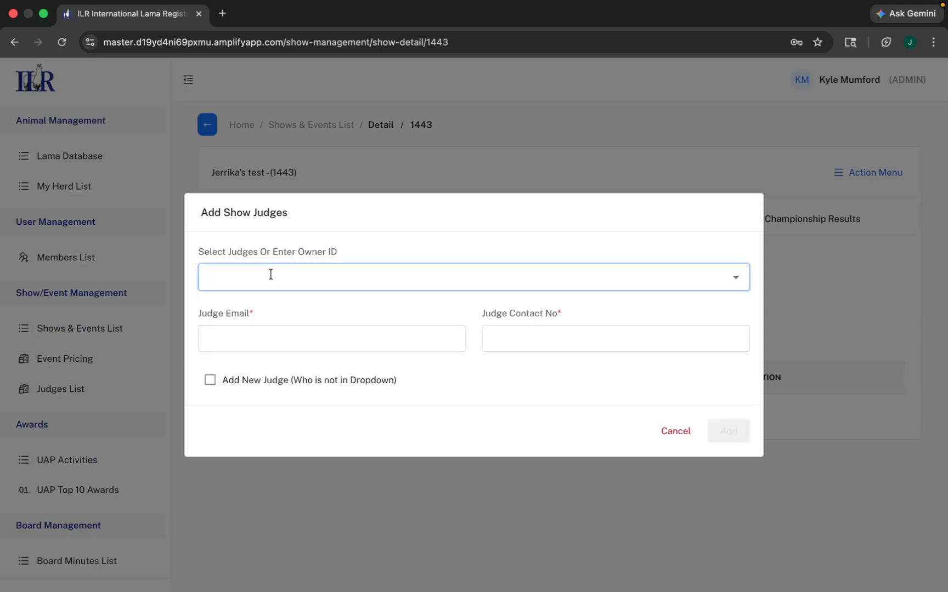
text(tor)
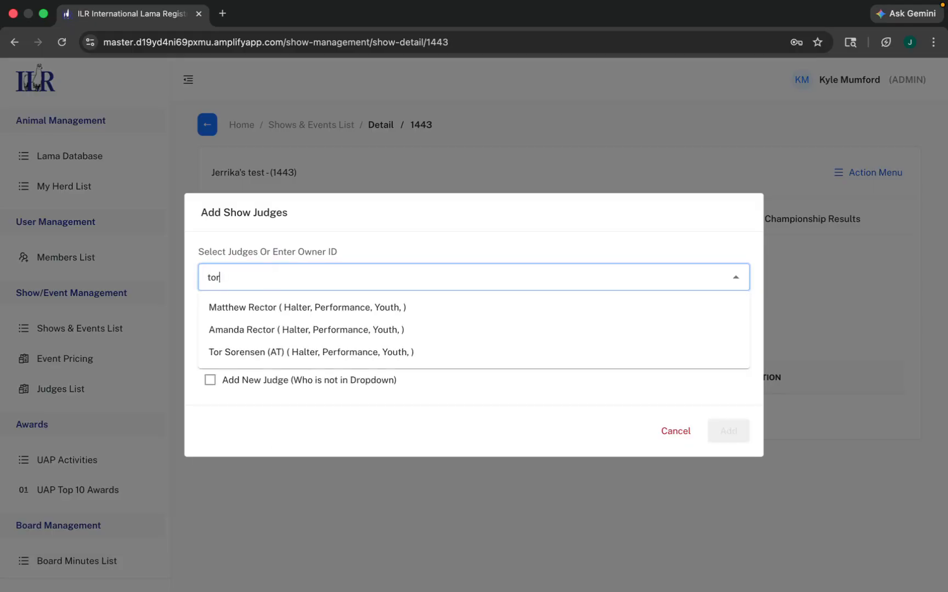
click(272, 350)
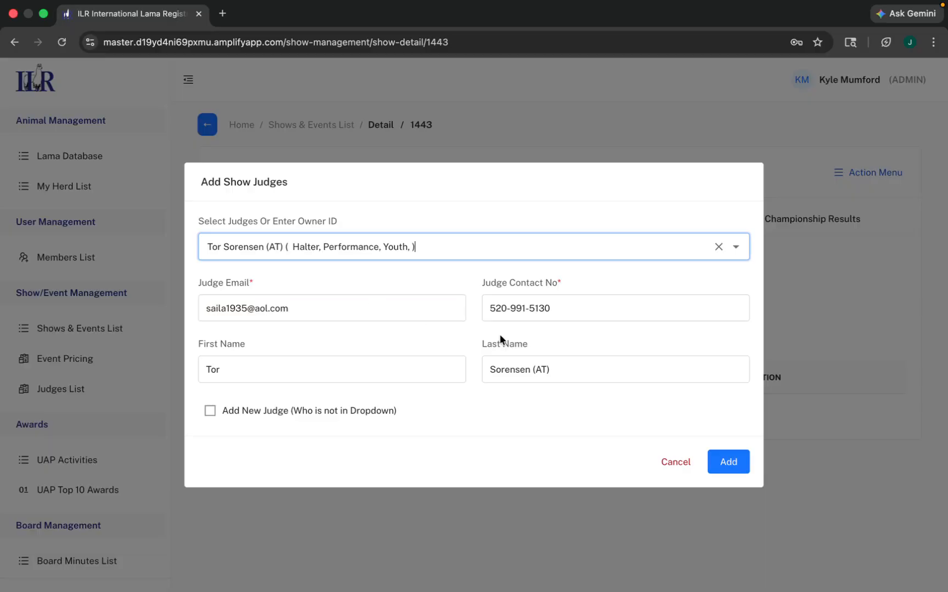
click(727, 461)
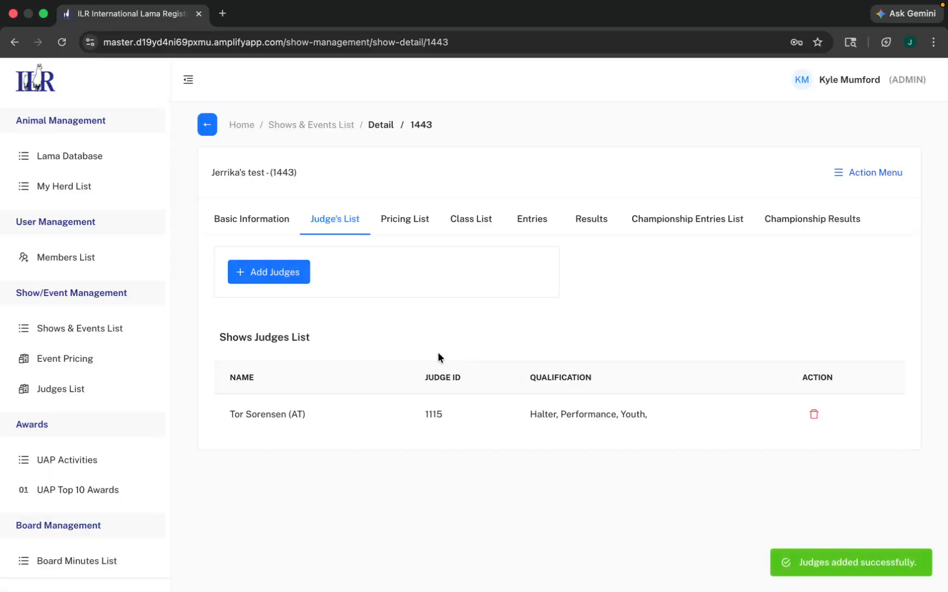
Step: Add a second existing judge, the one marked (C,T) with Fiber, Halter, Performance and Youth qualifications, to the show
click(288, 275)
click(305, 269)
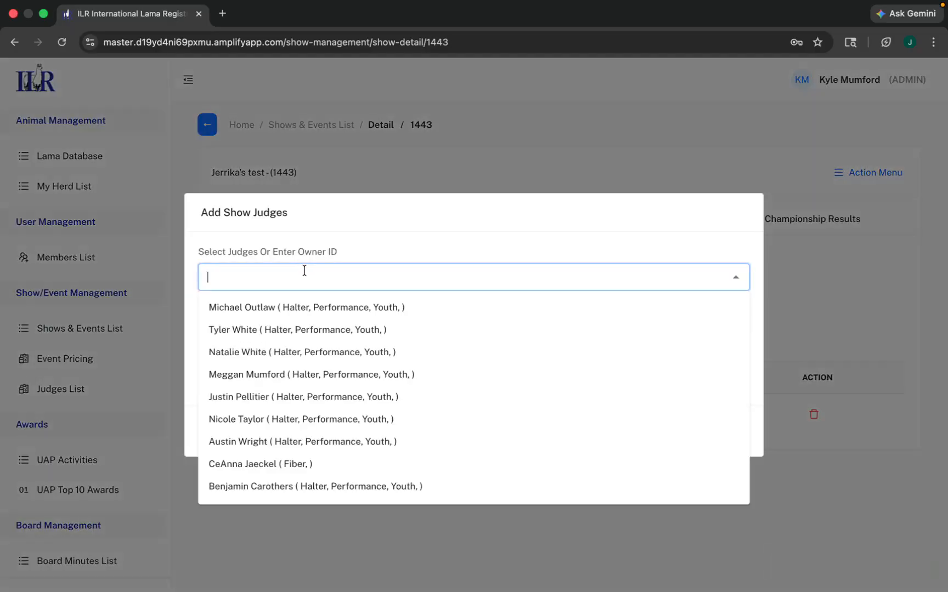
text(nick)
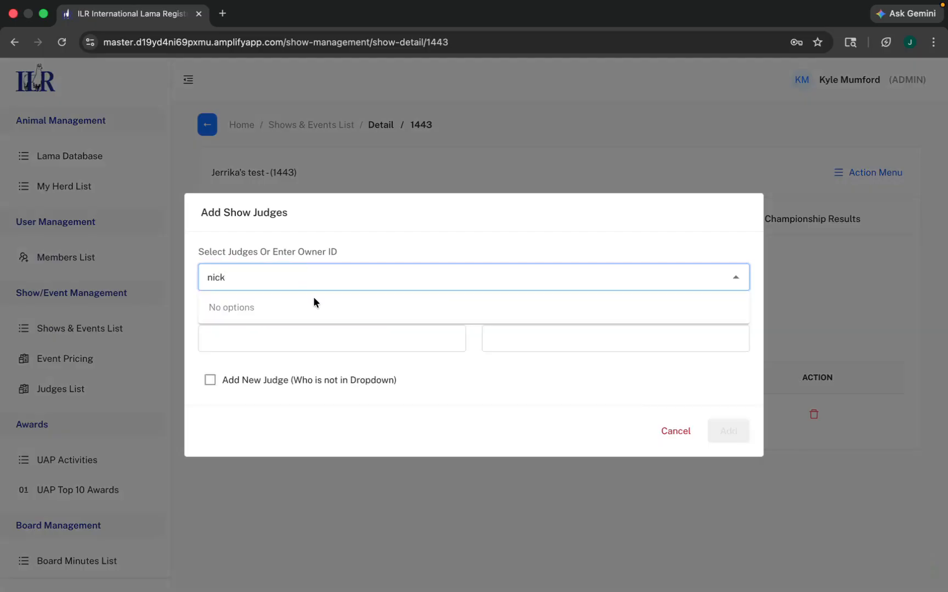
click(318, 308)
click(725, 462)
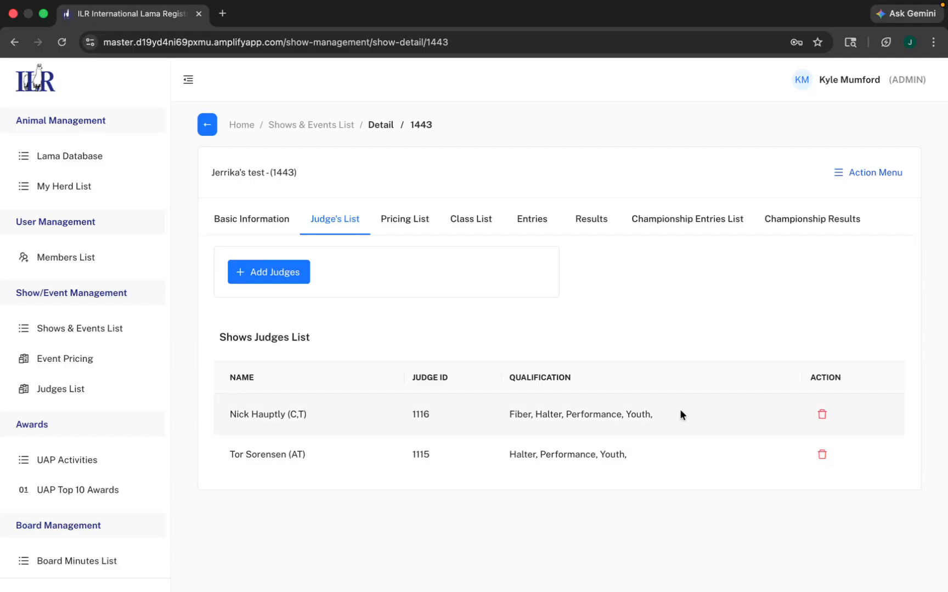
Step: Open a new pricing entry for the show and look through the predefined items and categories
click(425, 220)
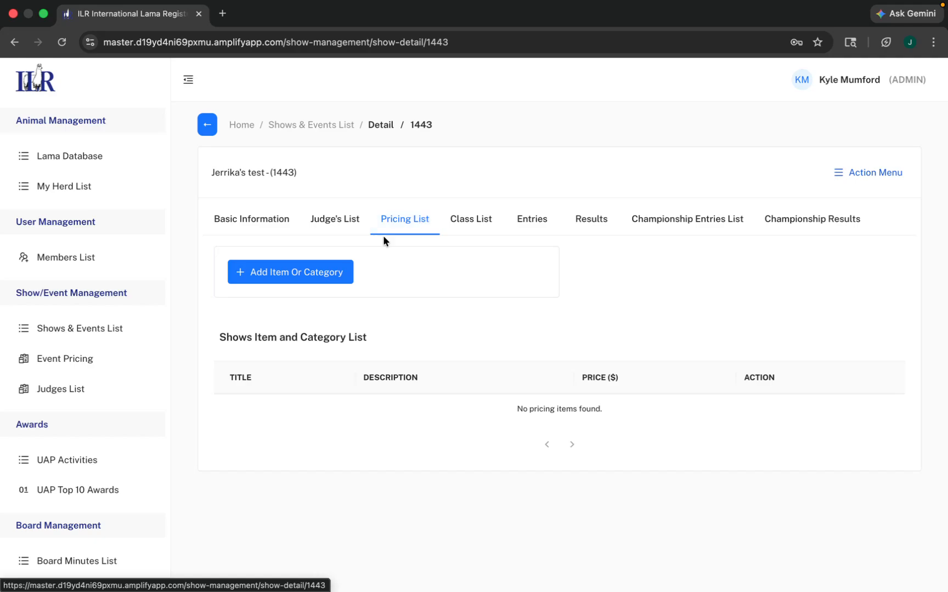
click(302, 275)
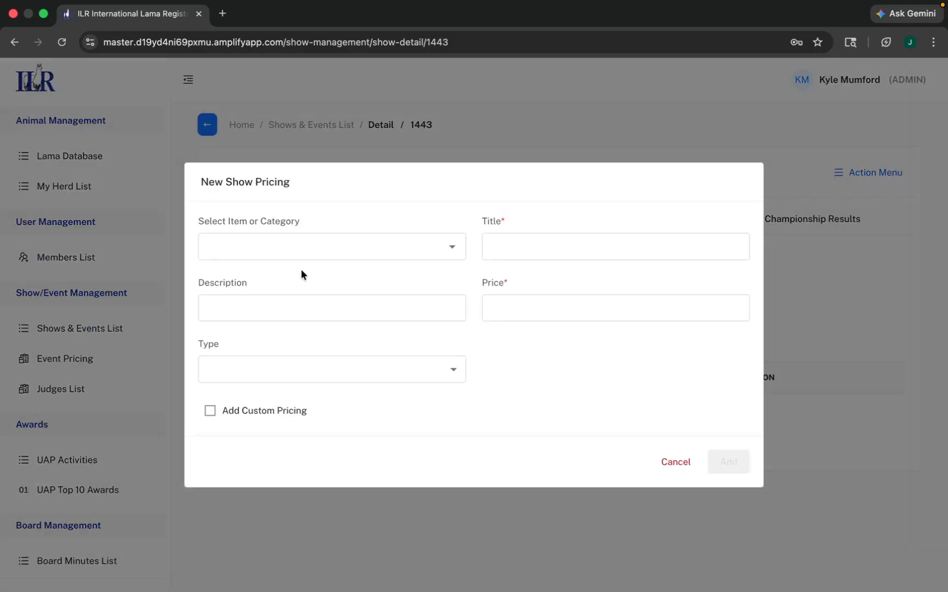
click(323, 247)
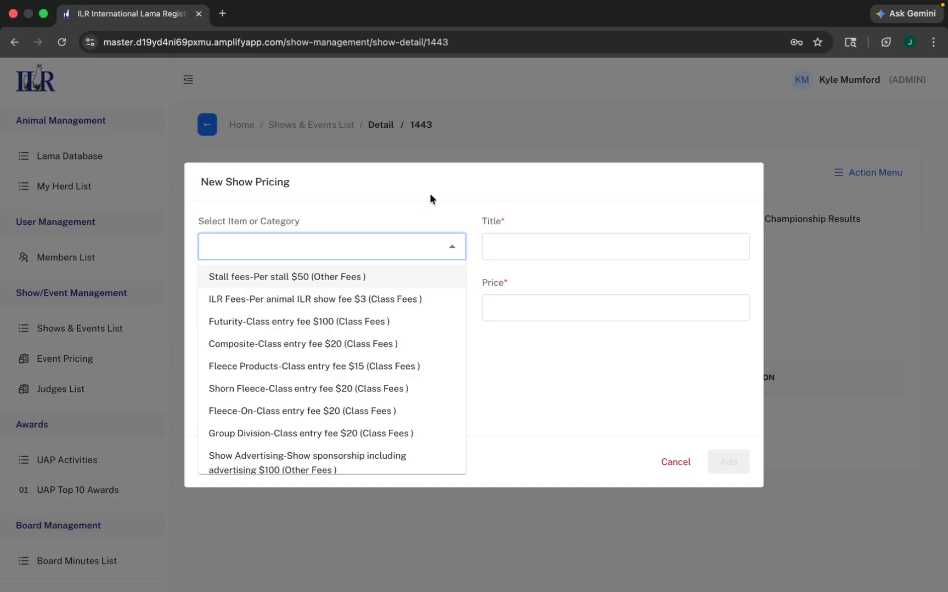
click(565, 372)
Step: Add a custom pricing item titled Dinner with description Adult per person, price 15 and type Other Fees
click(246, 417)
click(561, 249)
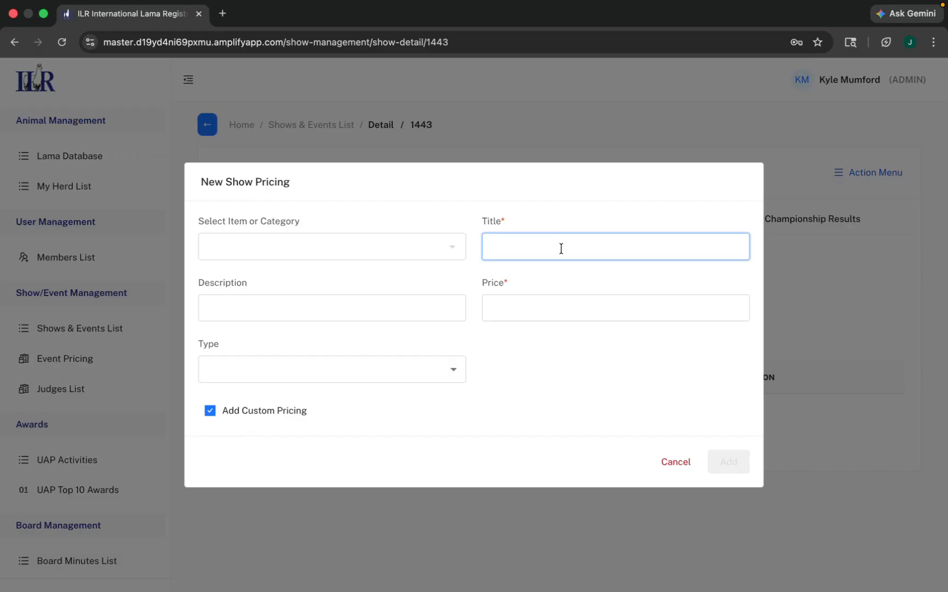
text(Dinner)
key(Tab)
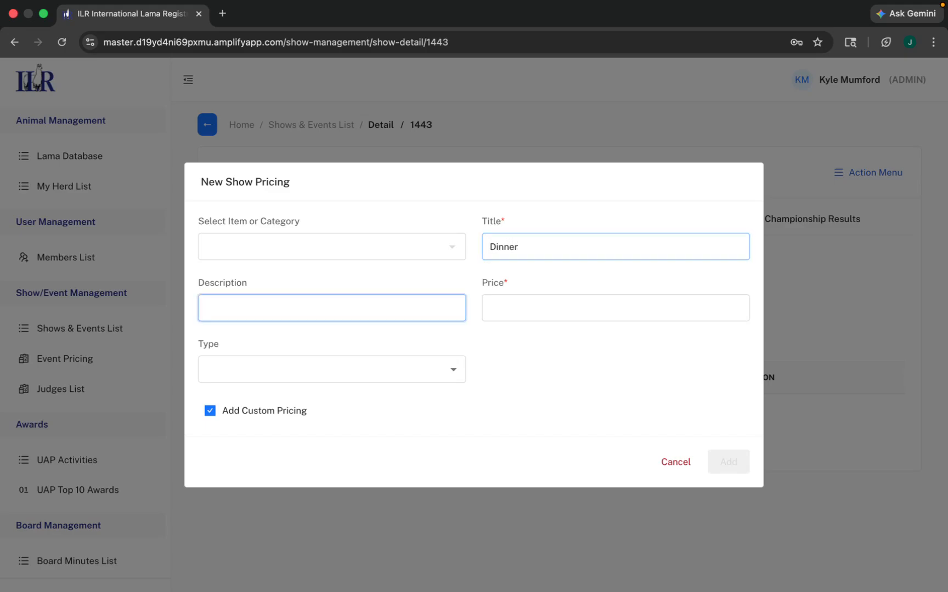
text(Adult per person)
key(Tab)
text(15)
key(Tab)
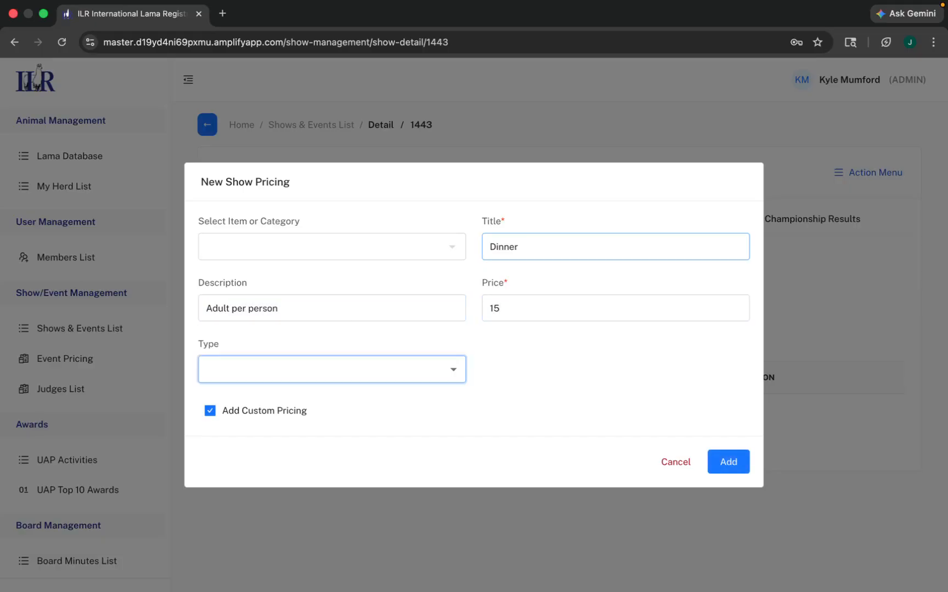
click(334, 376)
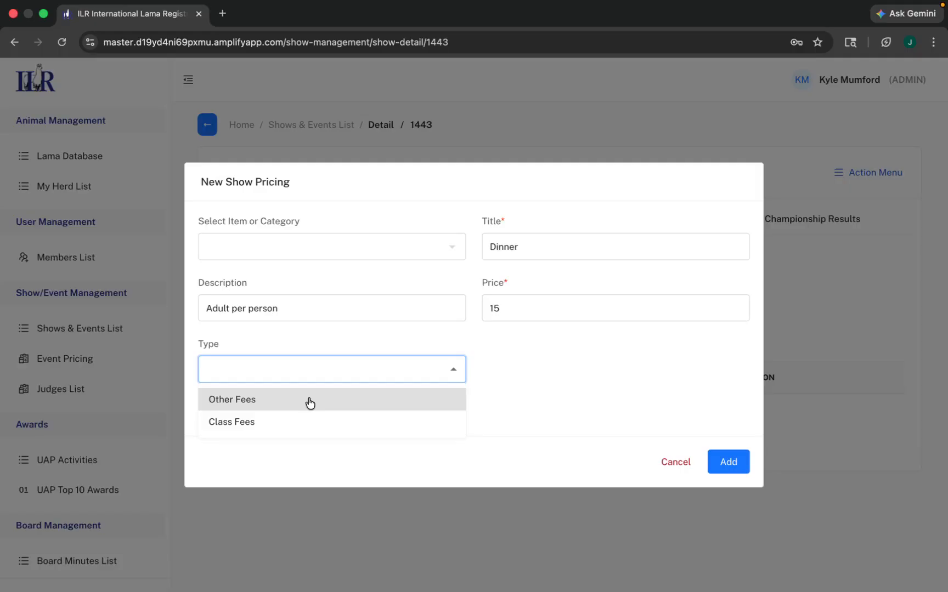
click(310, 401)
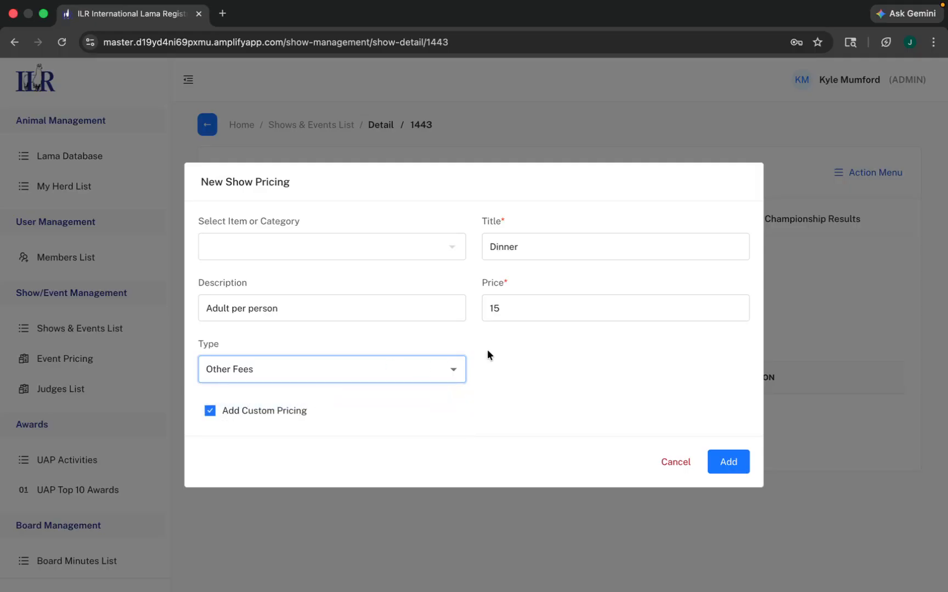
click(733, 464)
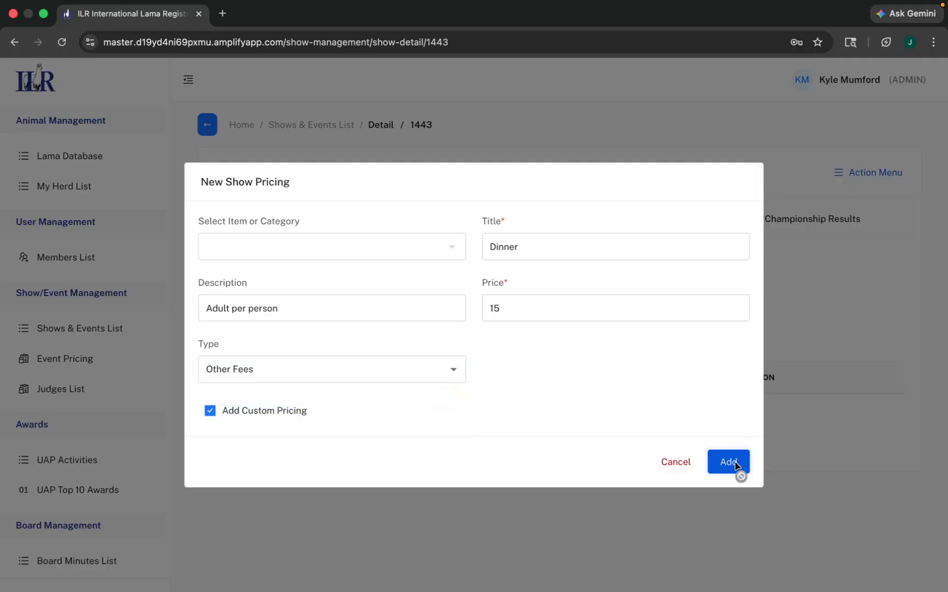
Step: Add the predefined Halter class entry fee to the show's pricing with the price set to 33
click(320, 279)
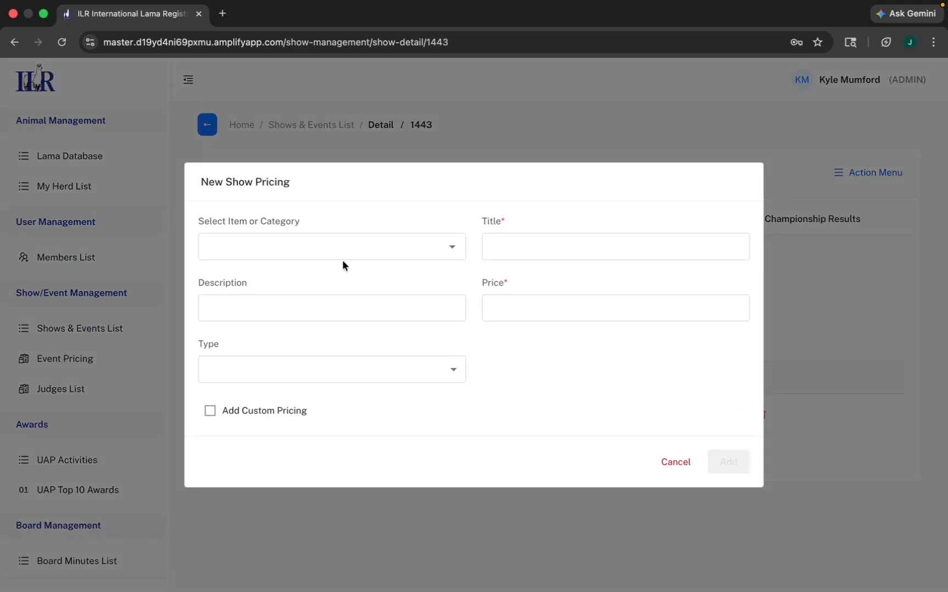
click(353, 247)
text(halter)
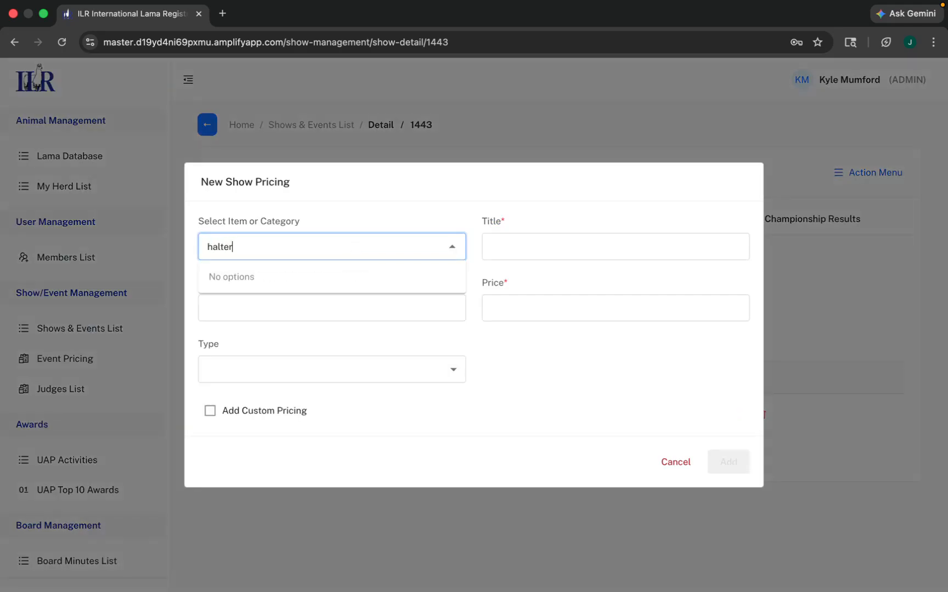
click(276, 276)
click(518, 308)
key(BackSpace)
text(5)
key(BackSpace)
text(33)
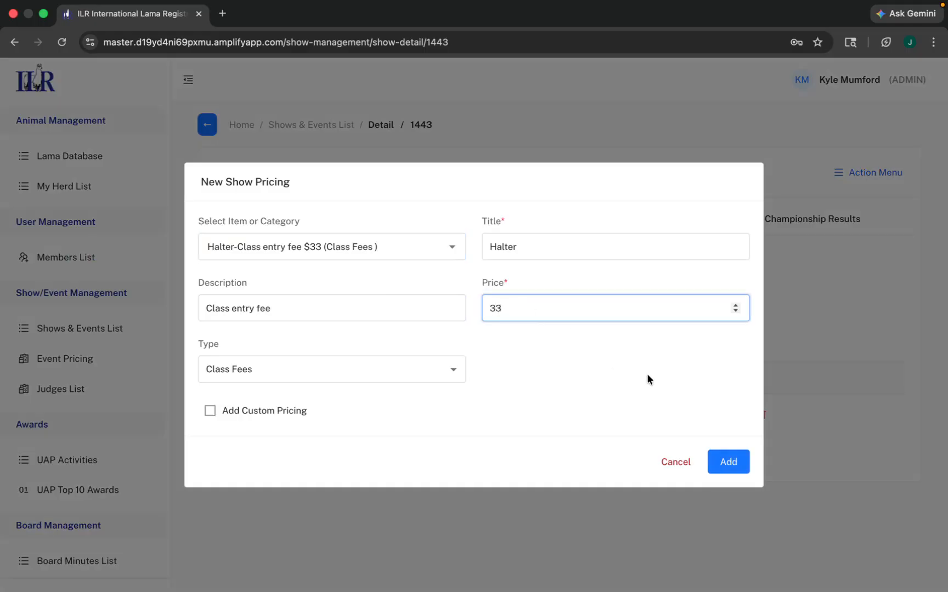
click(731, 467)
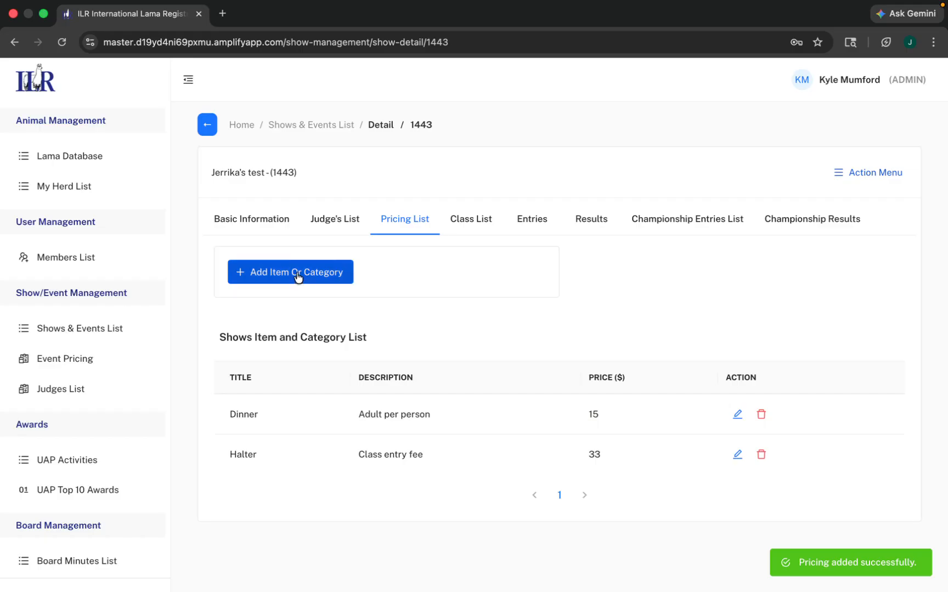
Step: Add the predefined Performance class entry fee of $15 to the show's pricing
click(298, 274)
click(379, 238)
text(perfo)
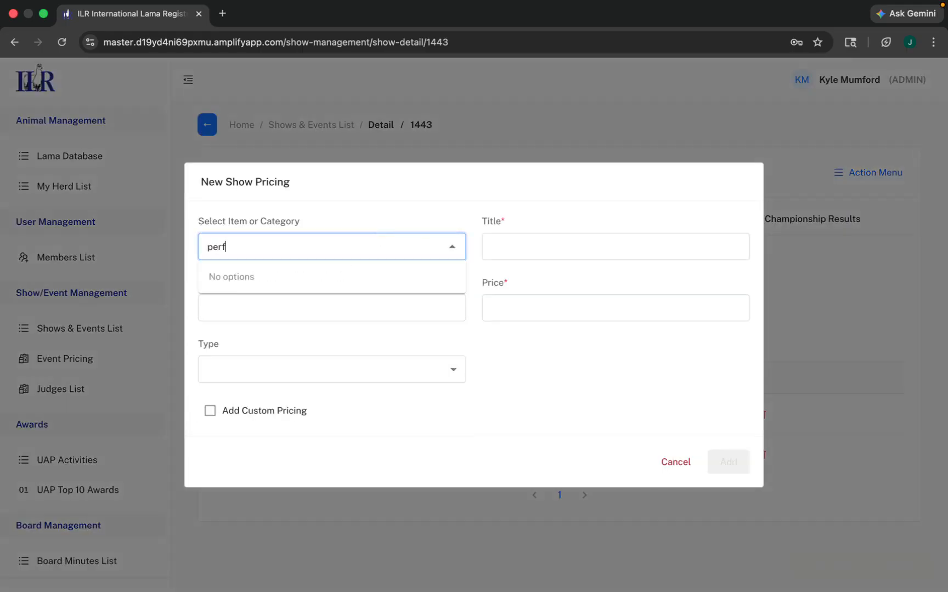
click(368, 276)
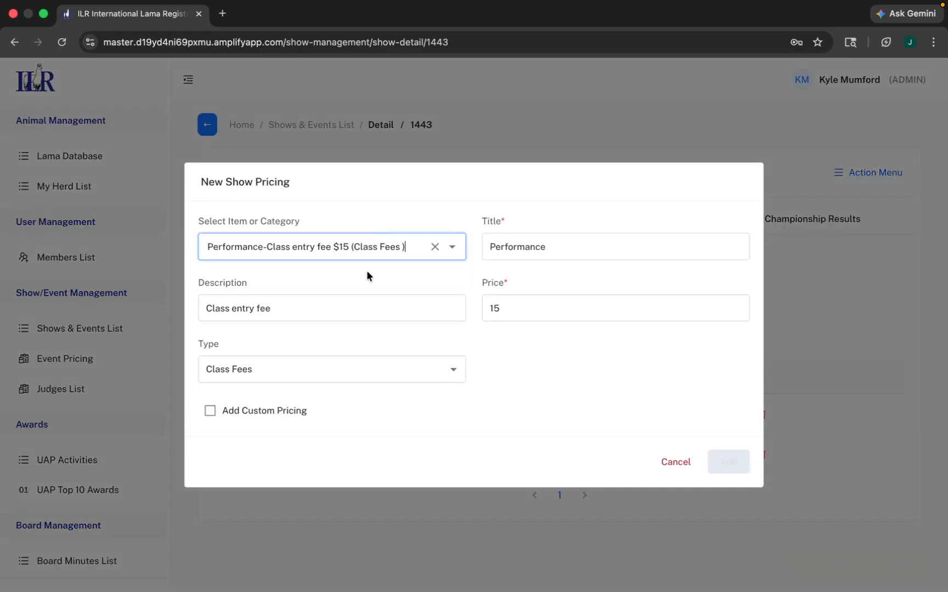
click(554, 317)
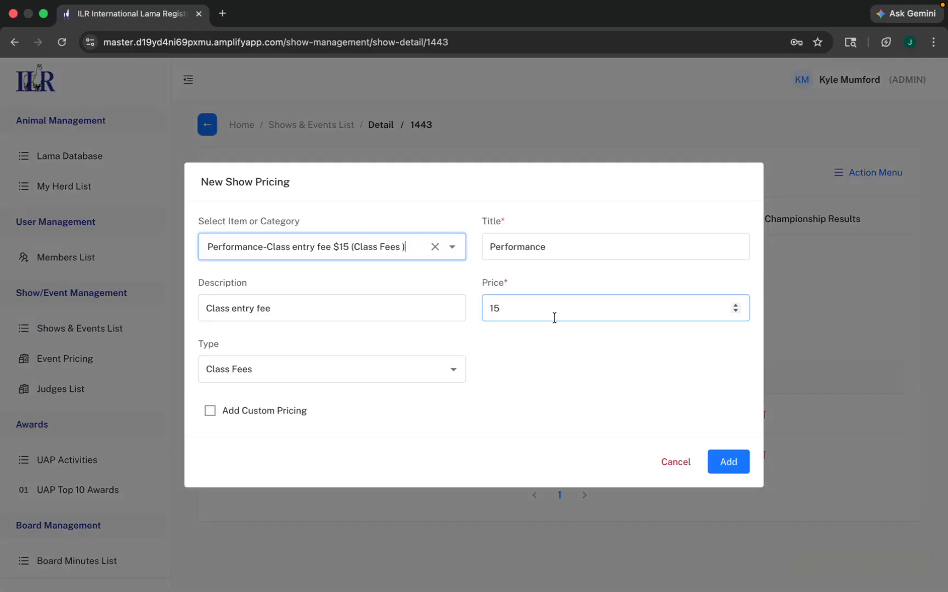
click(729, 462)
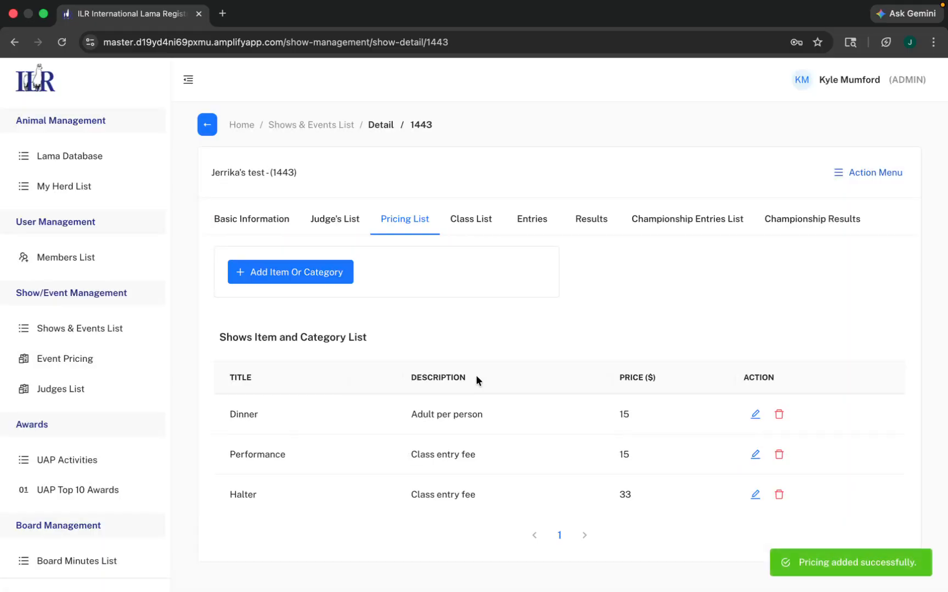
Step: Add the predefined Stall fees item, per stall at $50 under Other Fees, to the show's pricing
click(283, 281)
click(285, 247)
click(294, 274)
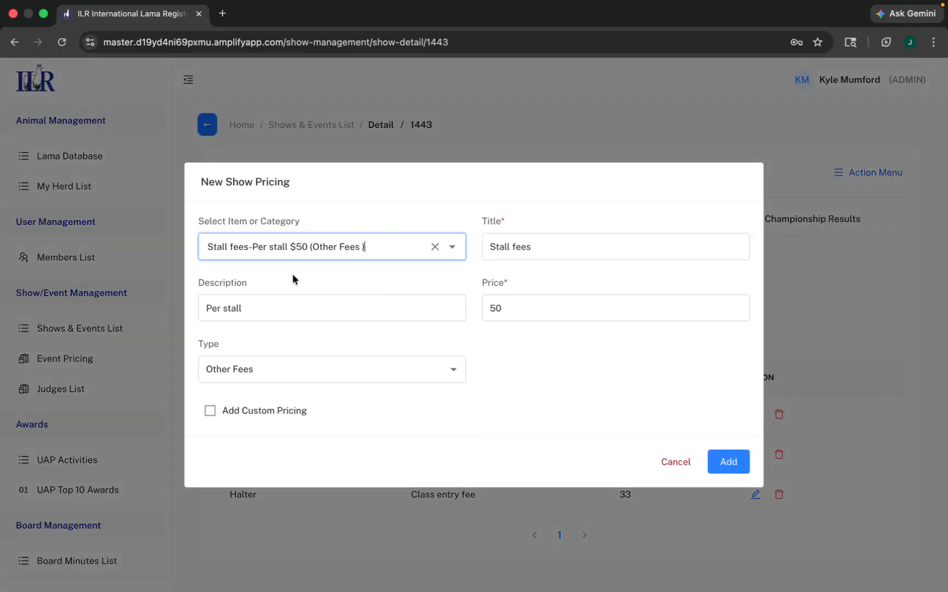
click(718, 464)
Step: Add the predefined Show Advertising item, show sponsorship including advertising at $100, to the show's pricing
click(331, 279)
click(296, 249)
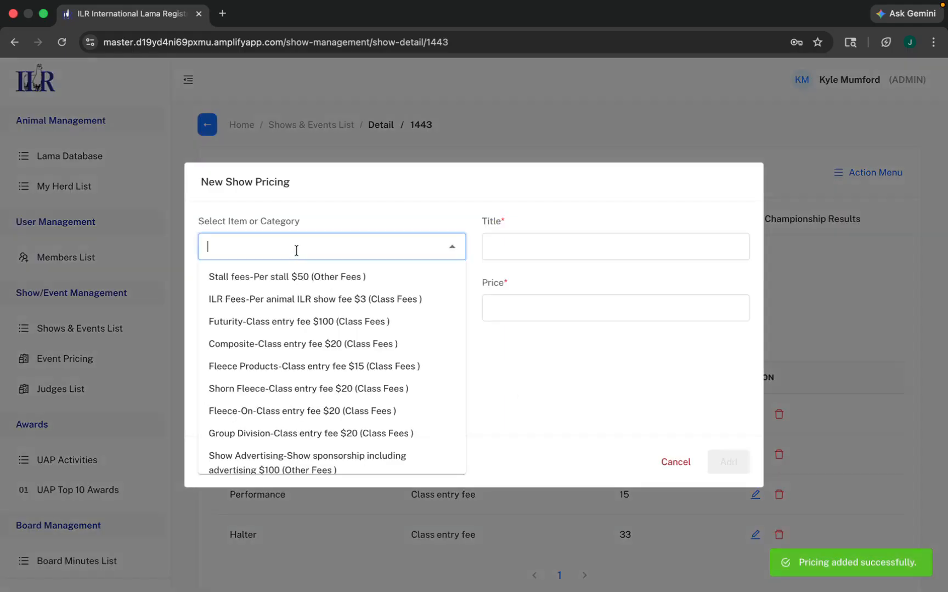
text(spon)
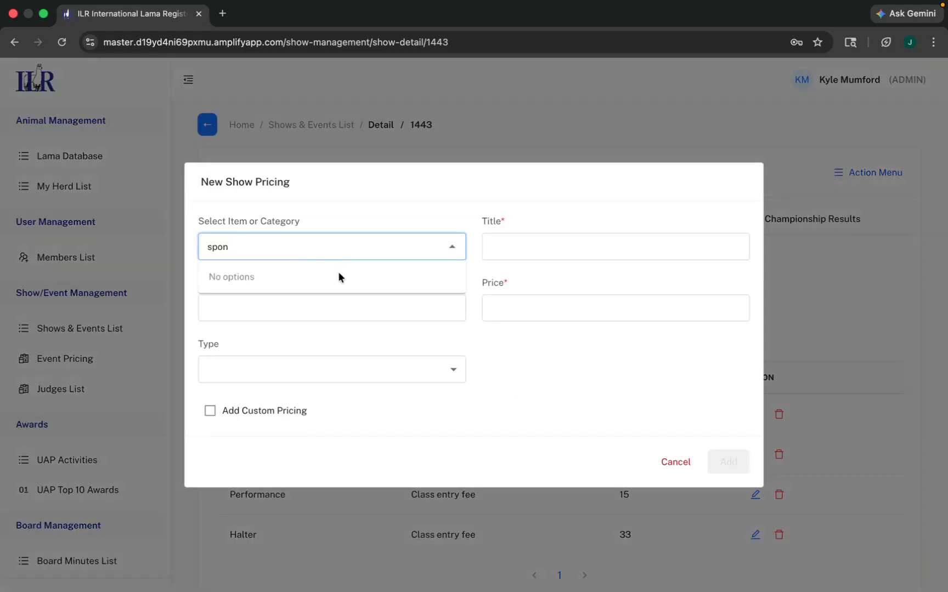
key(BackSpace)
key(BackSpace)
key(BackSpace)
key(BackSpace)
text(ad)
click(297, 282)
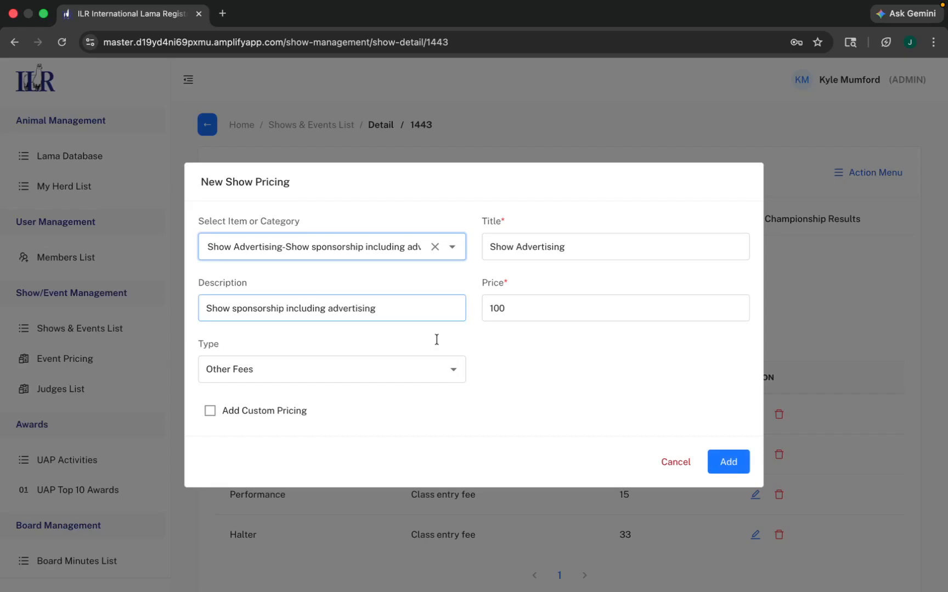
click(727, 464)
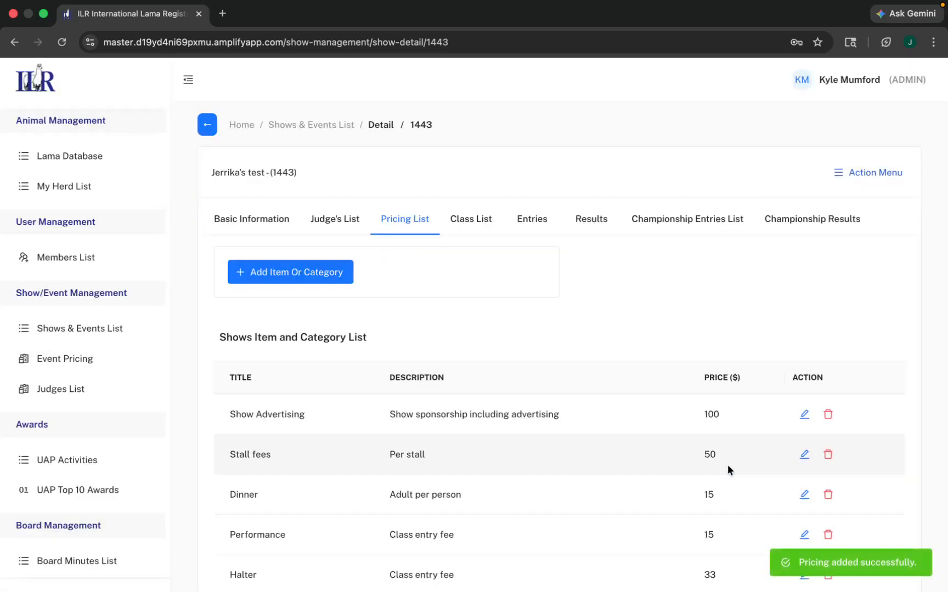
Step: Start a new class for the show from the predefined Juvenile Silky Wool Female (6321-HALTER)
scroll(727, 470, down, 2)
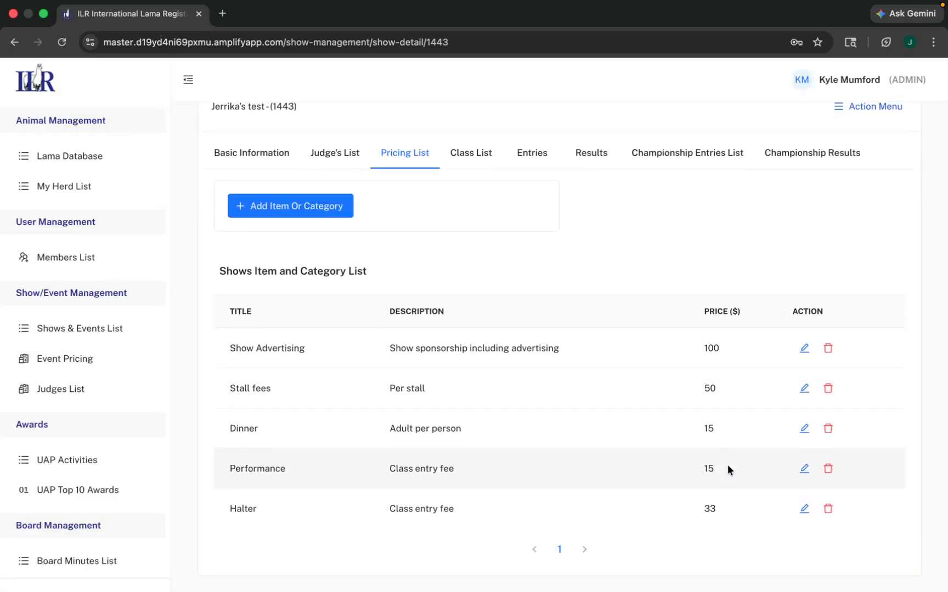
scroll(597, 227, up, 2)
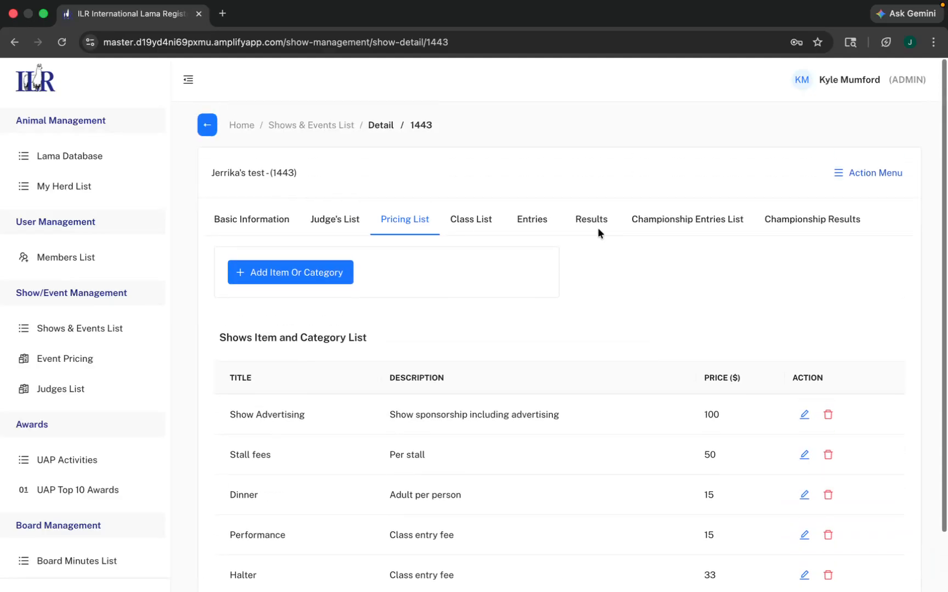
click(485, 219)
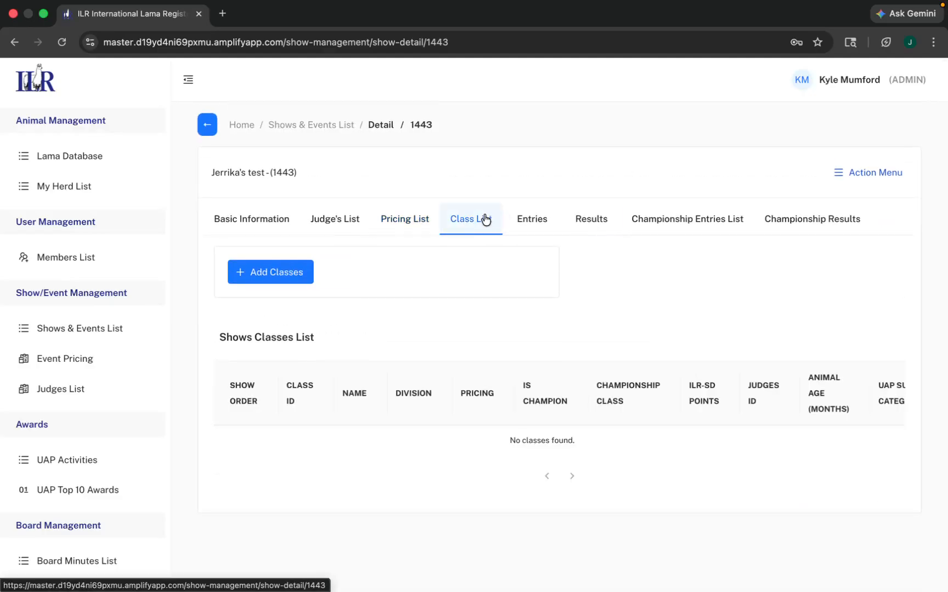
click(266, 274)
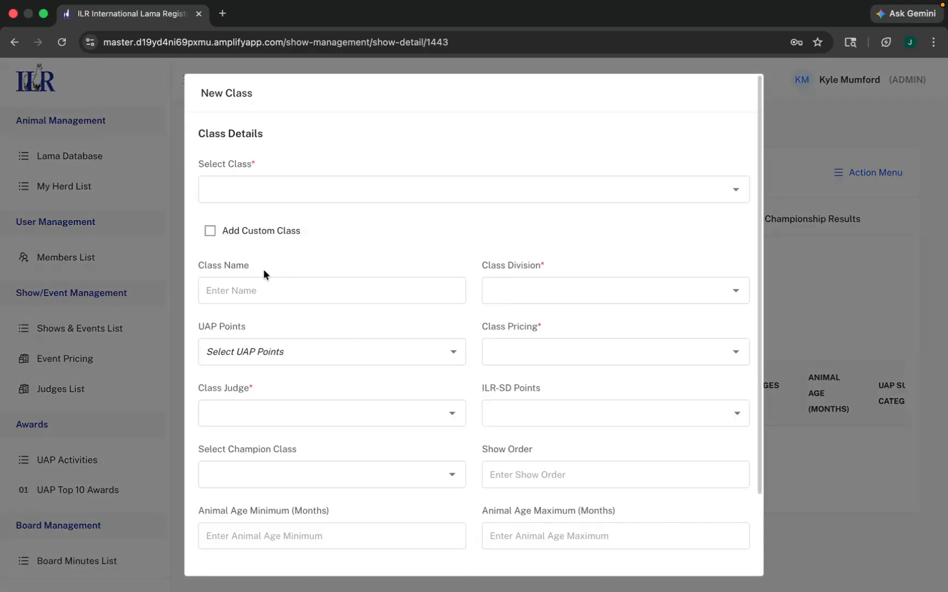
click(291, 193)
scroll(318, 250, down, 1)
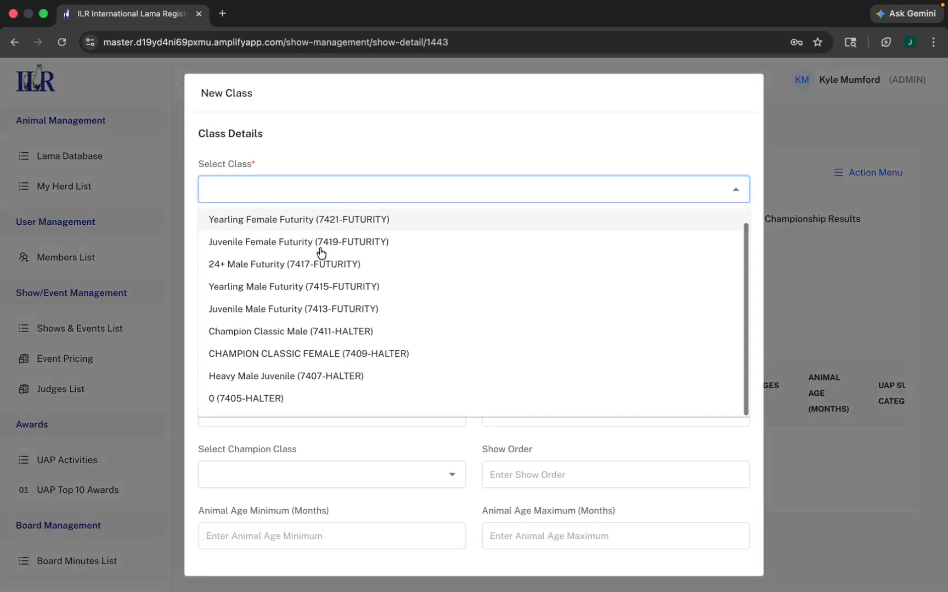
scroll(320, 252, up, 1)
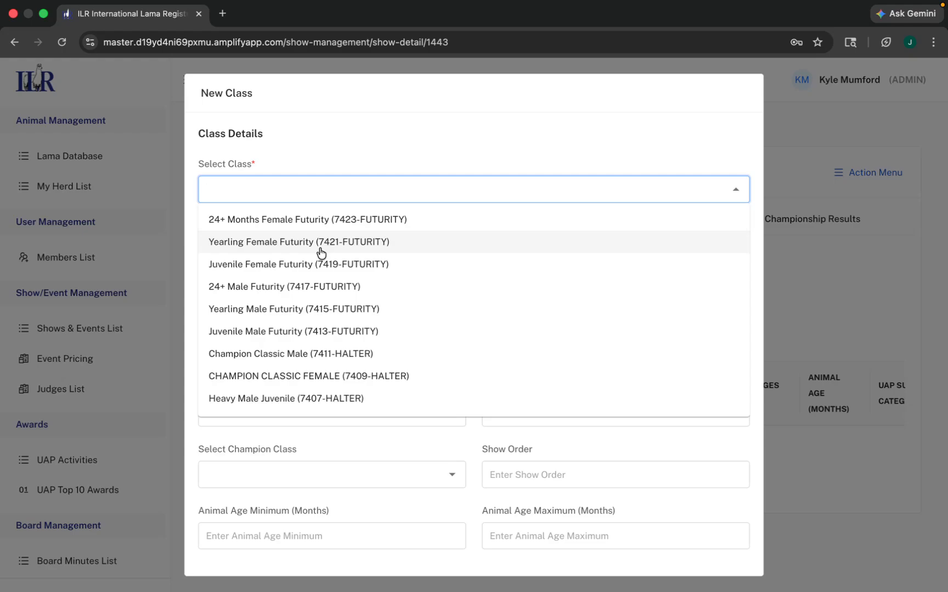
text(silky)
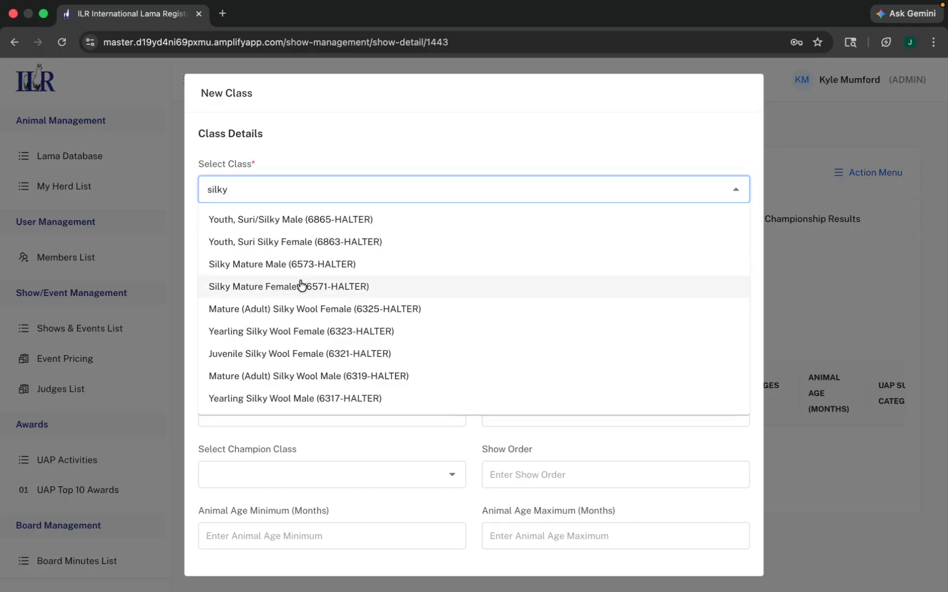
click(306, 355)
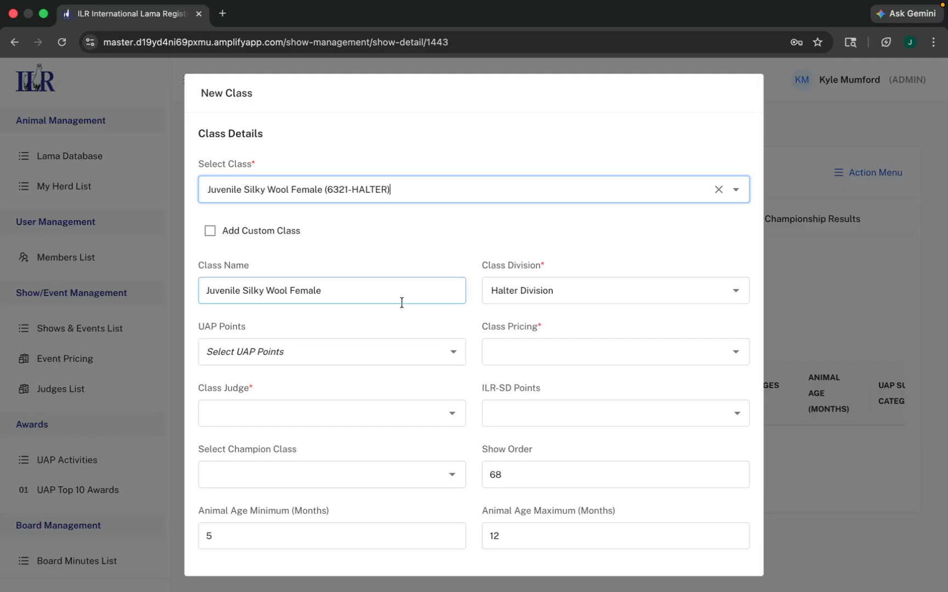
Step: Set the class's UAP points to Halter/Futurity and its pricing to Halter ($33)
scroll(402, 301, down, 2)
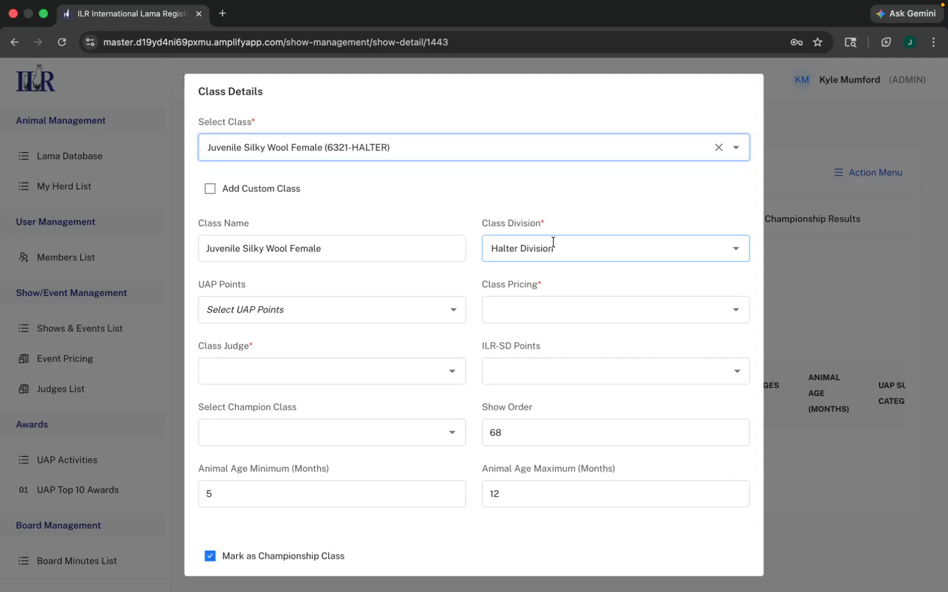
click(418, 308)
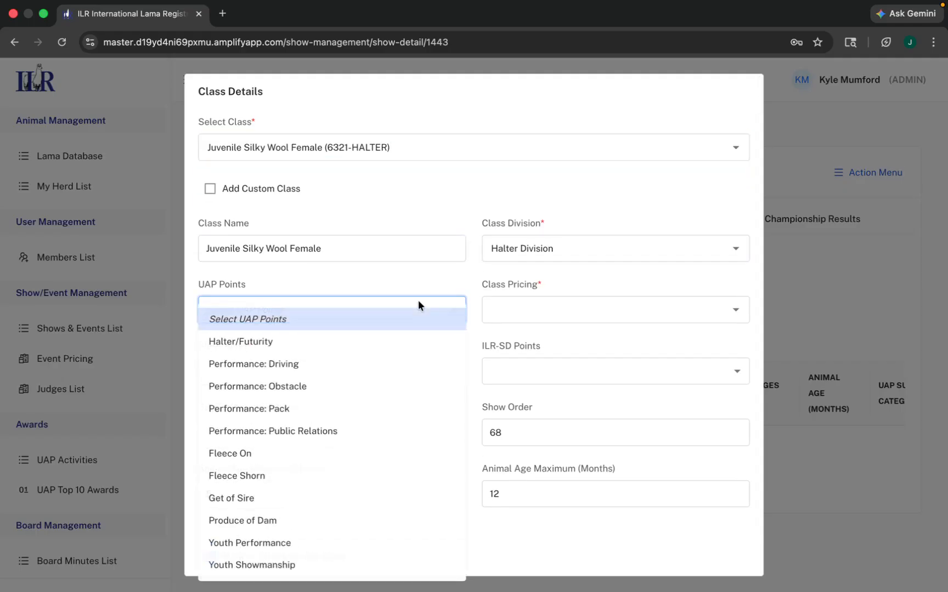
click(377, 342)
click(495, 305)
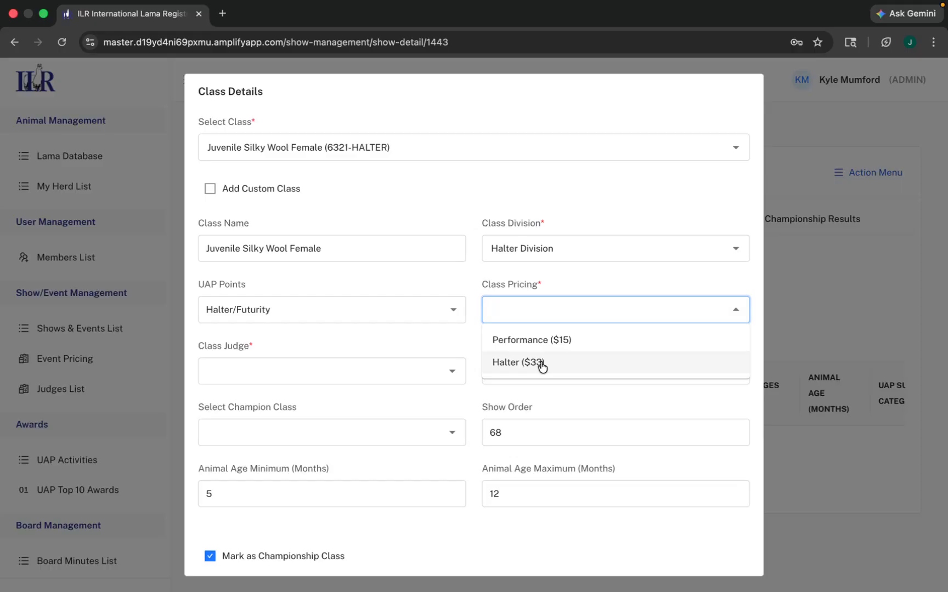
click(542, 365)
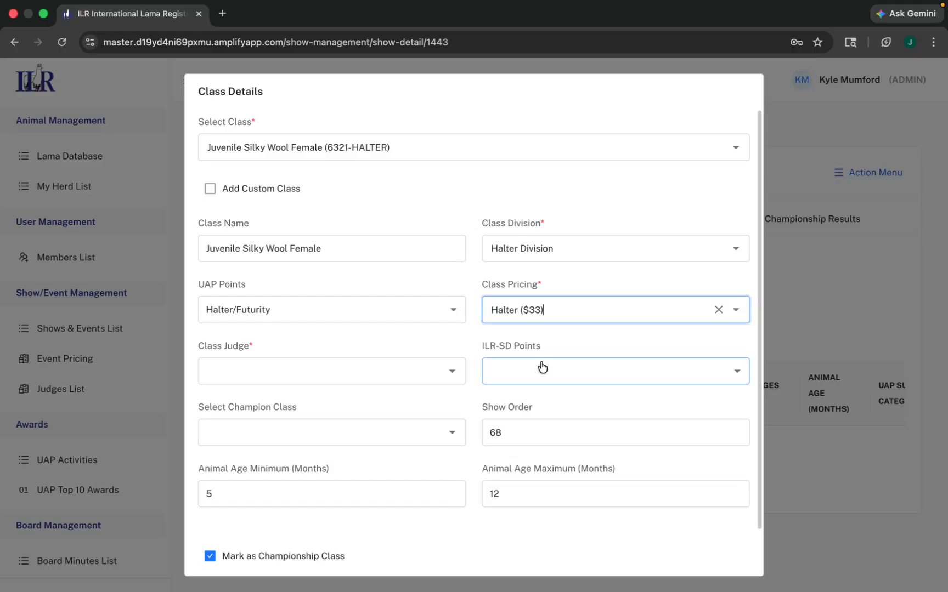
Step: Assign the judge marked (AT) to the class and set its ILR-SD Points to Yes
click(445, 376)
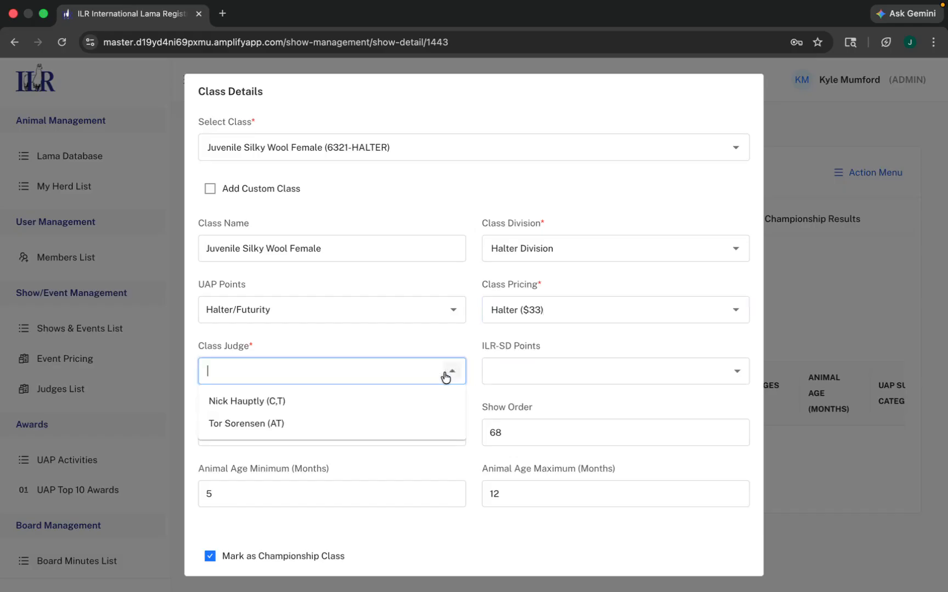
click(410, 402)
click(516, 376)
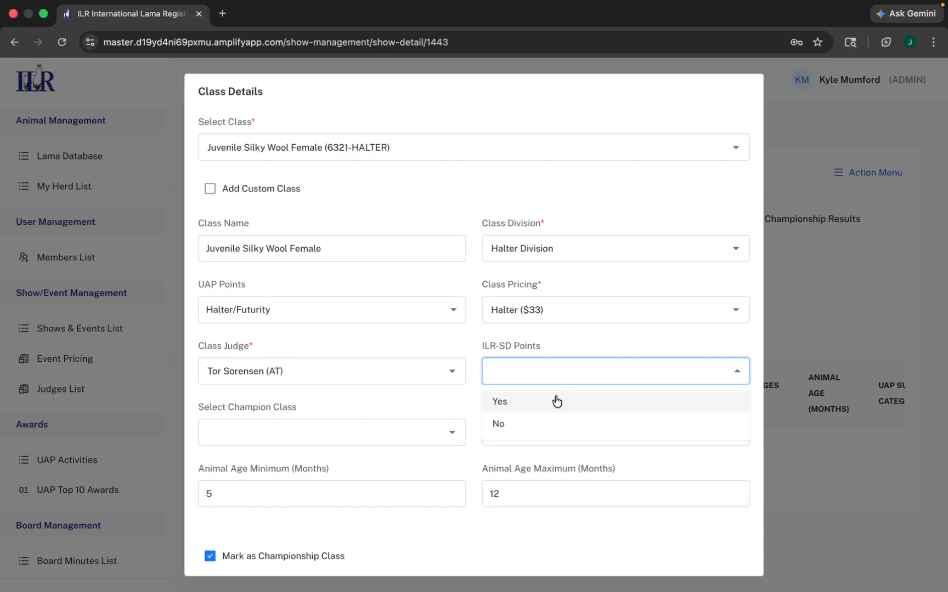
click(556, 402)
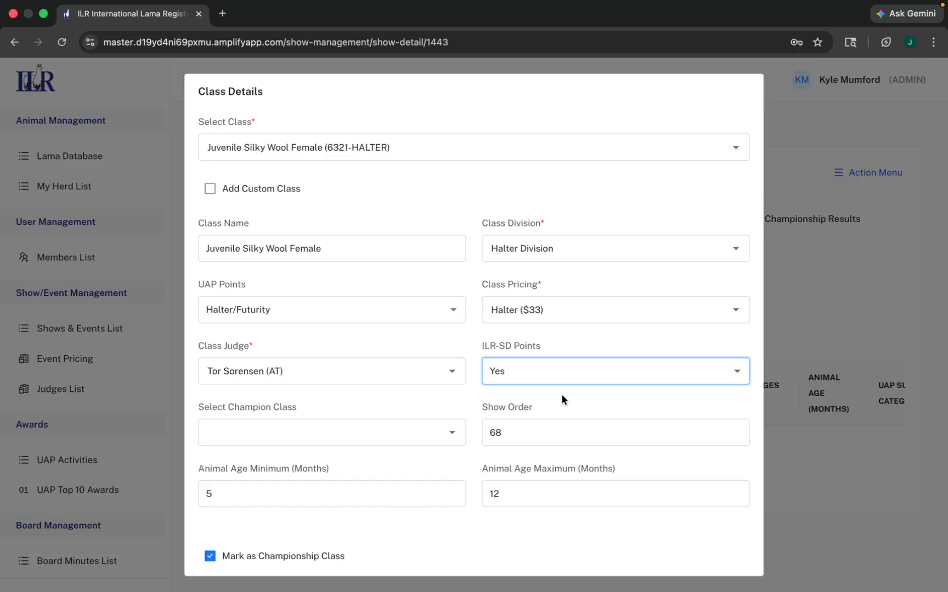
Step: Check the champion class choices and set the class's show order to 1
click(452, 432)
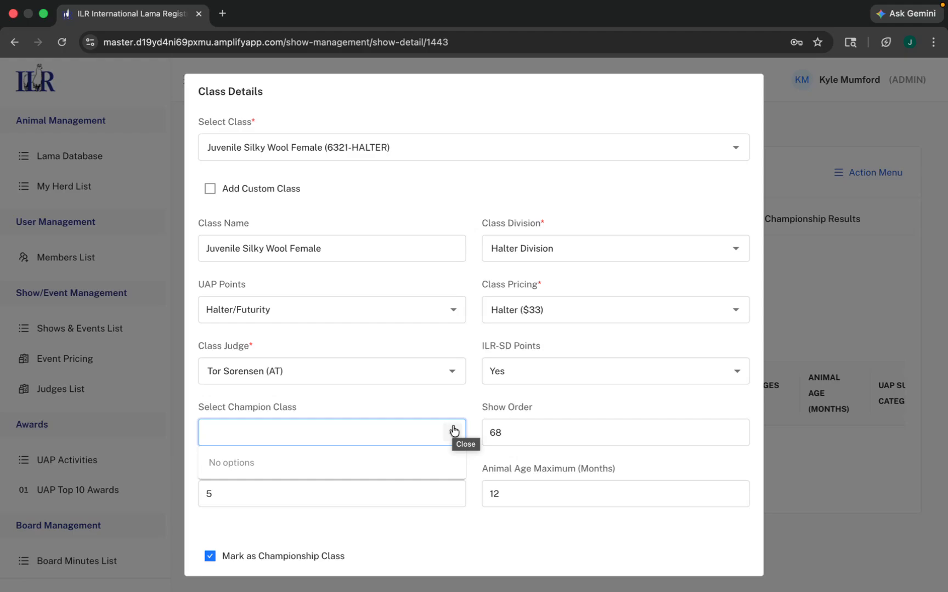
click(453, 431)
drag(520, 435, 484, 433)
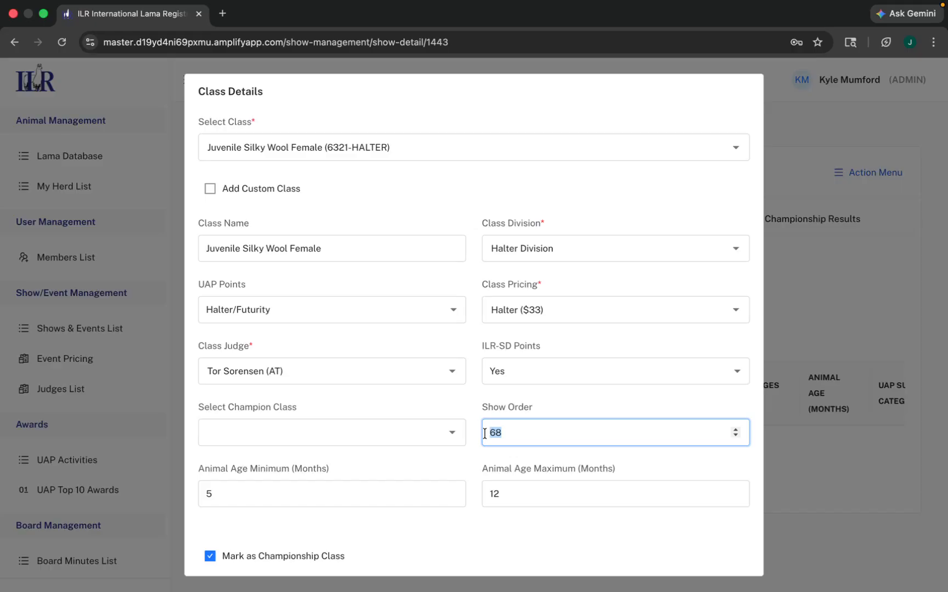
text(1)
key(Tab)
Step: Unmark Juvenile Silky Wool Female as a championship class and add it to the show
scroll(399, 460, down, 2)
scroll(394, 211, up, 3)
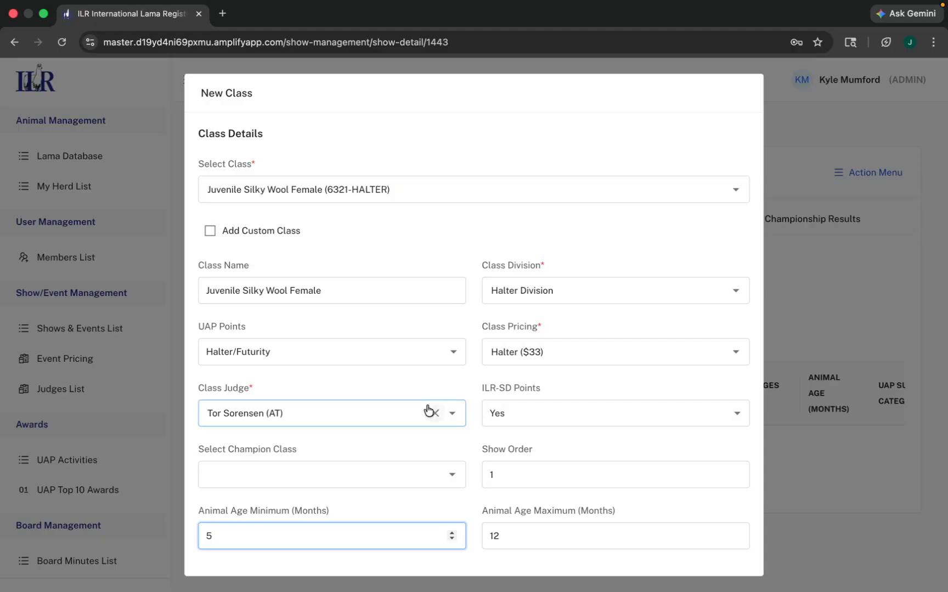
scroll(472, 439, down, 2)
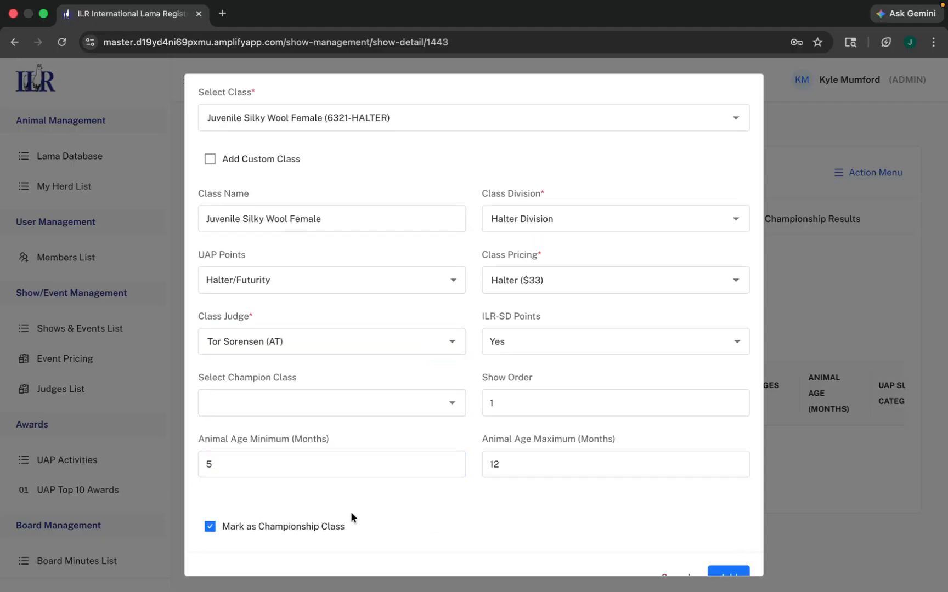
scroll(350, 513, down, 1)
click(276, 507)
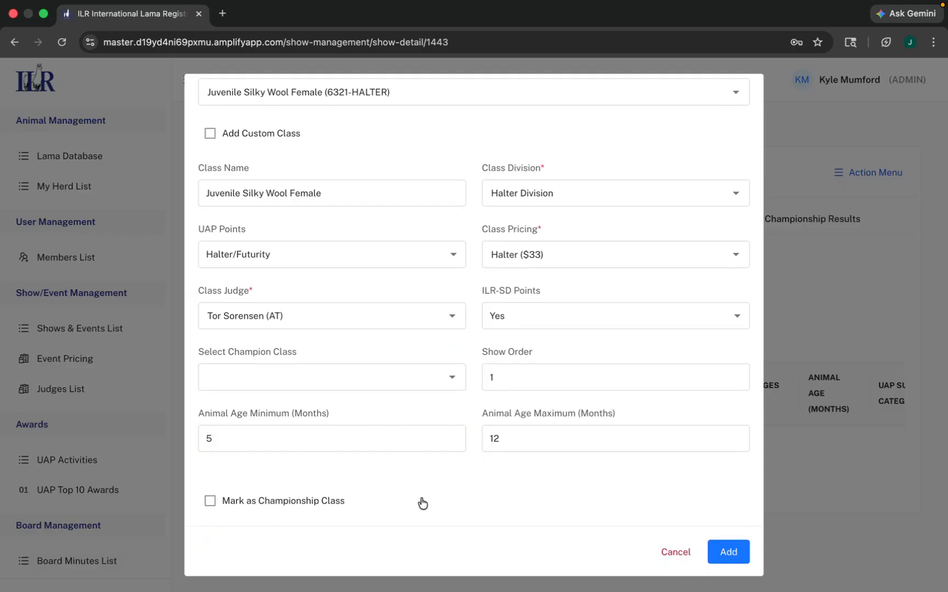
click(727, 554)
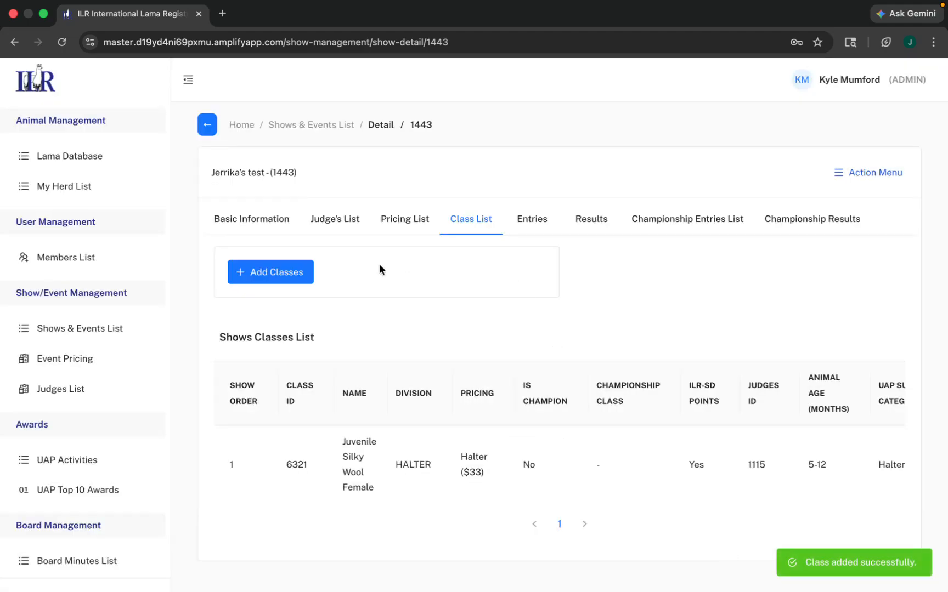
Step: Start a second class for the show from the predefined Yearling Silky Wool Female (6323-HALTER)
click(302, 277)
click(356, 189)
text(yearling)
click(300, 230)
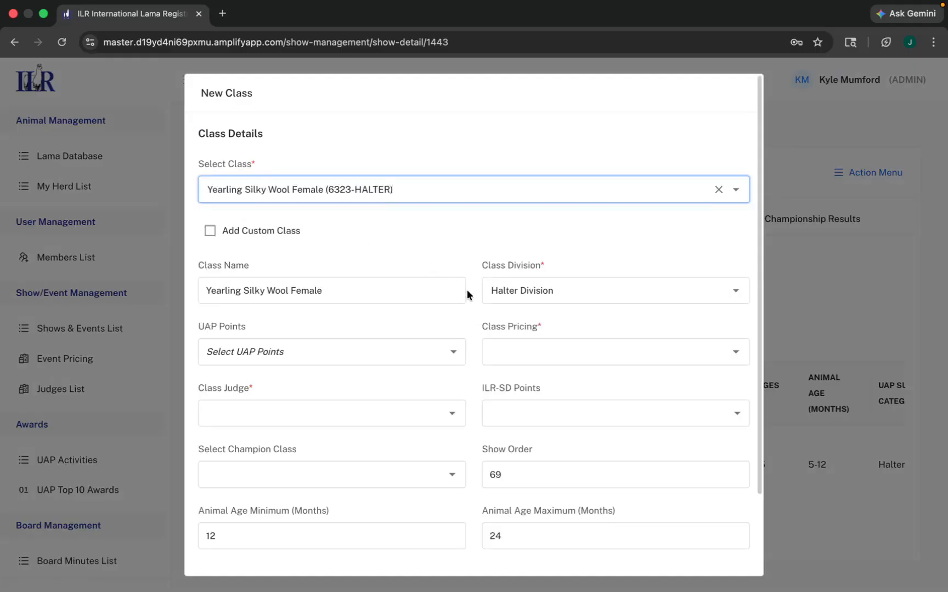
Step: Set Yearling Silky Wool Female's class pricing to Halter ($33) and its UAP Points to Halter/Futurity
click(514, 352)
click(516, 405)
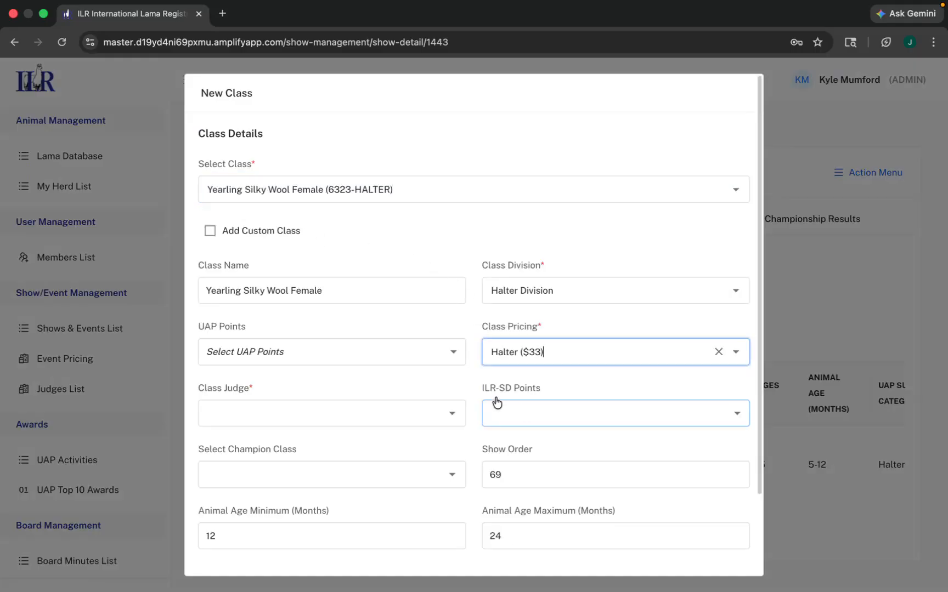
click(397, 354)
click(363, 342)
Step: Assign the judge marked (C,T) to Yearling Silky Wool Female and set its ILR-SD Points to Yes
scroll(364, 345, down, 2)
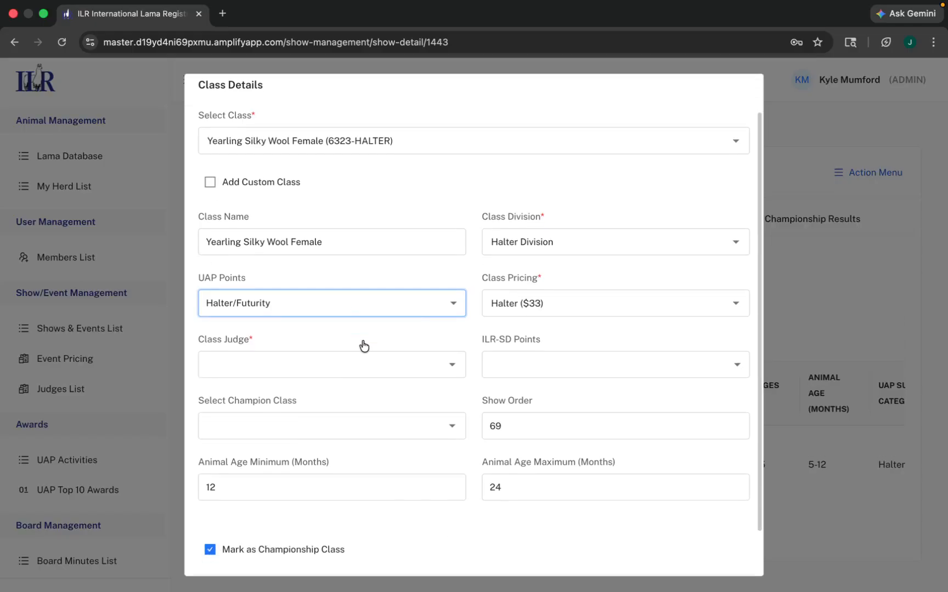
click(347, 351)
click(340, 384)
click(521, 365)
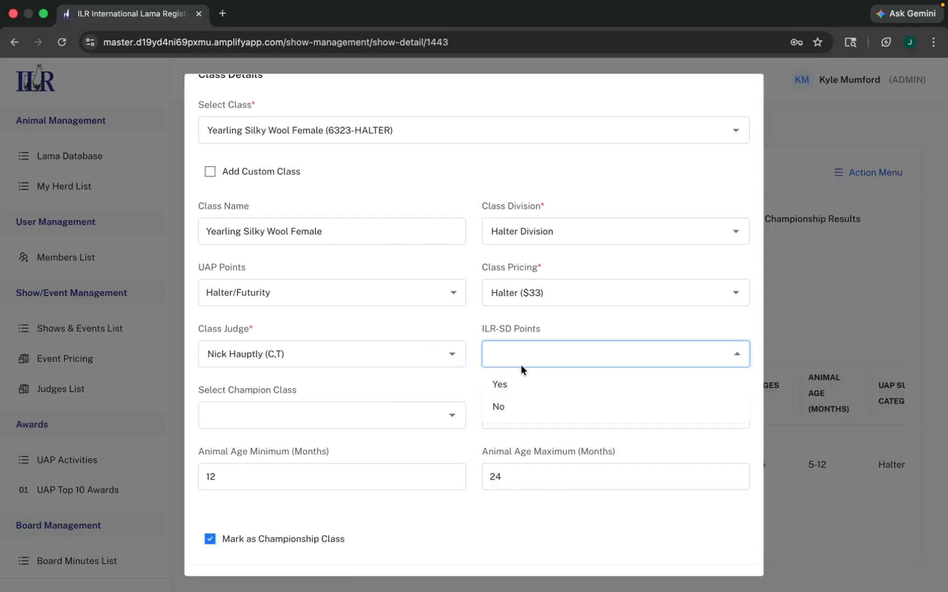
click(516, 385)
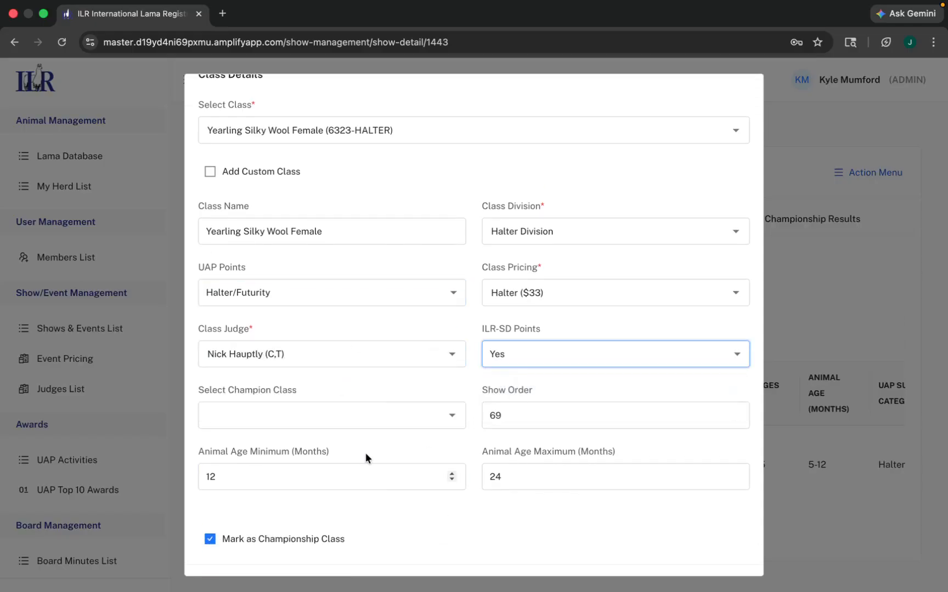
Step: Check Yearling Silky Wool Female's champion class choices and set its show order to 2
click(301, 418)
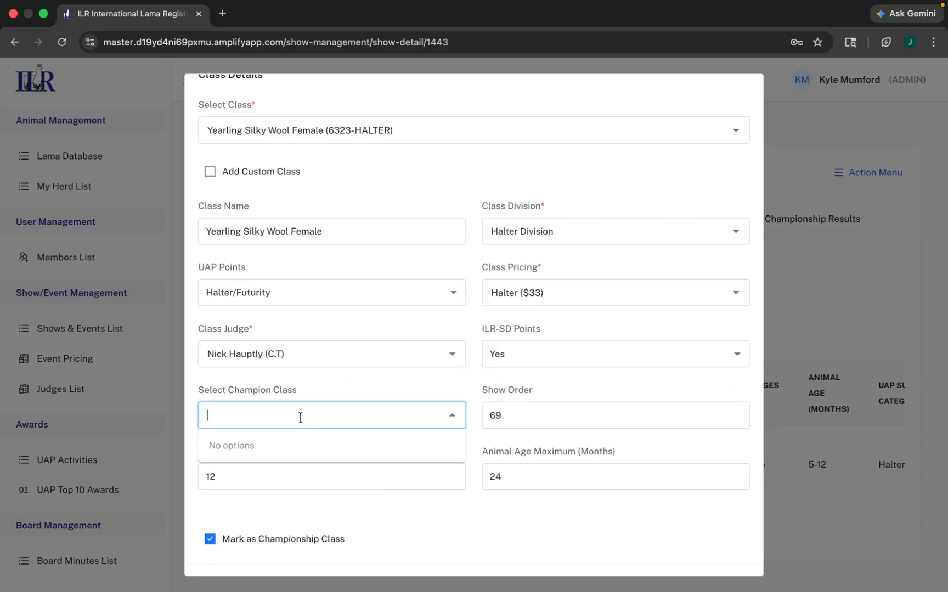
click(513, 409)
key(BackSpace)
key(BackSpace)
text(2)
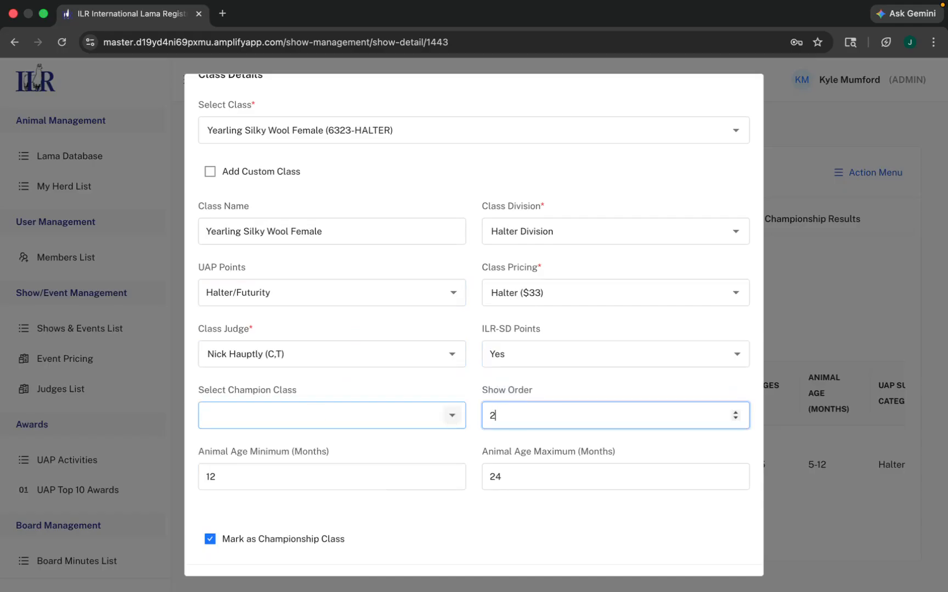
Step: Unmark Yearling Silky Wool Female as a championship class and add it to the show
scroll(513, 409, down, 2)
click(253, 500)
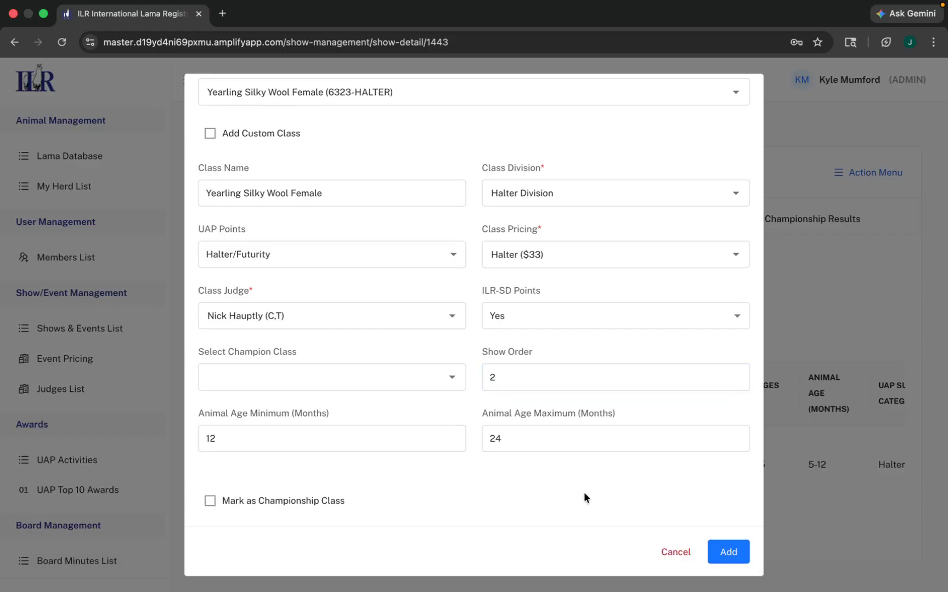
click(736, 555)
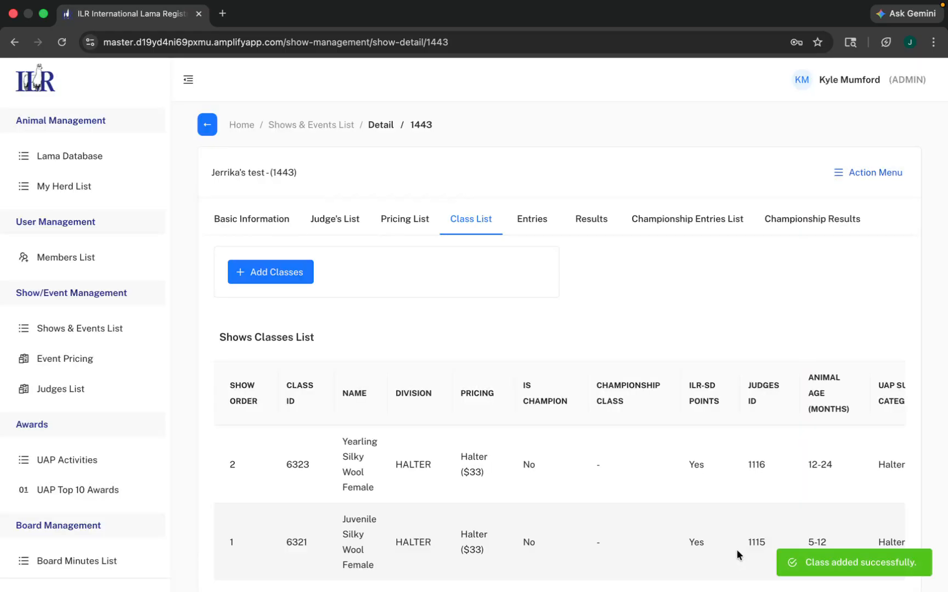
Step: Start a third class for the show from the predefined Adult Silky Female (5577-HALTER)
scroll(630, 419, down, 2)
click(296, 217)
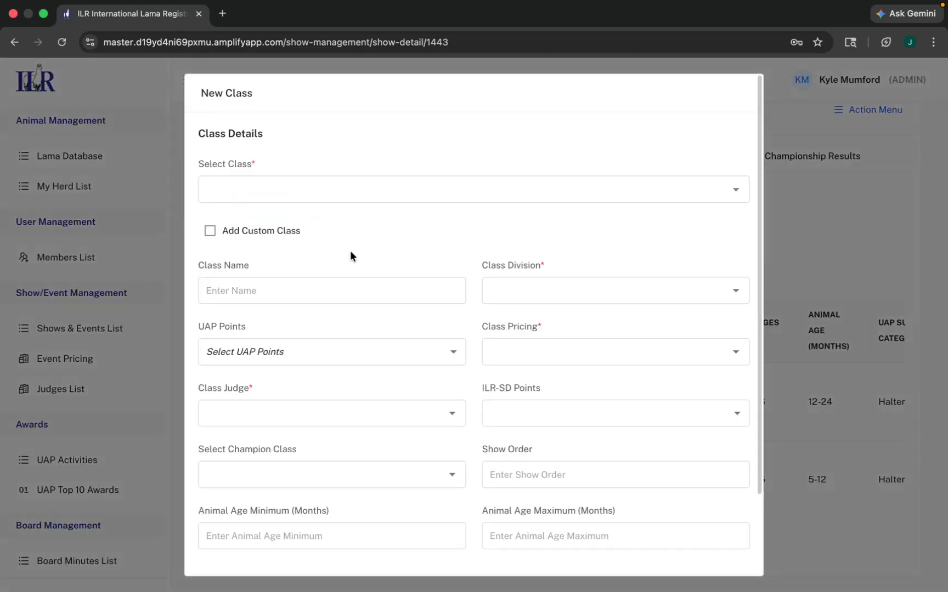
click(348, 193)
text(adult silky)
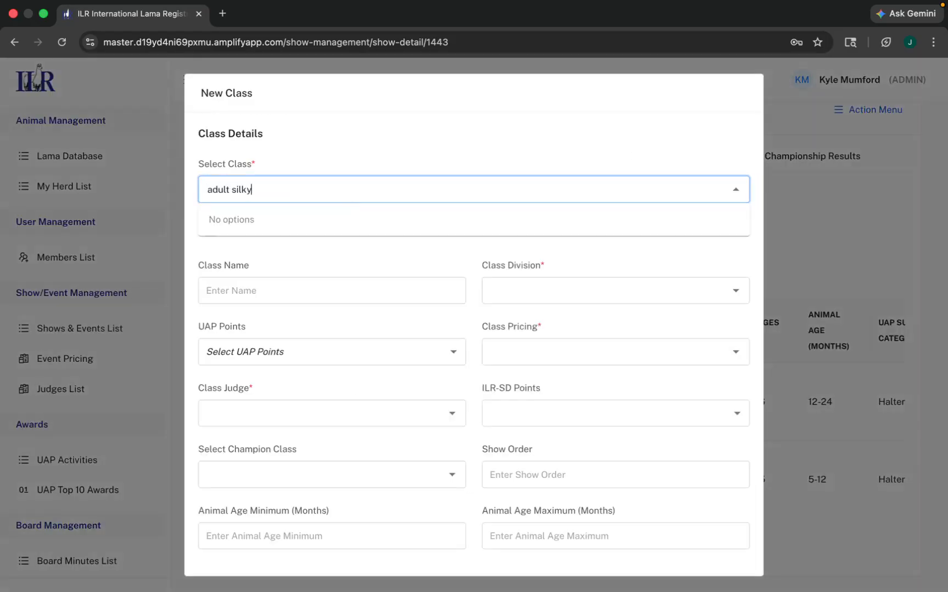
click(395, 235)
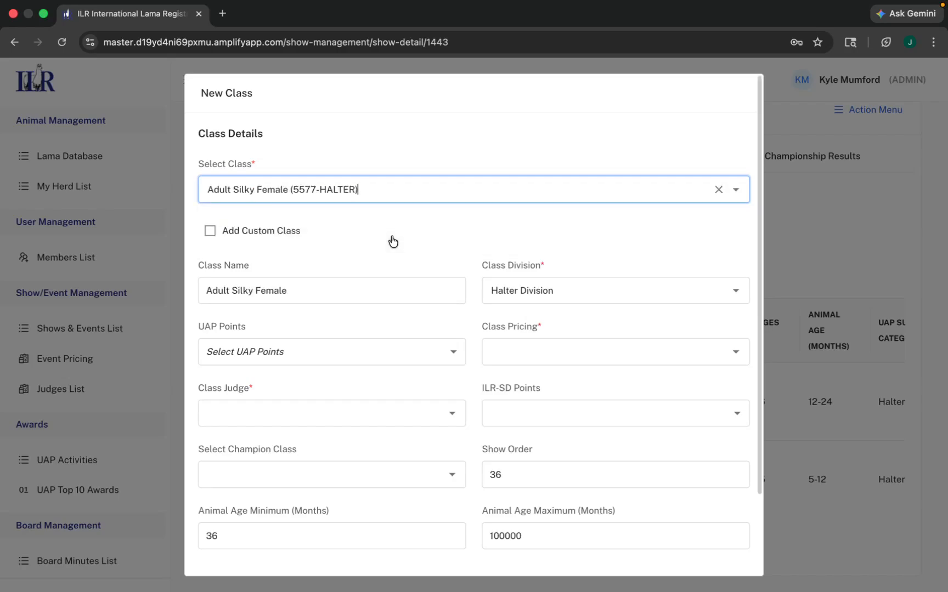
Step: Set Adult Silky Female's class pricing to Halter ($33) and its UAP Points to Halter/Futurity
scroll(396, 239, down, 1)
click(510, 317)
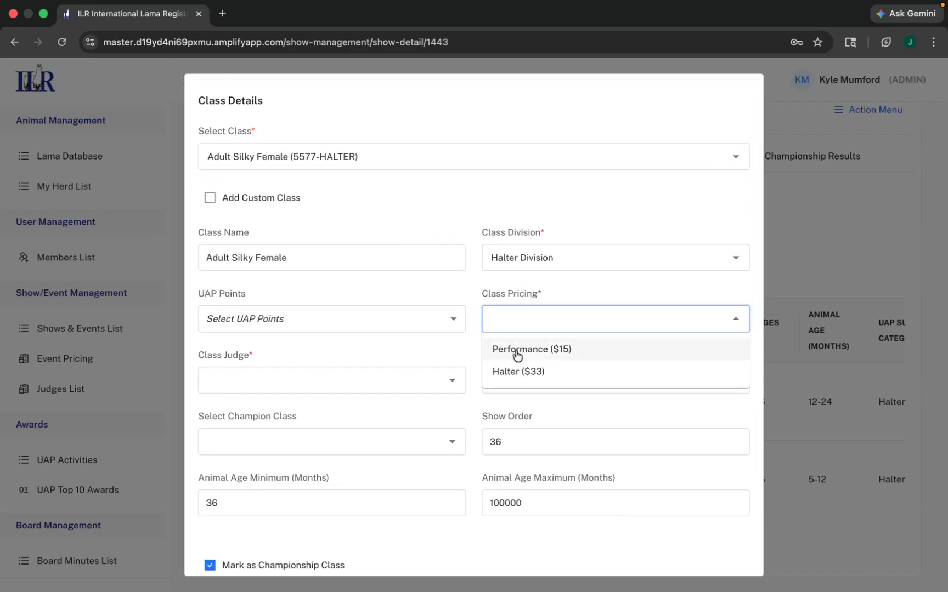
click(521, 372)
click(328, 327)
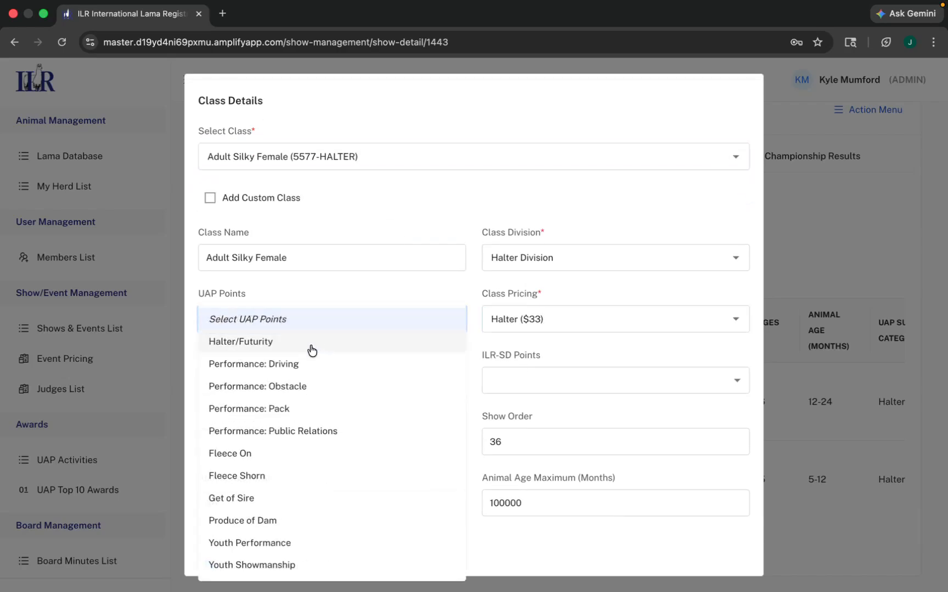
click(311, 348)
Step: Set Adult Silky Female's ILR-SD Points to Yes and assign it the judge marked (C,T)
click(542, 389)
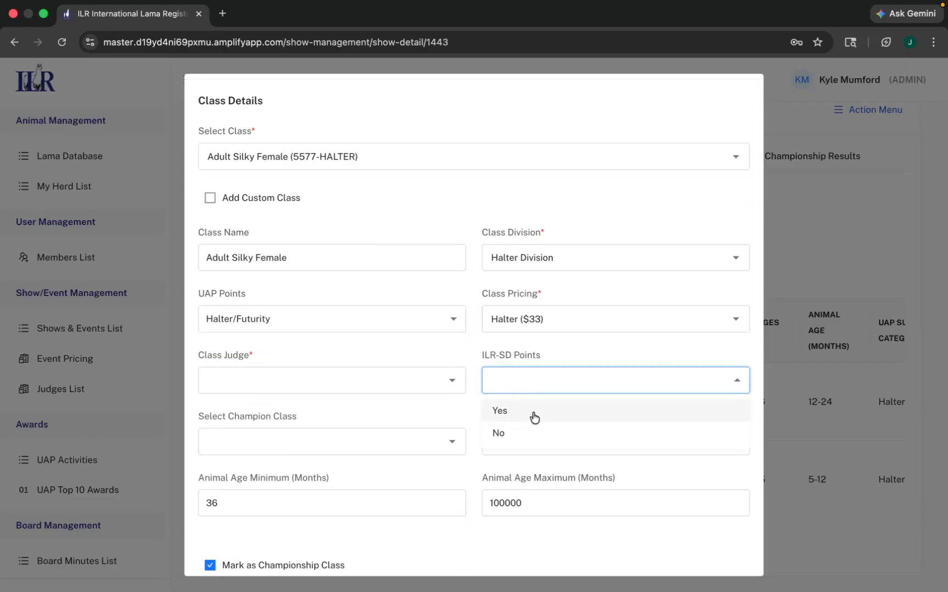
click(529, 412)
click(360, 384)
click(347, 408)
Step: Set Adult Silky Female's show order to 3 and check its champion class choices
drag(501, 444, 484, 444)
text(3)
click(327, 442)
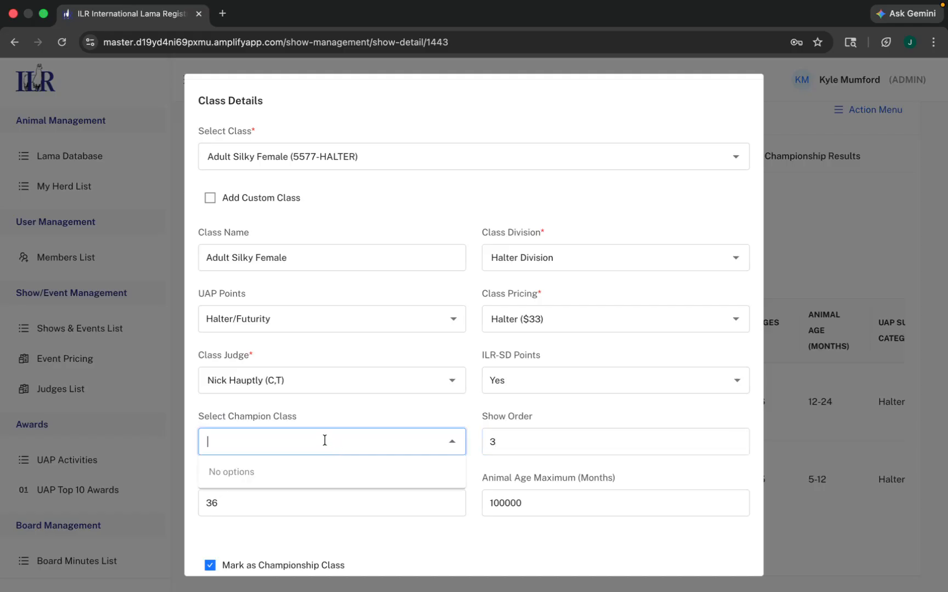
click(332, 426)
scroll(336, 427, down, 2)
click(546, 525)
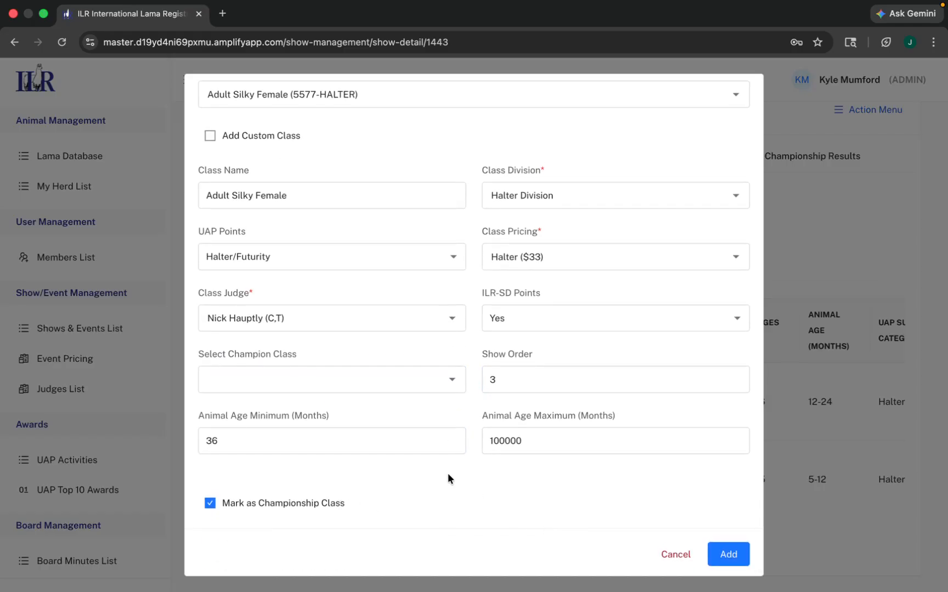
scroll(476, 446, up, 3)
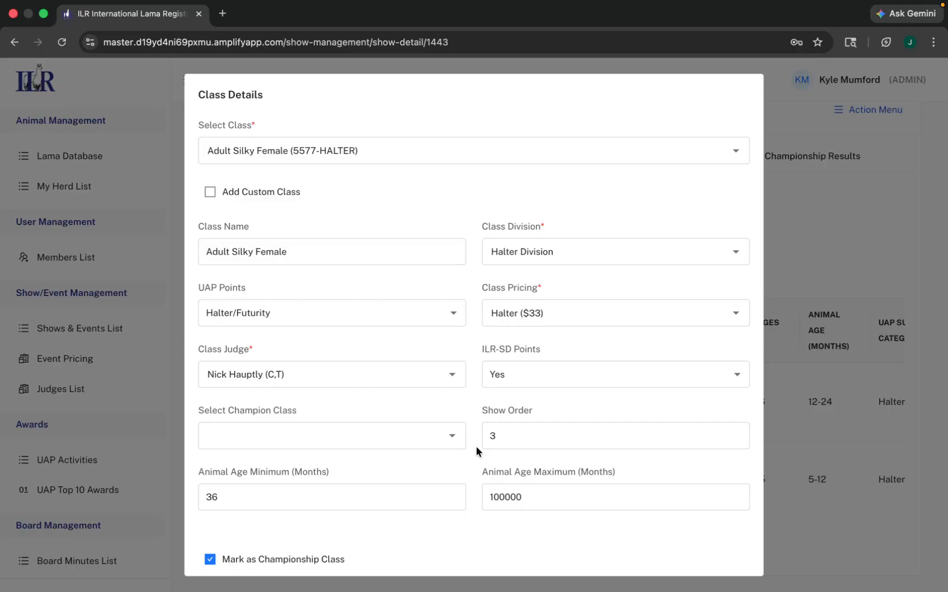
Step: Set the minimum animal age to 24 months and add Adult Silky Female to the show
click(269, 498)
key(BackSpace)
key(BackSpace)
text(24)
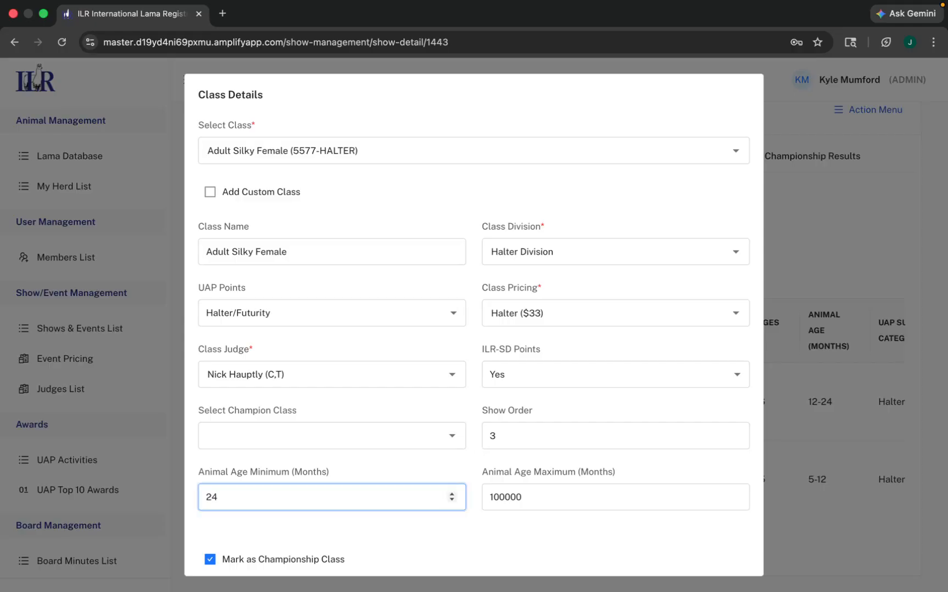
click(387, 530)
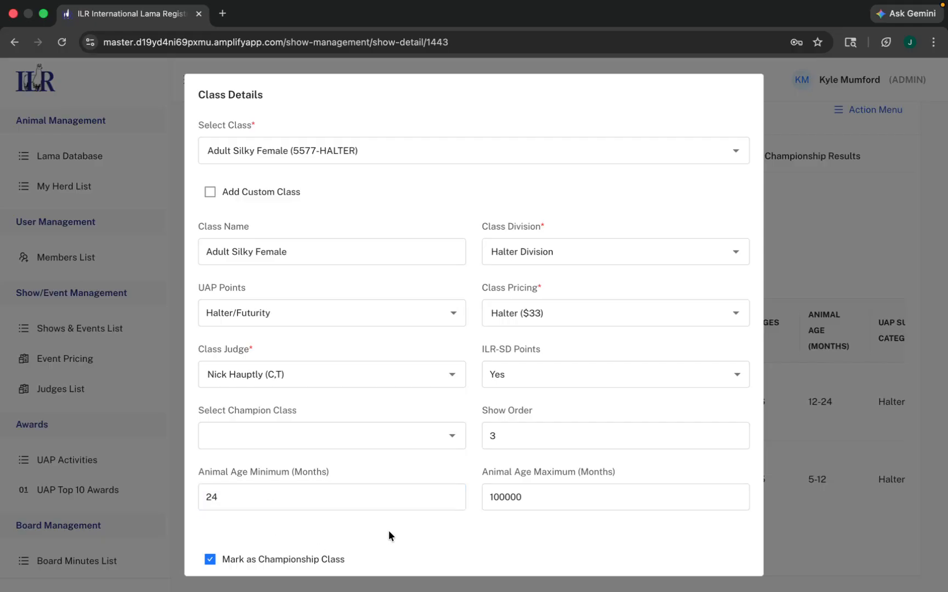
scroll(494, 516, down, 2)
click(731, 552)
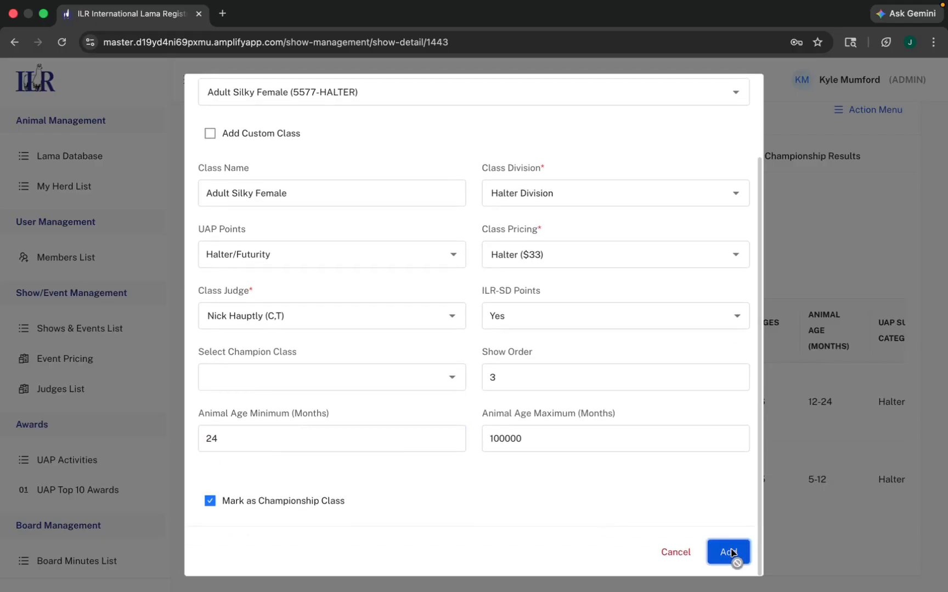
Step: Start a fourth class for the show from the predefined Champion Silky Female (1210-HALTER)
scroll(714, 474, down, 1)
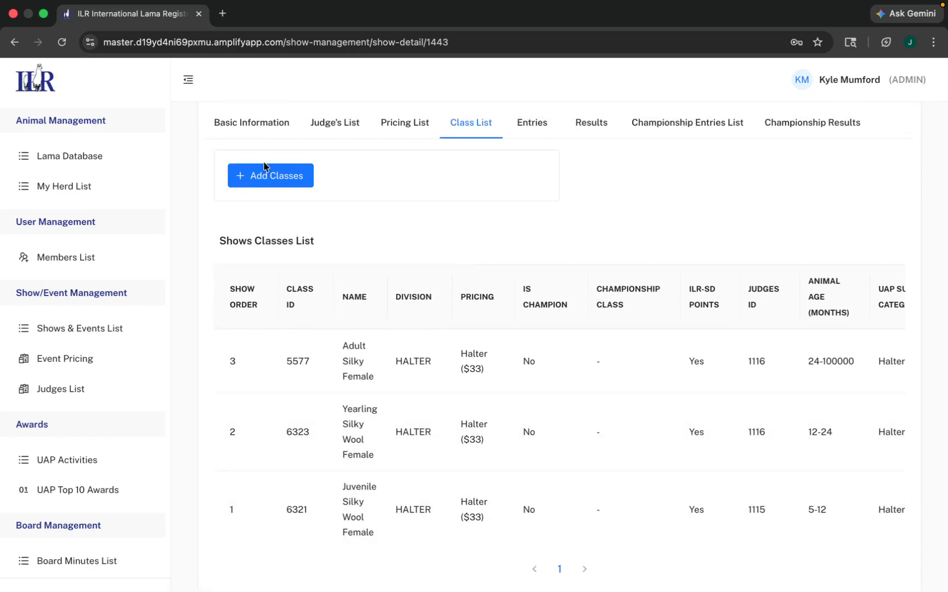
click(271, 175)
click(272, 177)
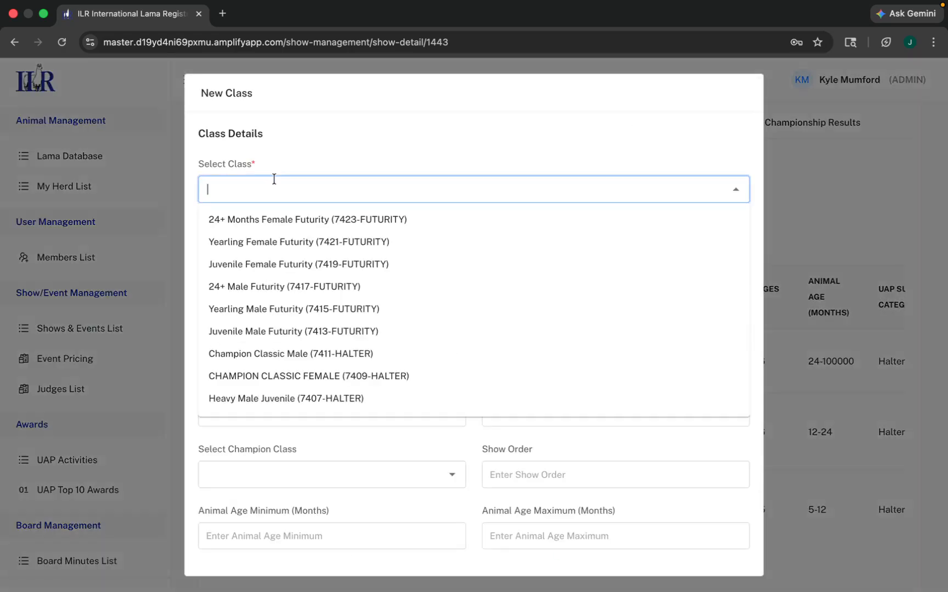
text(champion silky)
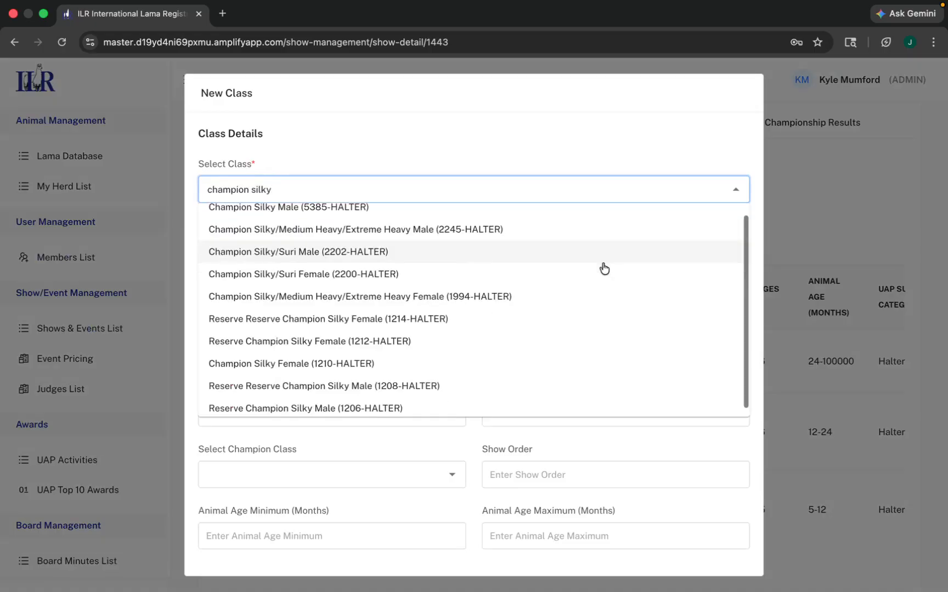
scroll(384, 307, down, 1)
click(313, 356)
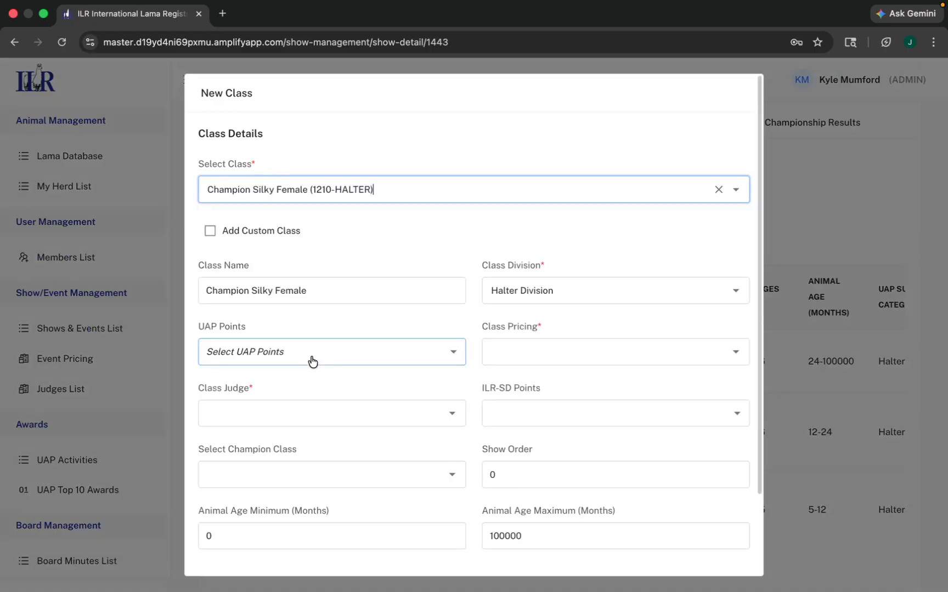
Step: Set Champion Silky Female's UAP Points to Halter/Futurity
click(364, 350)
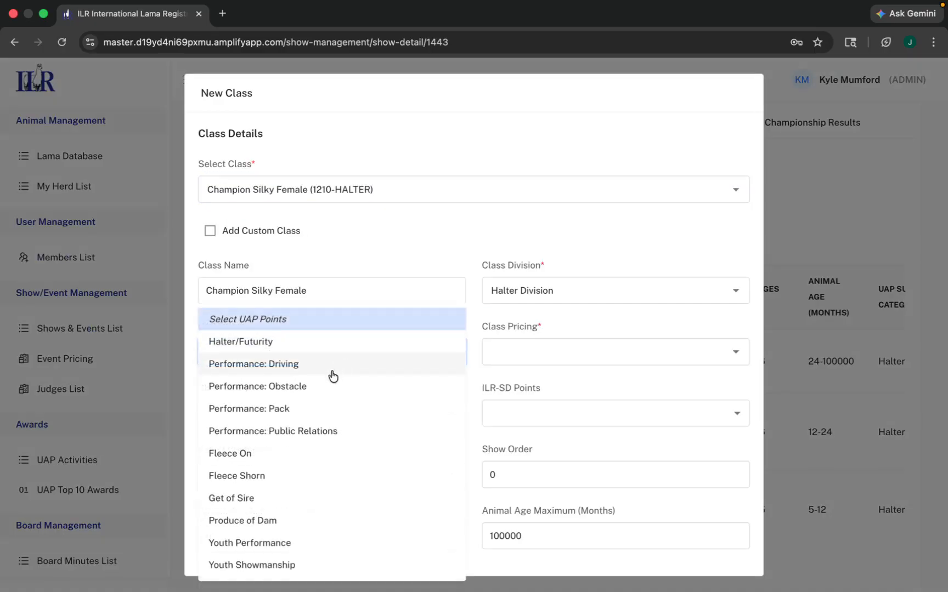
click(323, 343)
click(595, 347)
click(576, 332)
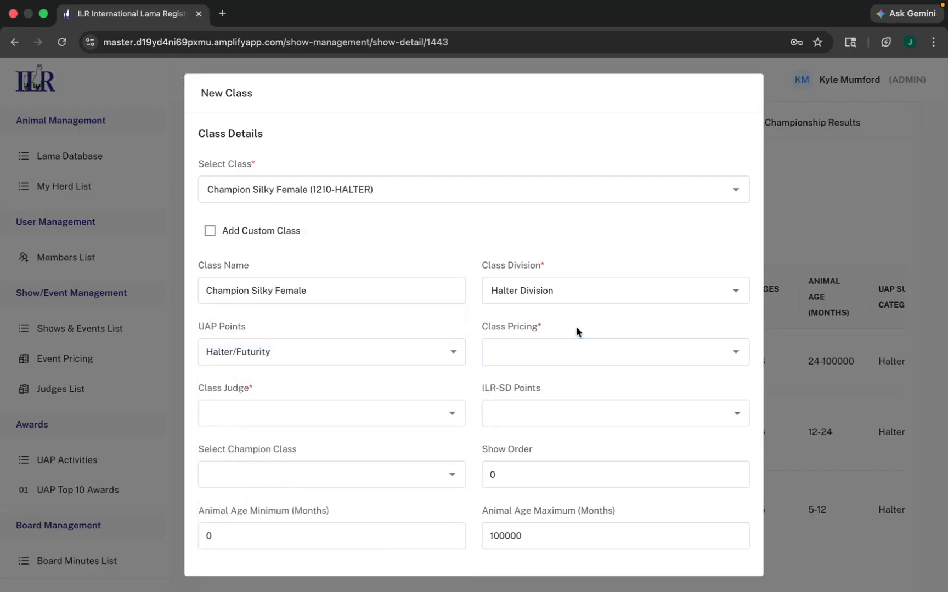
Step: Assign the judge marked (C,T) to Champion Silky Female and set its ILR-SD Points to Yes
click(419, 413)
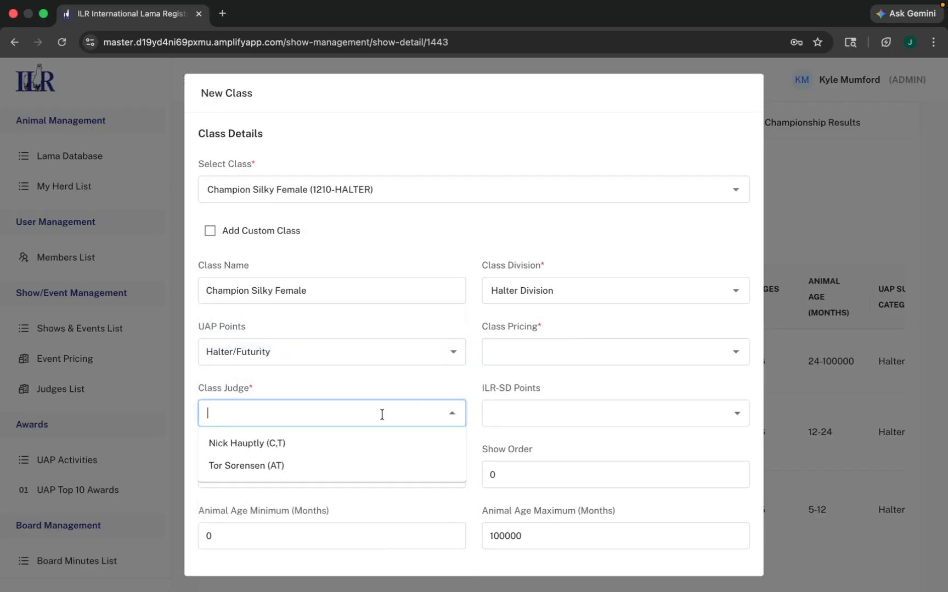
click(348, 443)
click(529, 421)
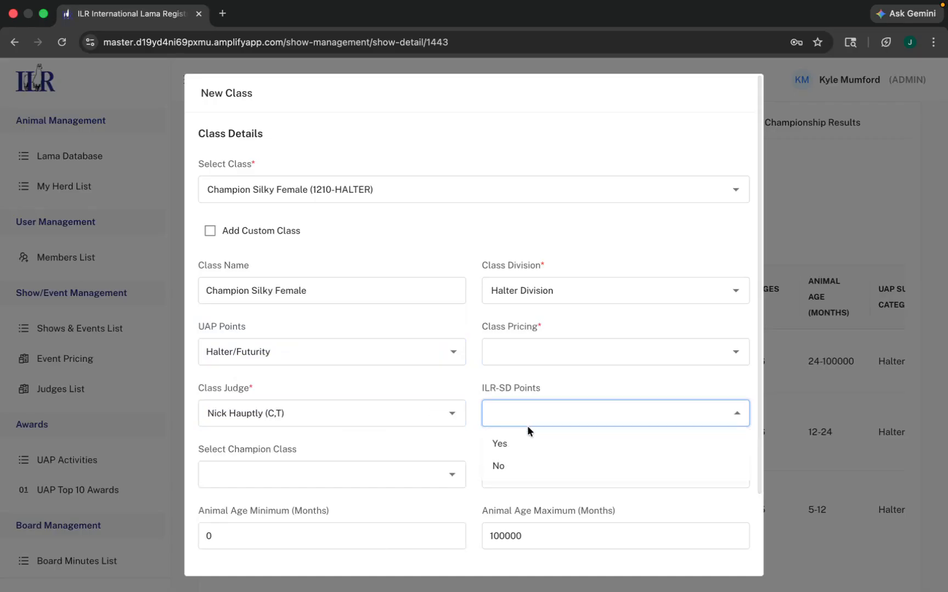
click(522, 439)
Step: Check Champion Silky Female's champion class choices and set its show order to 2
scroll(413, 433, down, 1)
click(385, 421)
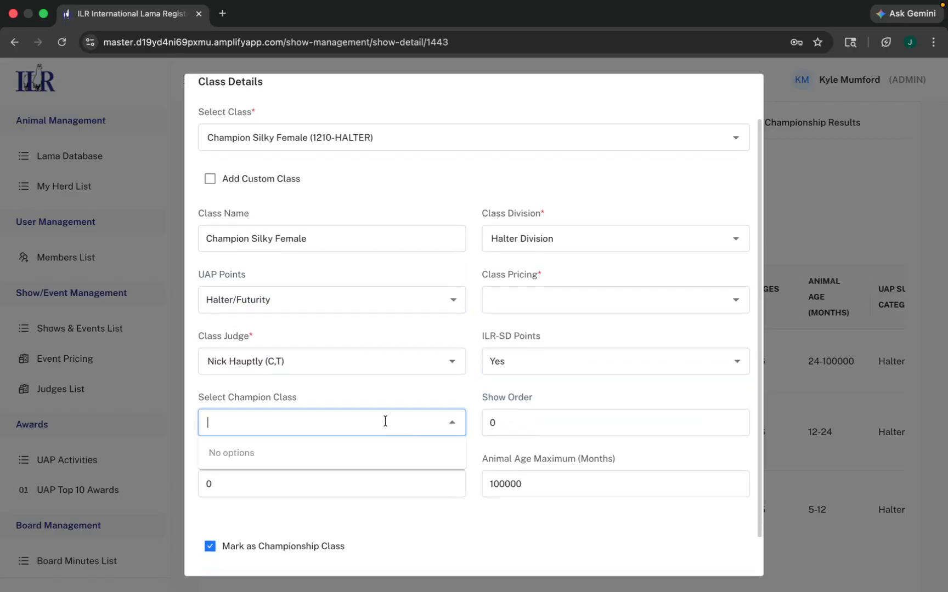
click(310, 490)
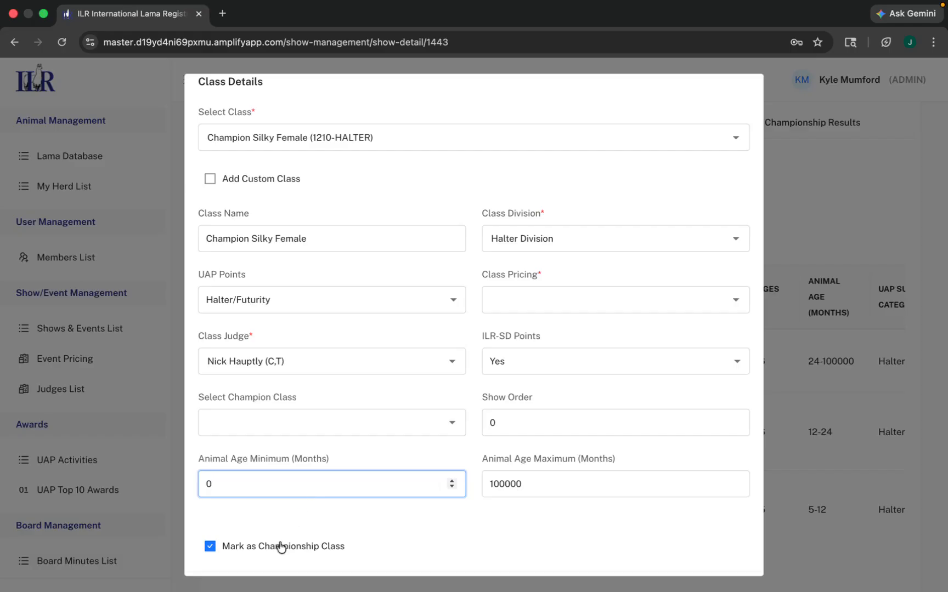
click(588, 421)
key(BackSpace)
text(4)
key(BackSpace)
text(2)
scroll(647, 466, down, 1)
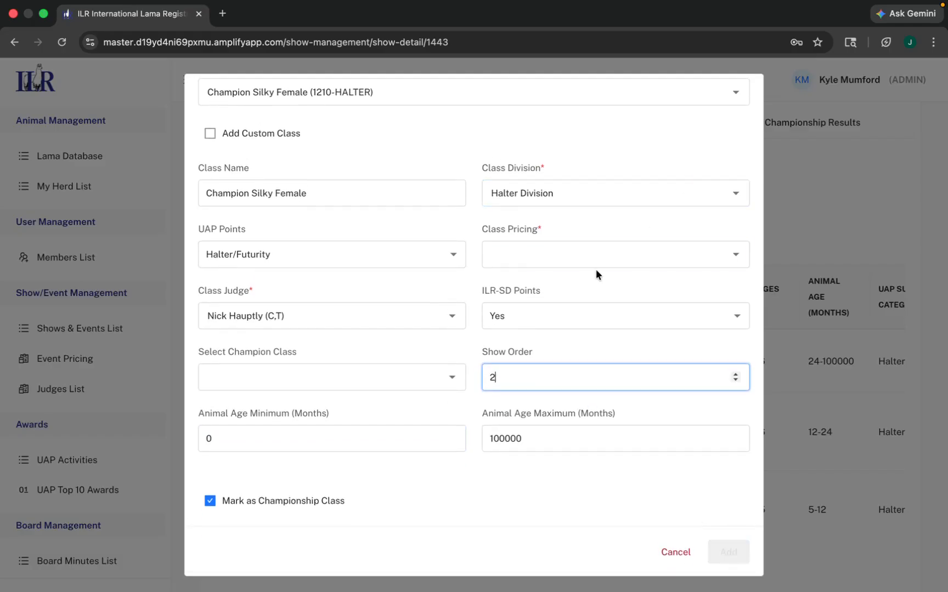
Step: Set Champion Silky Female's class pricing to Halter ($33) and add it to the show as a championship class
click(593, 258)
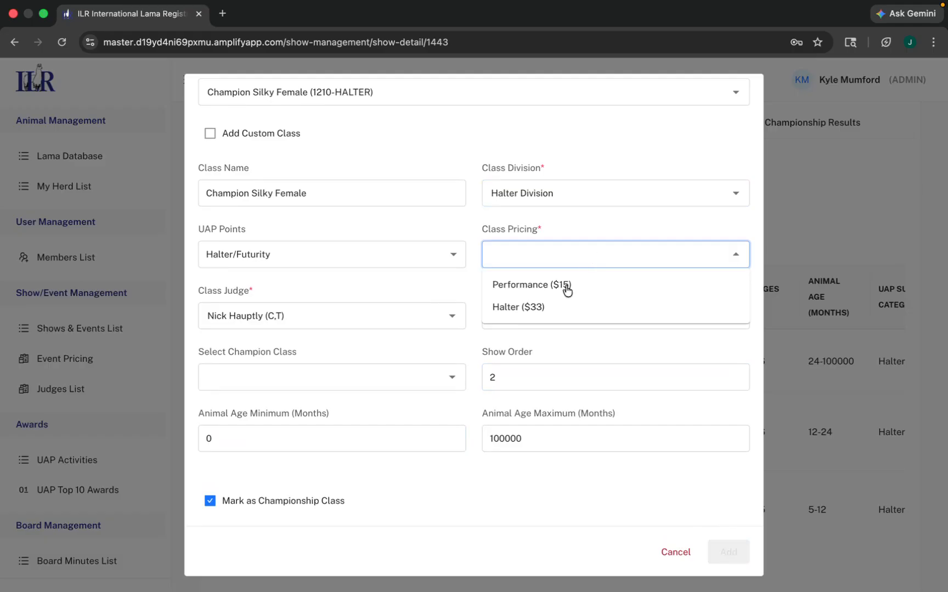
click(549, 309)
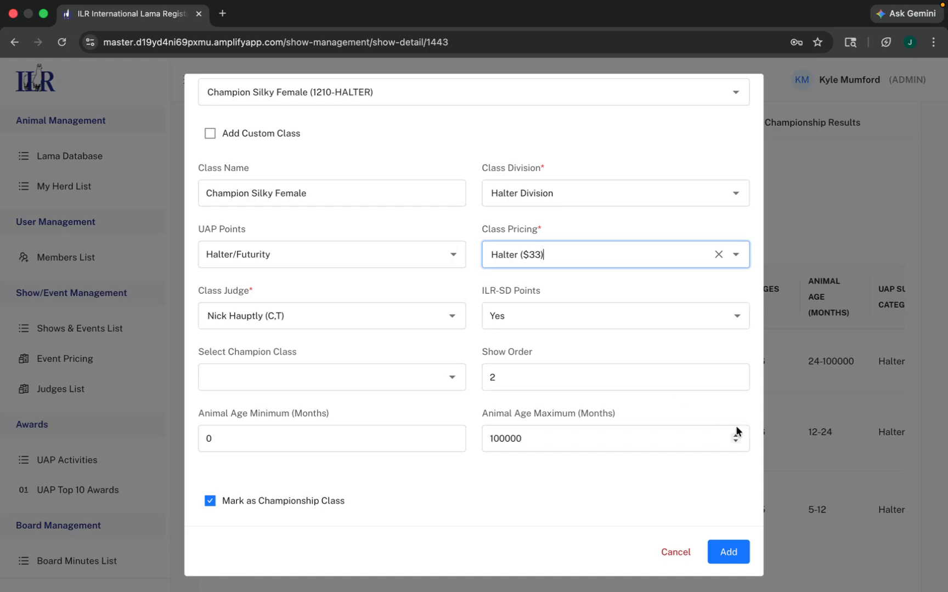
click(732, 551)
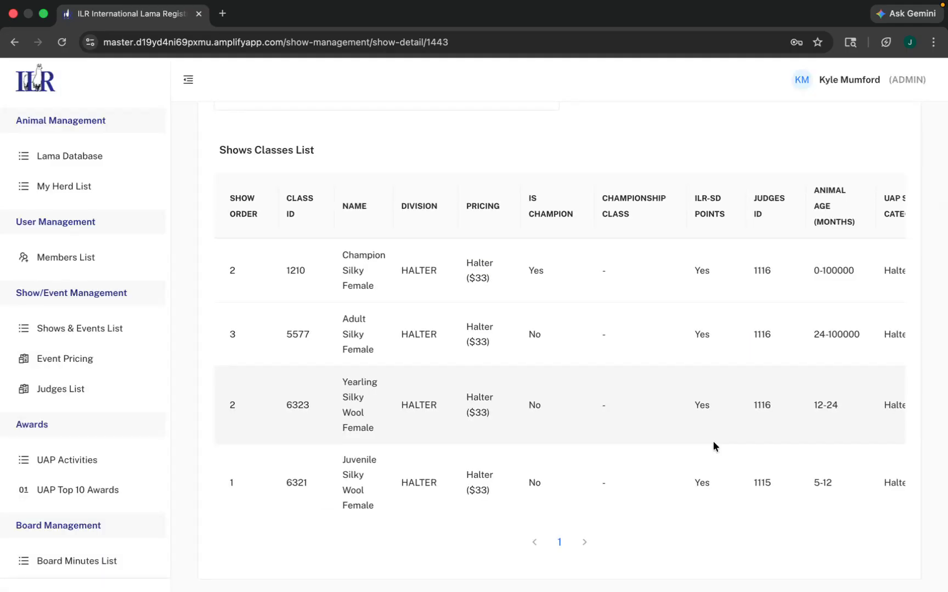
scroll(866, 265, right, 3)
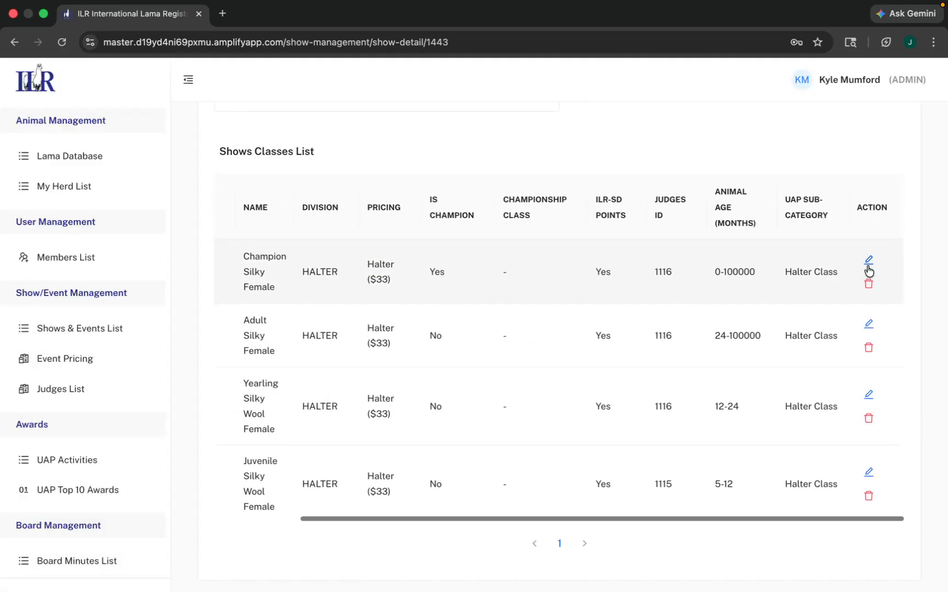
Step: Sort the show's classes by ascending show order and assign Champion Silky Female as champion class of Juvenile Silky Wool Female
scroll(806, 312, left, 3)
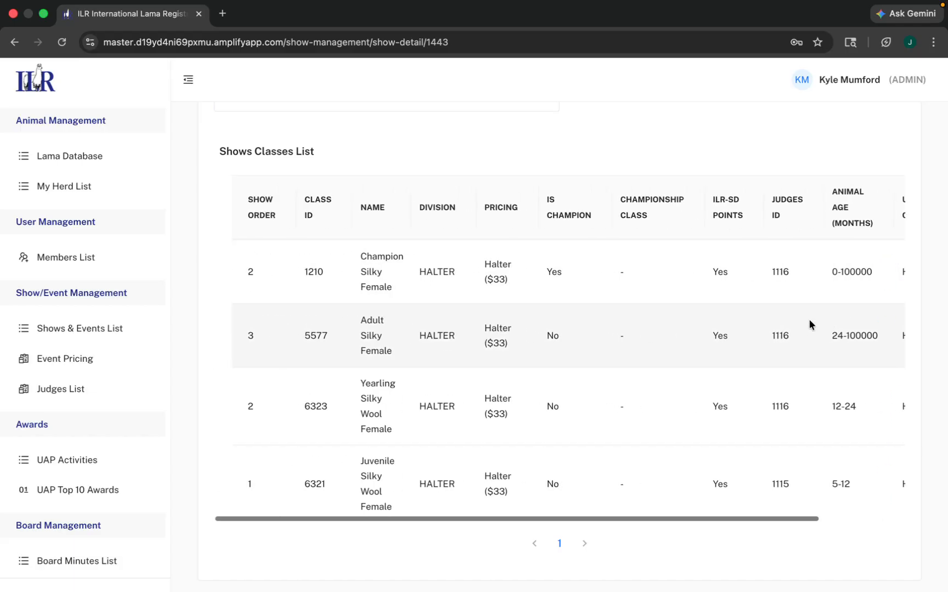
click(250, 217)
scroll(573, 321, right, 5)
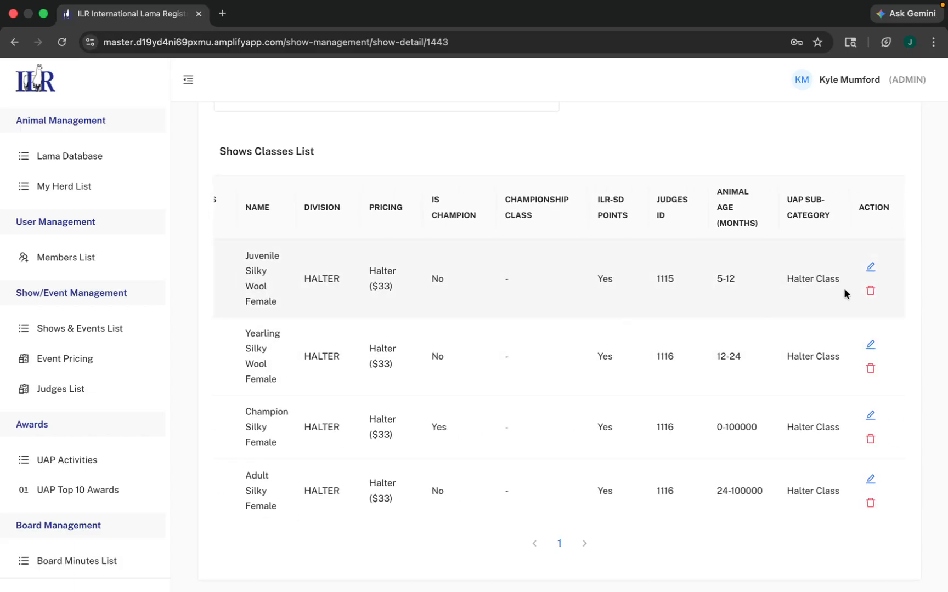
click(870, 267)
click(264, 375)
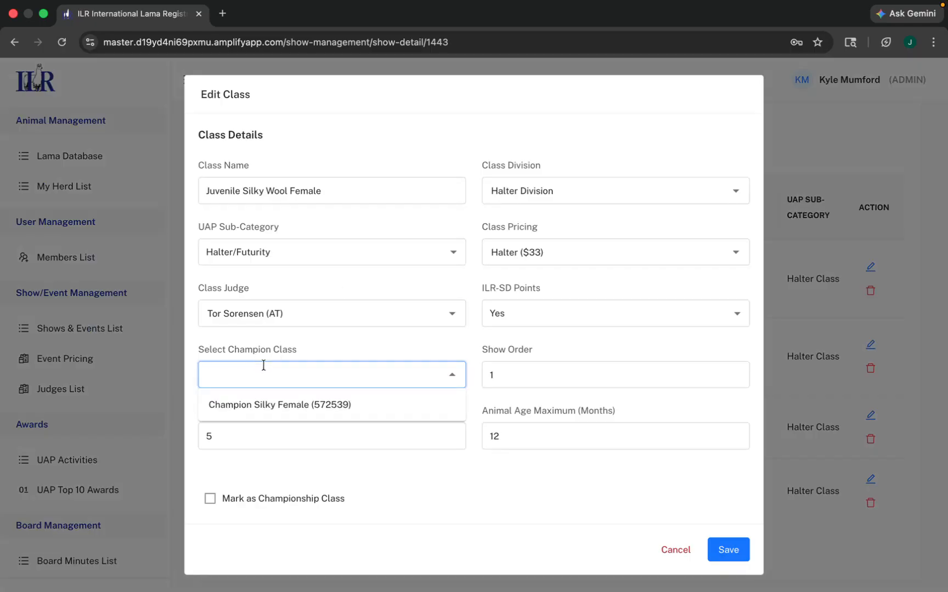
click(273, 403)
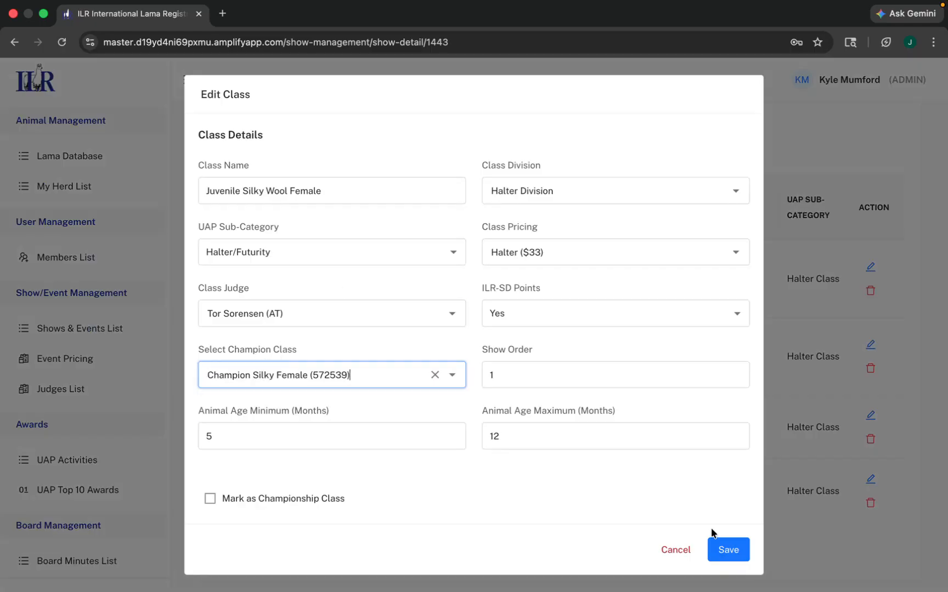
click(728, 549)
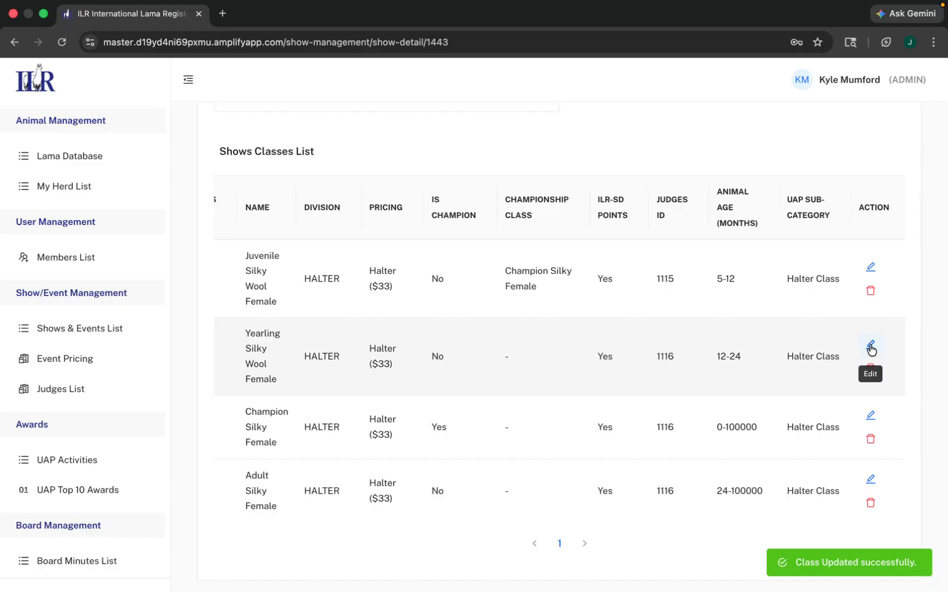
Step: Assign Champion Silky Female as the champion class of Yearling Silky Wool Female and save the class
click(871, 346)
click(319, 378)
click(297, 406)
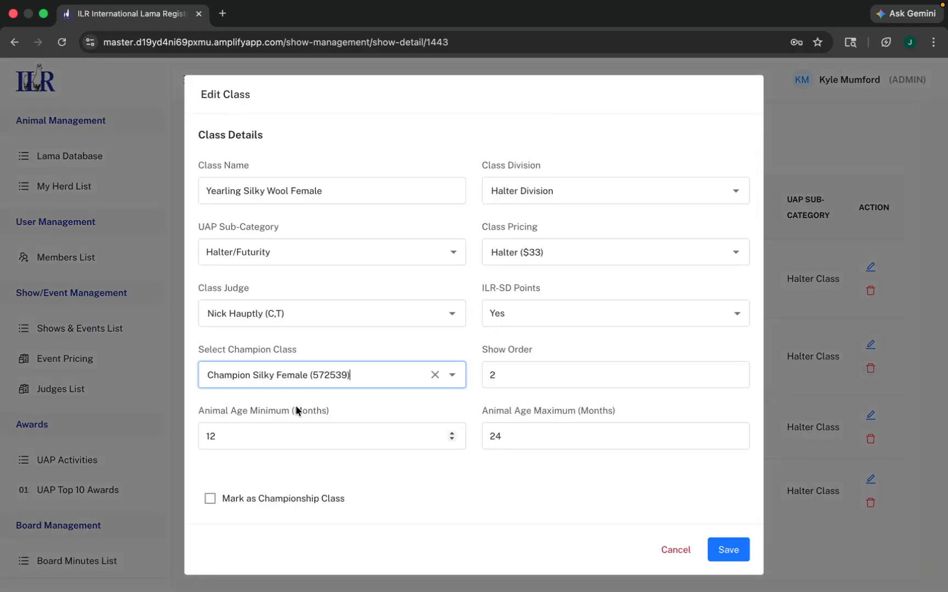
click(727, 549)
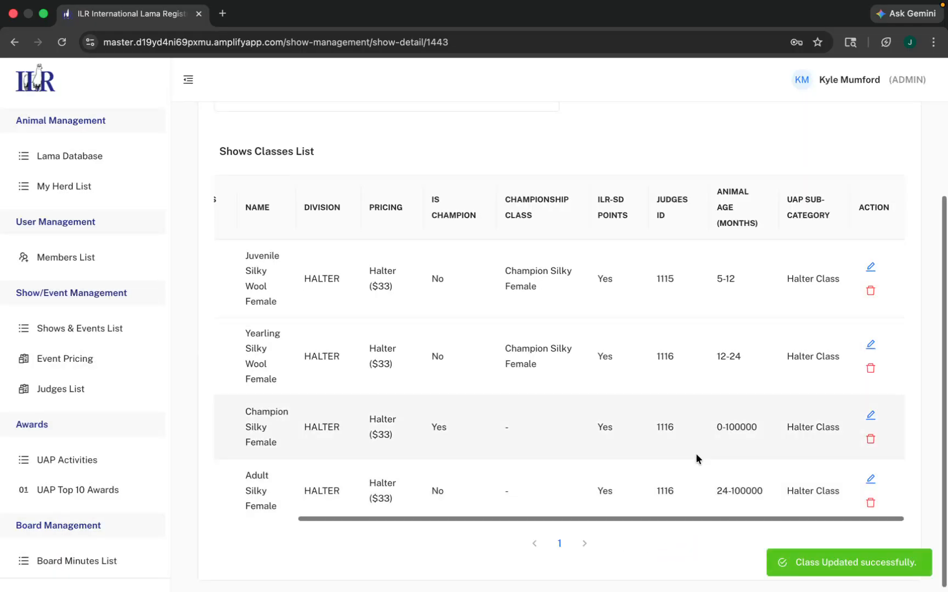
Step: Assign Champion Silky Female as the champion class of Adult Silky Female and save the class
click(870, 479)
click(315, 375)
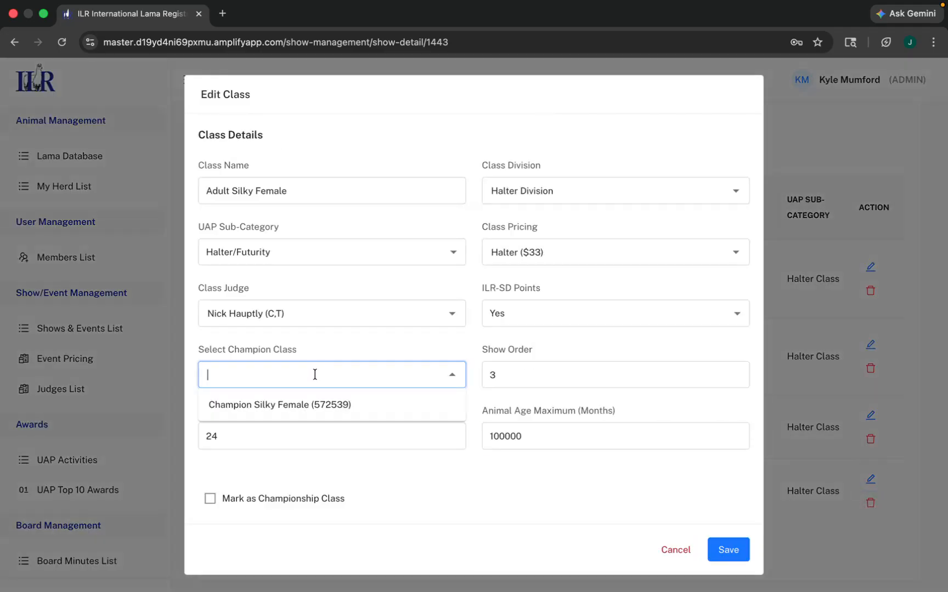
click(310, 404)
click(727, 549)
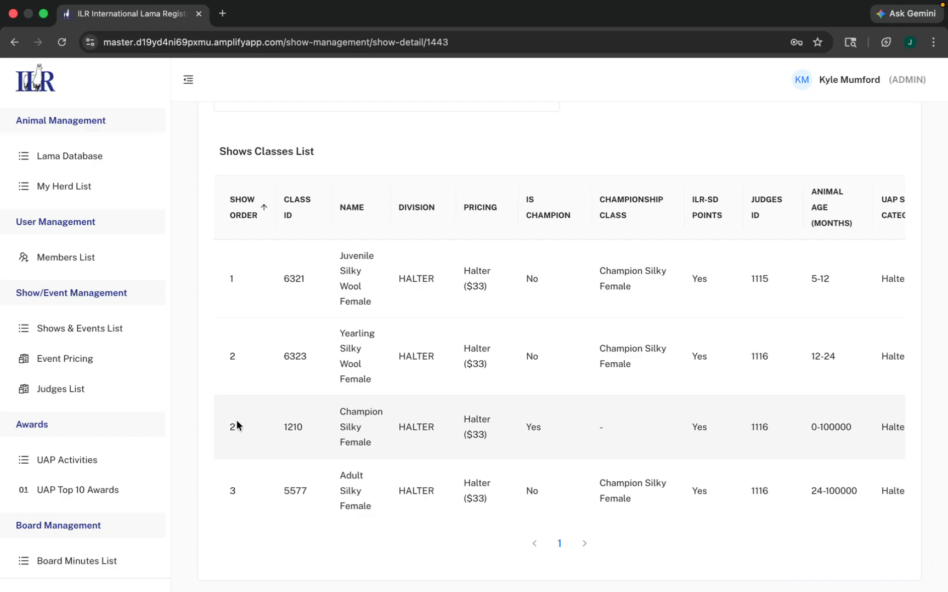
Step: Set Champion Silky Female's show order to 4 and save the class
scroll(383, 415, right, 5)
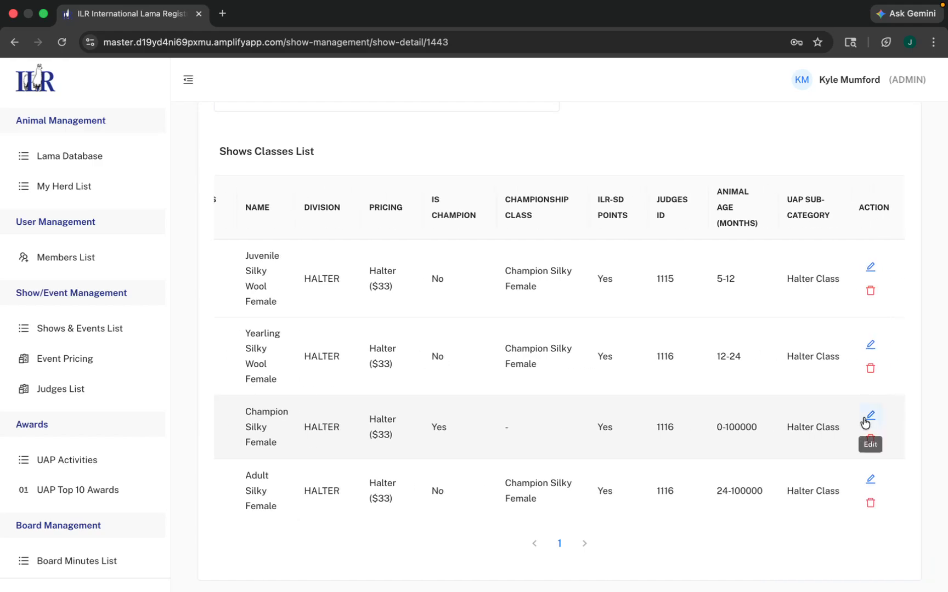
click(870, 415)
click(516, 379)
key(BackSpace)
text(4)
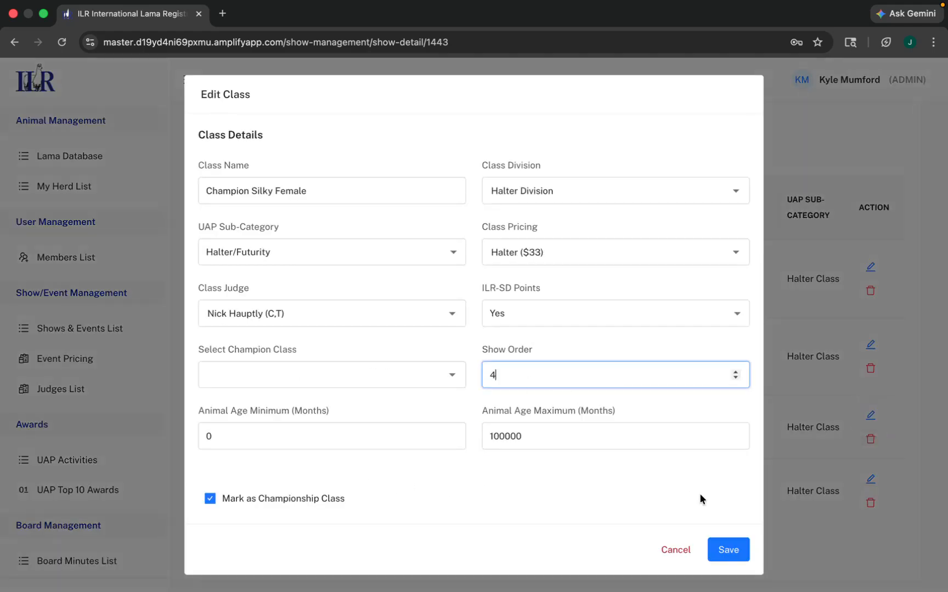
click(728, 551)
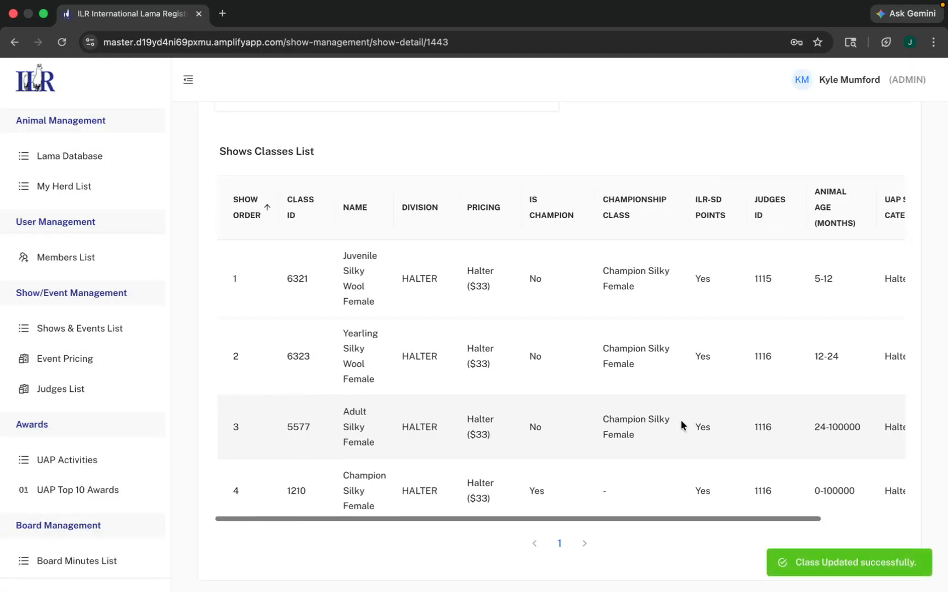
Step: Review the class list sorted by show order in both directions and by division
click(253, 216)
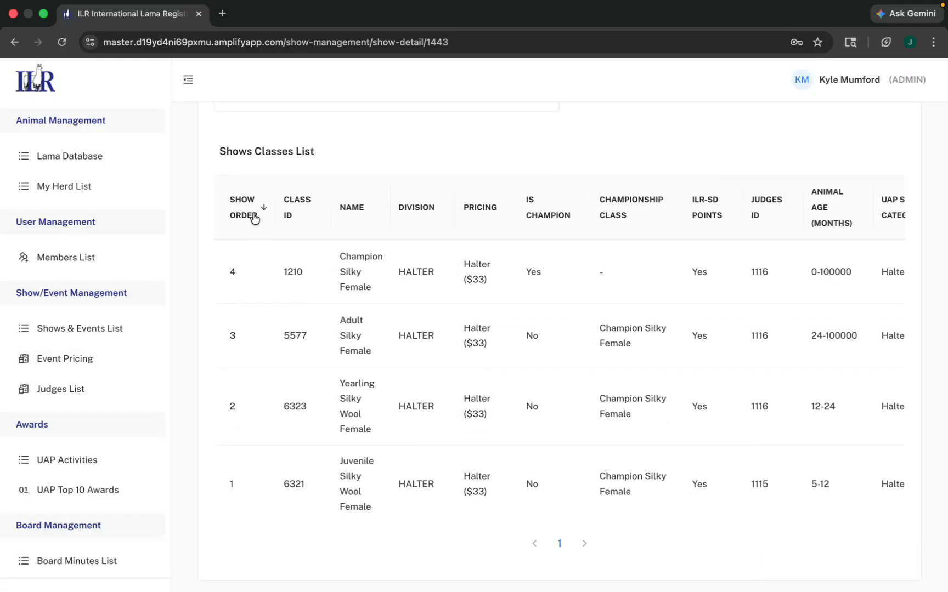
click(253, 216)
scroll(475, 299, down, 1)
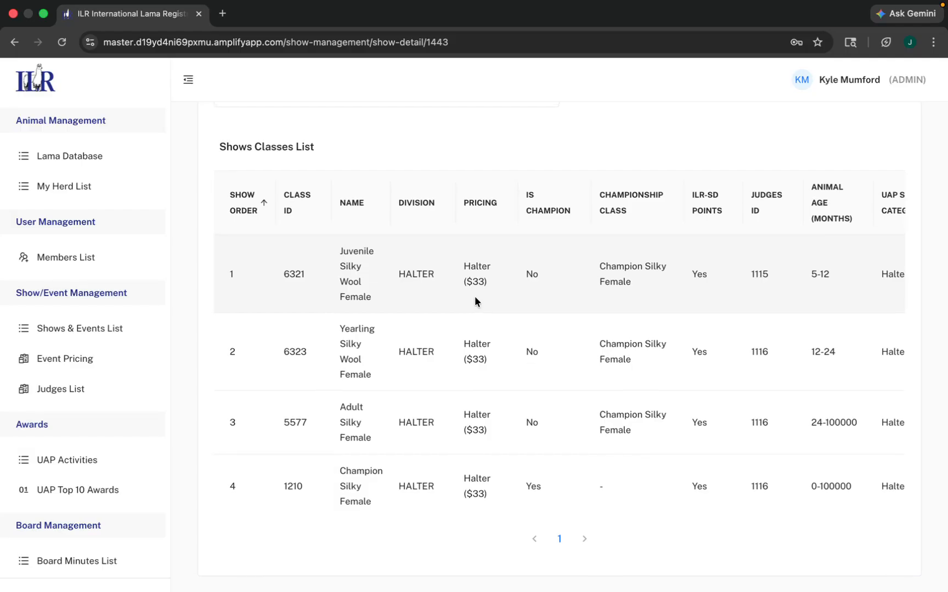
scroll(474, 296, right, 3)
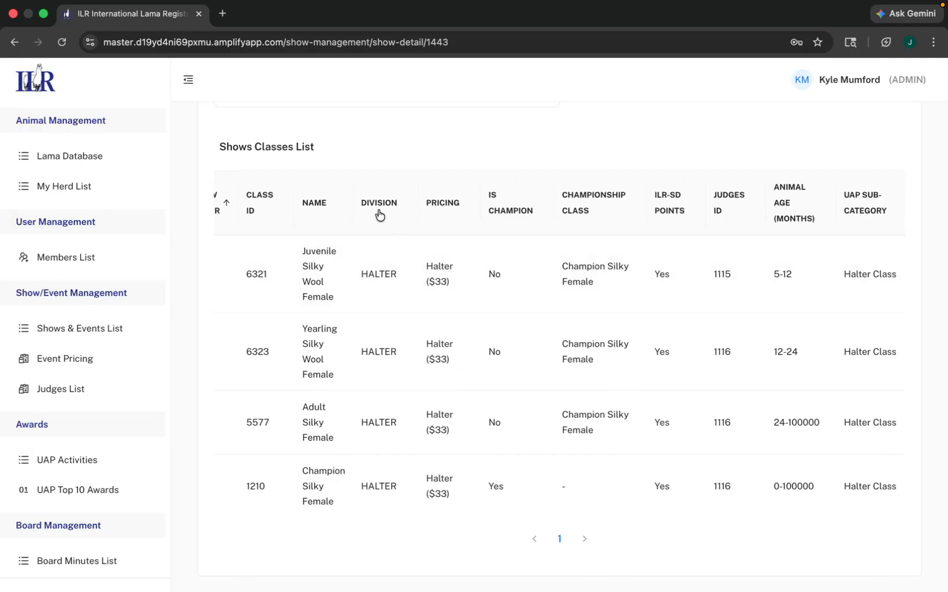
click(379, 215)
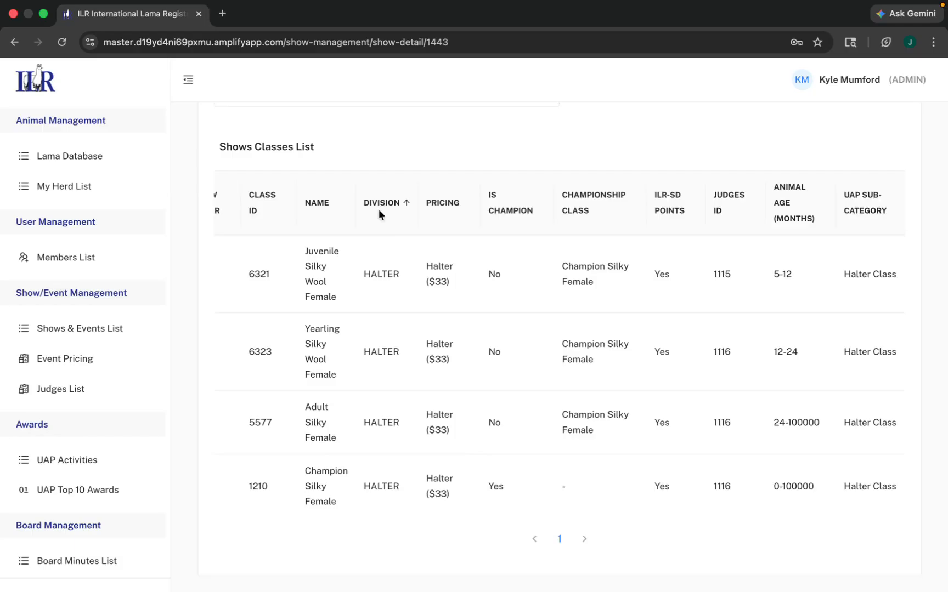
click(379, 210)
scroll(380, 206, right, 3)
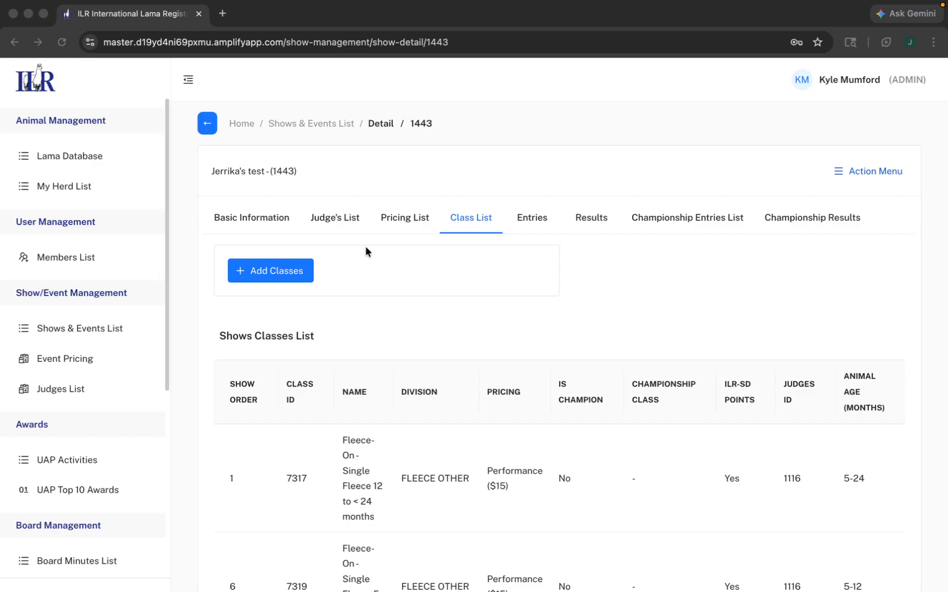
Step: Start a new animal entry for STARRFLOWER MVVR and enter it in class 6323, Yearling Silky Wool Female
click(532, 219)
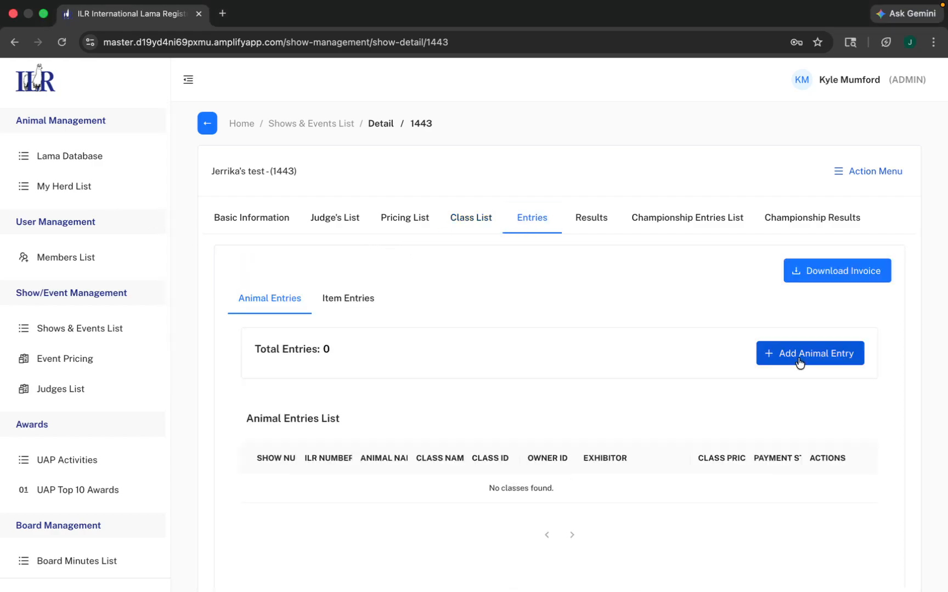
click(800, 355)
click(311, 201)
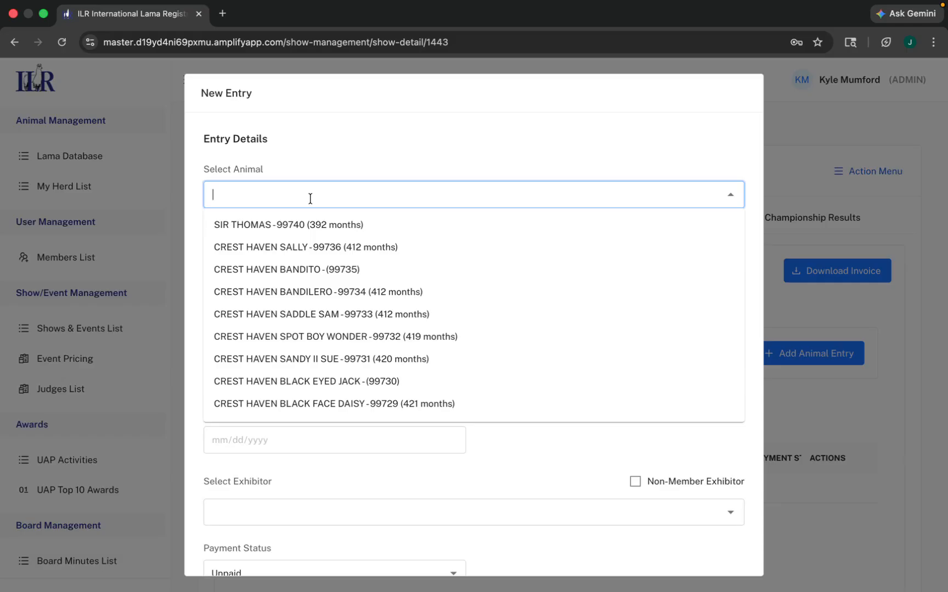
text(st)
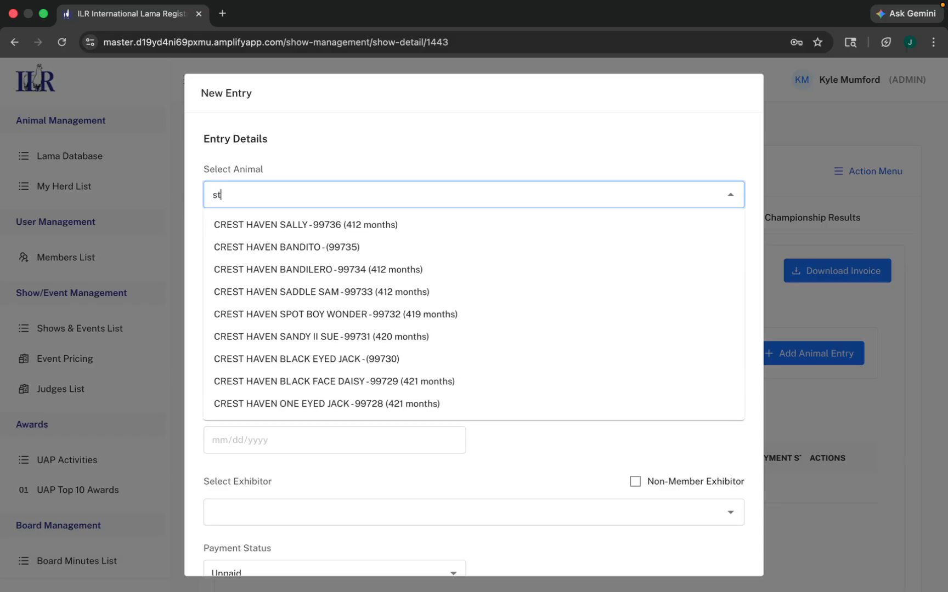
text(arrflower)
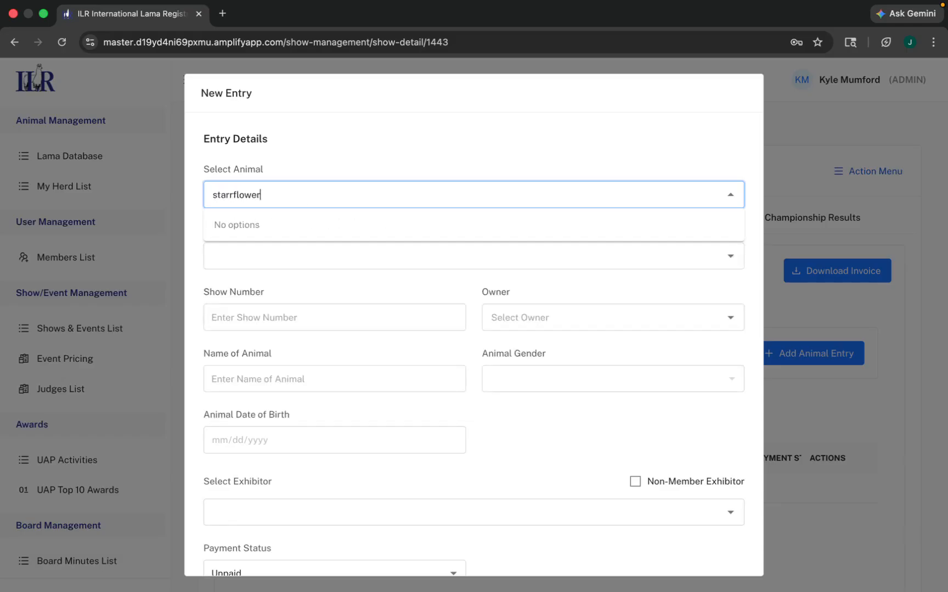
click(345, 224)
click(353, 247)
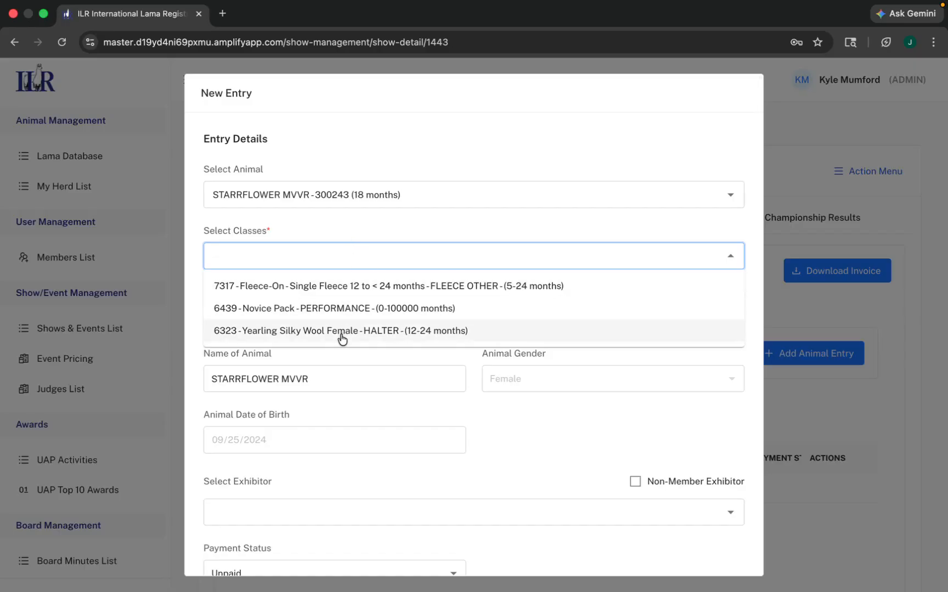
click(395, 338)
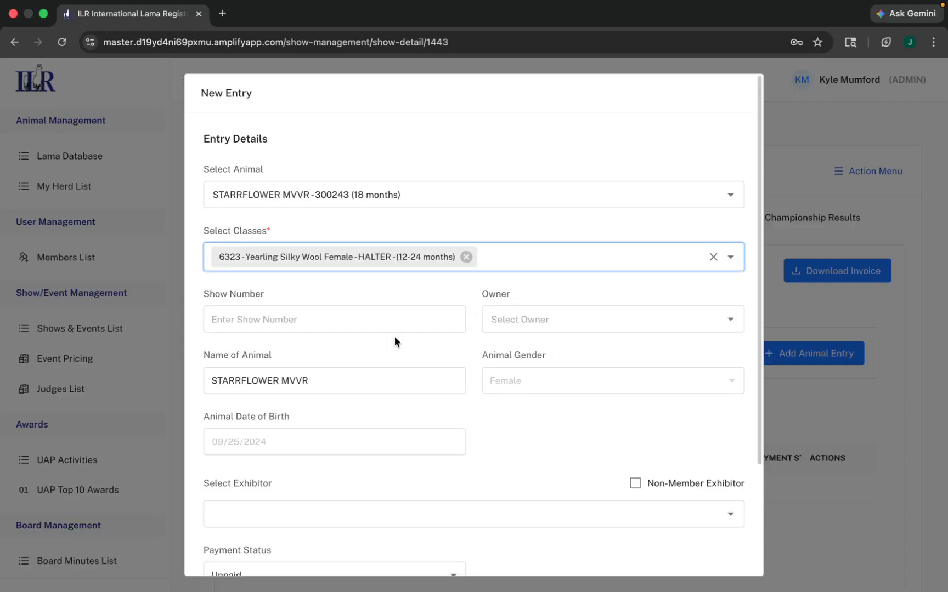
Step: Set the entry's show number to 100 and choose the signed-in admin as the owner
click(363, 316)
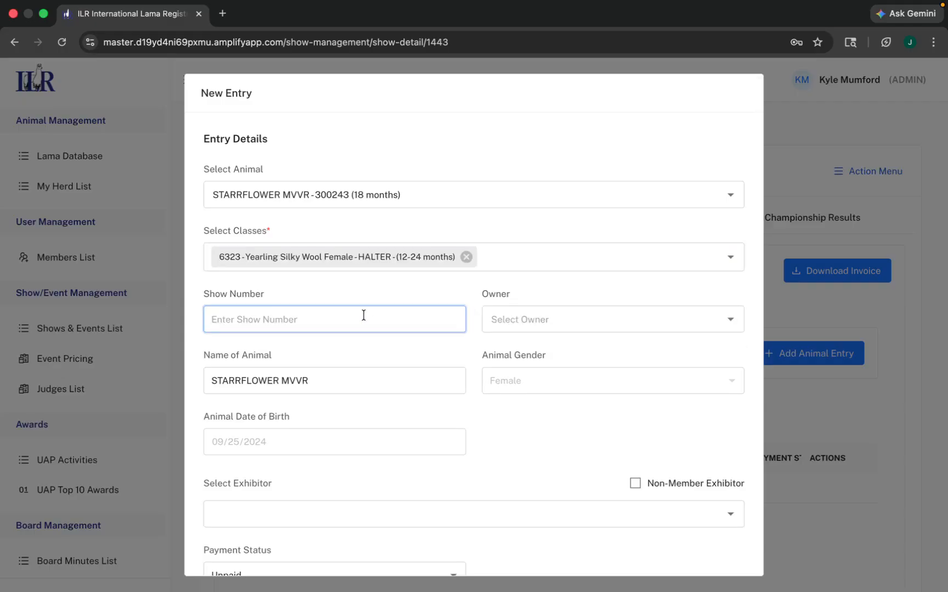
text(100)
click(586, 314)
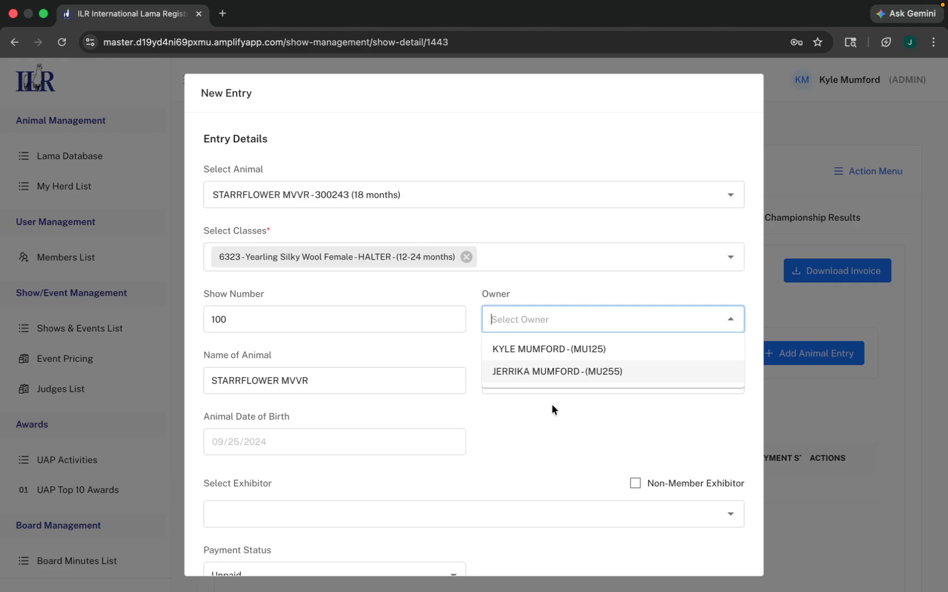
click(556, 346)
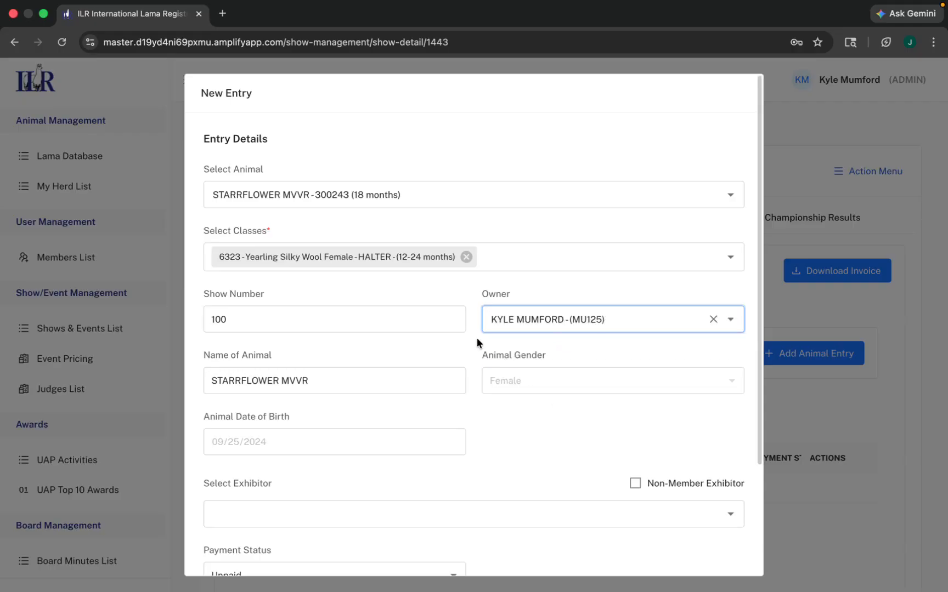
Step: Look up a member by first name as the entry's exhibitor, select them, and clear the selection
scroll(475, 331, down, 2)
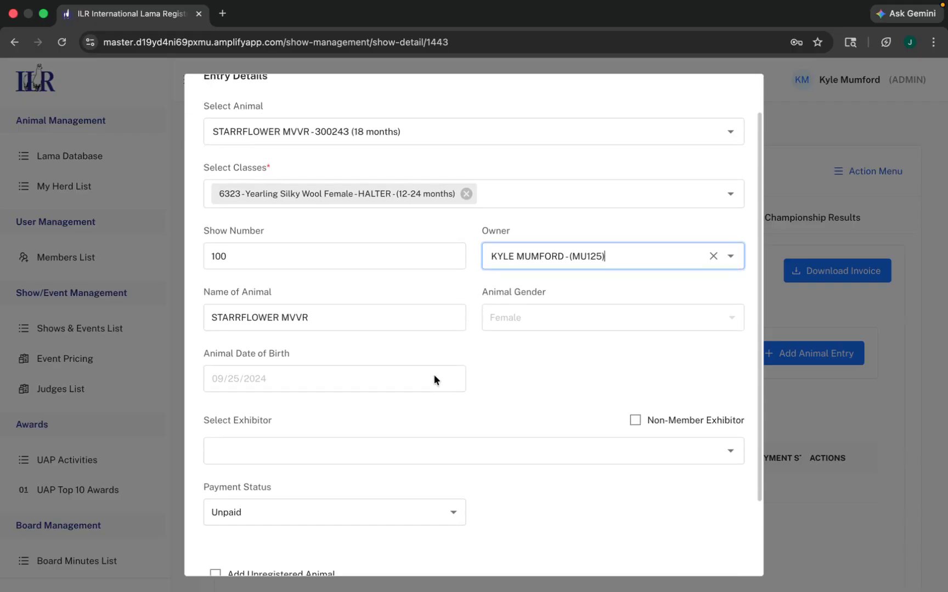
scroll(434, 379, down, 1)
click(432, 433)
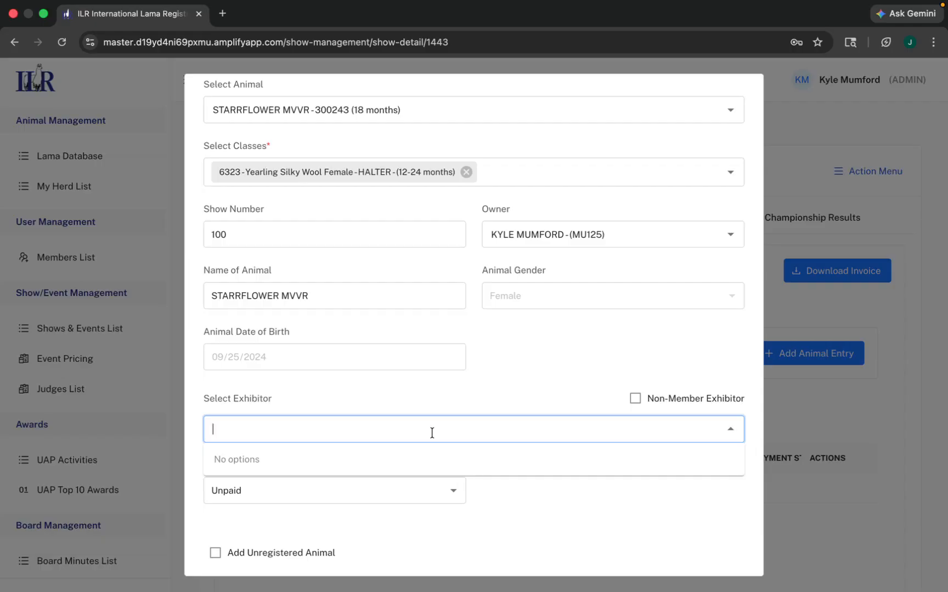
text(meggan)
click(404, 458)
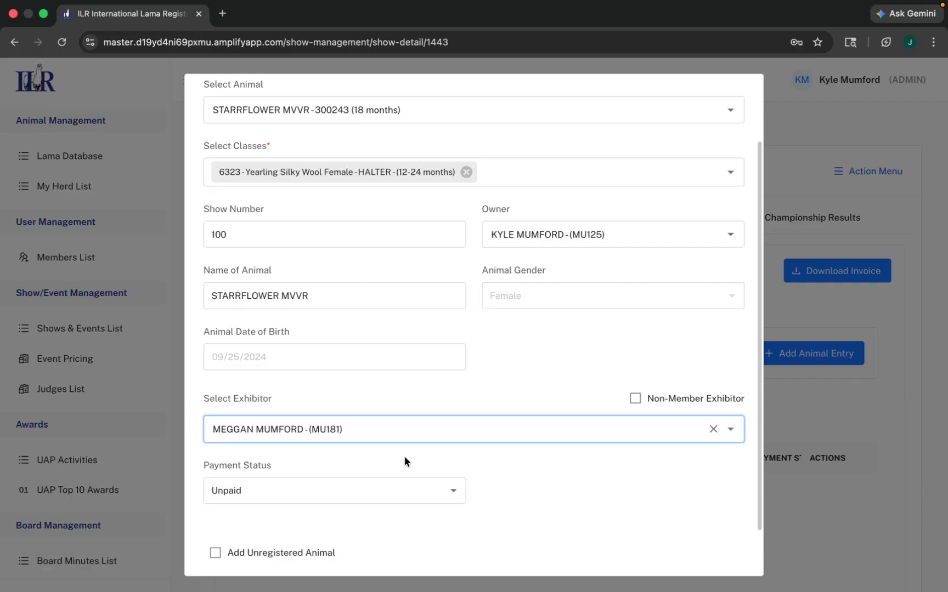
click(714, 430)
Step: Mark the exhibitor as a non-member, look over the exhibitor detail fields, and unmark it again
click(637, 400)
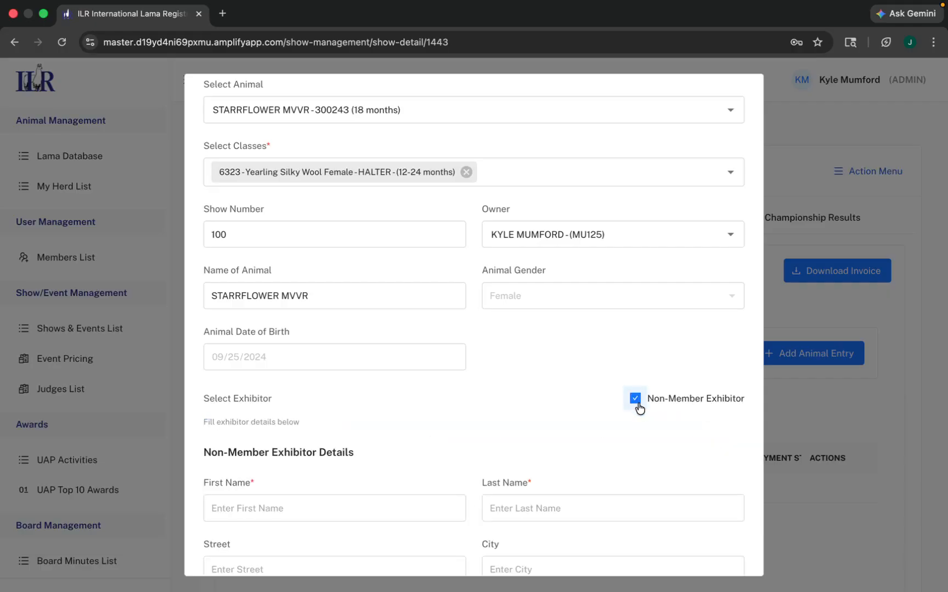
scroll(639, 407, down, 6)
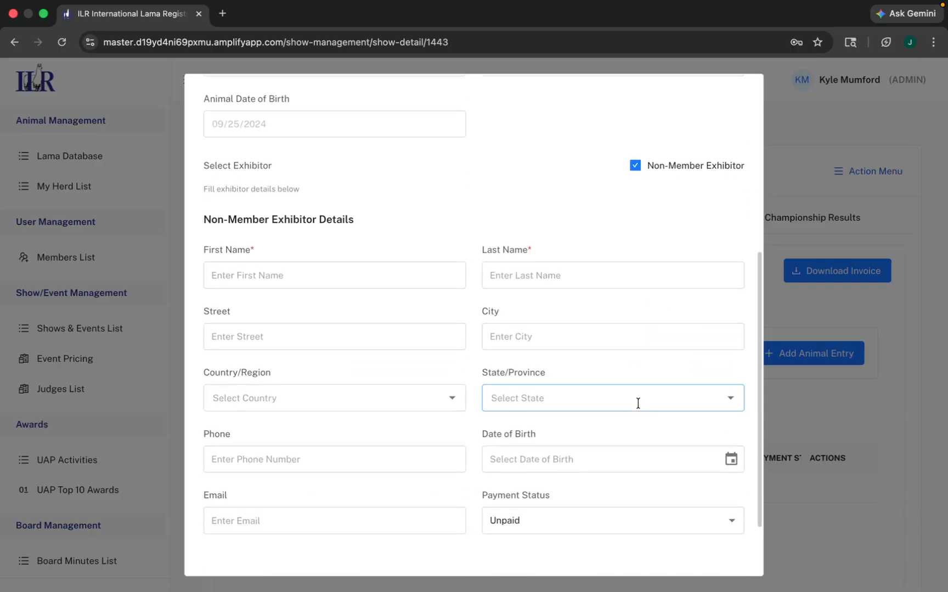
scroll(631, 411, up, 6)
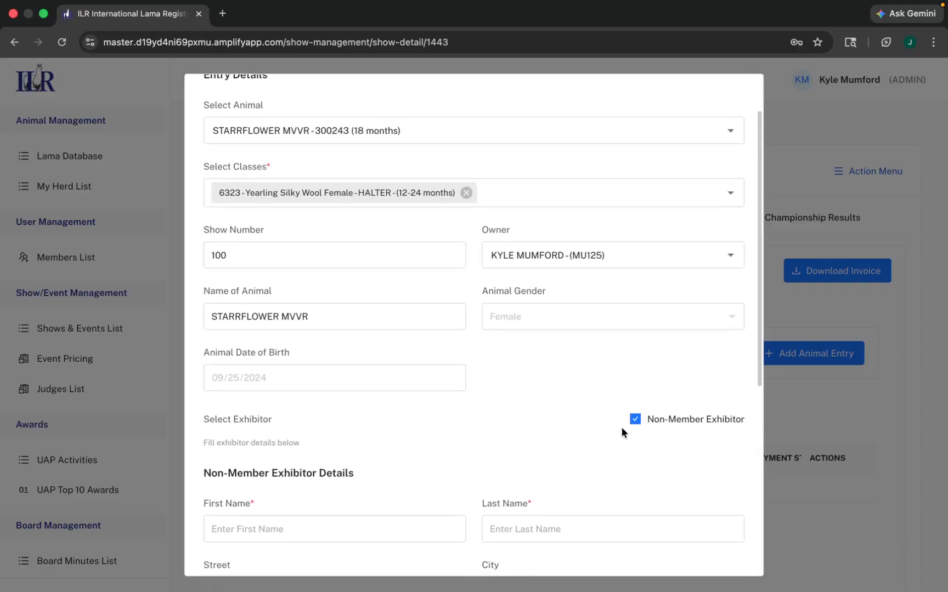
click(634, 421)
Step: Add class 6439, Novice Pack, to STARRFLOWER MVVR's selected classes
scroll(629, 425, up, 2)
click(527, 246)
click(531, 258)
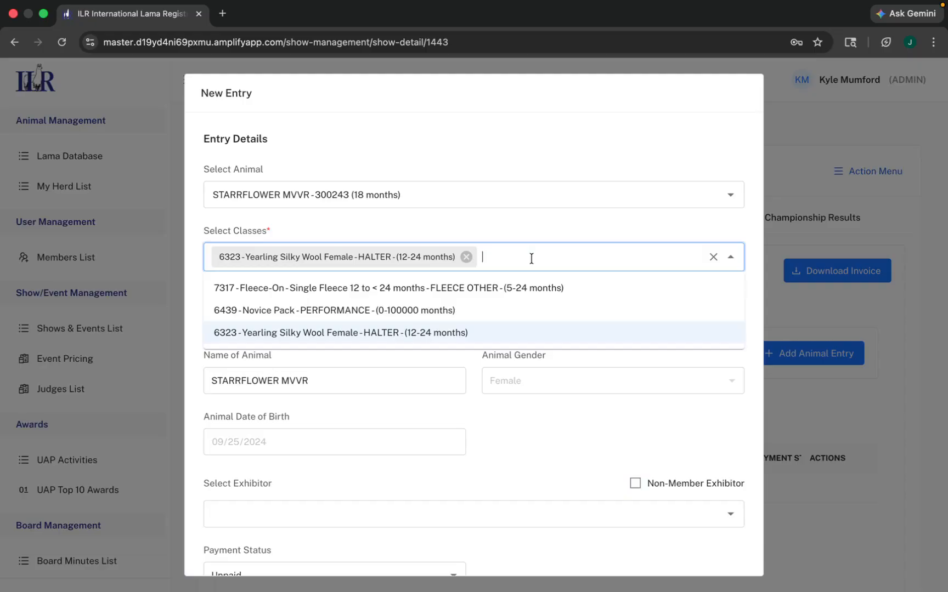
text(novice)
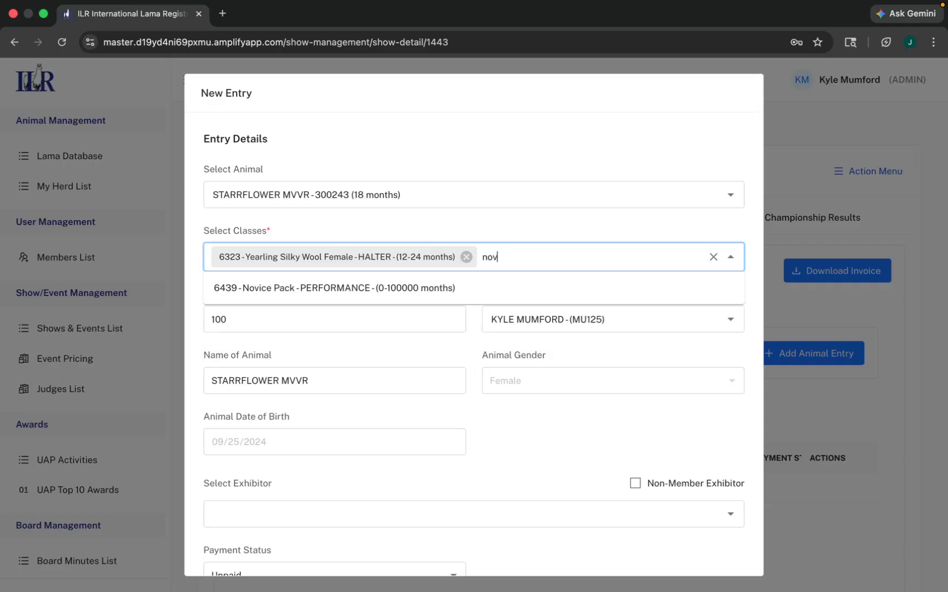
click(518, 288)
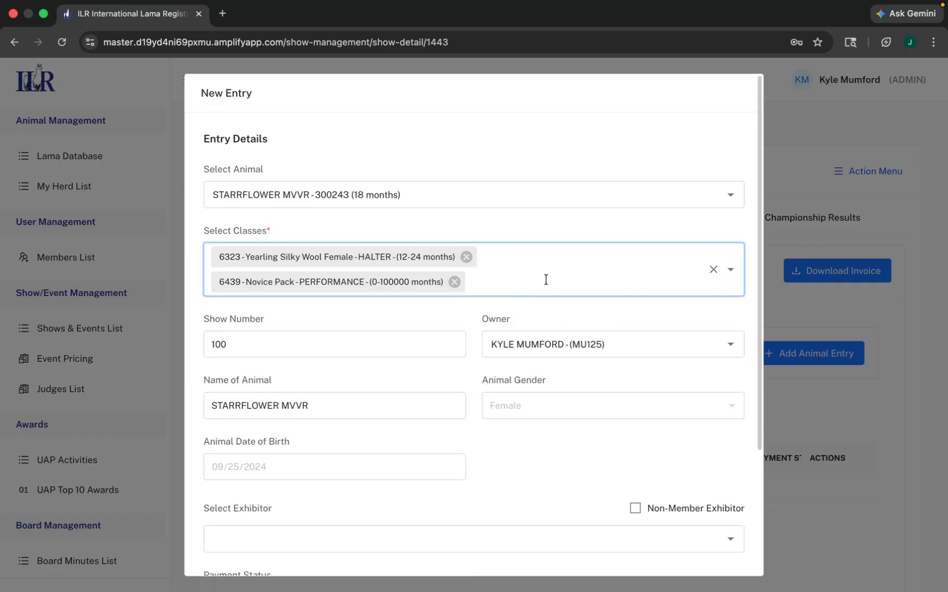
Step: Complete STARRFLOWER MVVR's entry with class 7317, Fleece-On Single Fleece, and an exhibitor found by member code, and save it
click(588, 272)
click(557, 312)
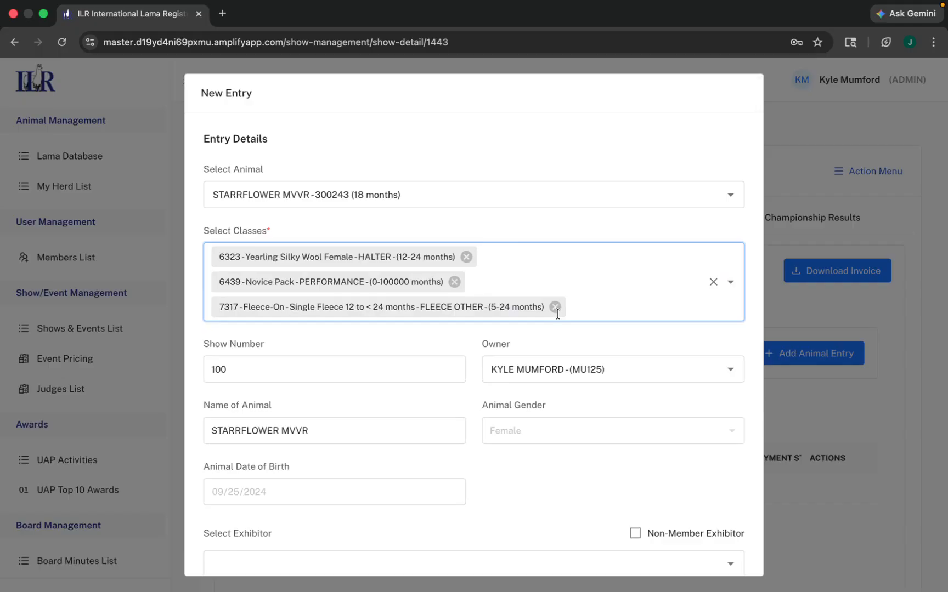
scroll(558, 314, down, 5)
click(396, 434)
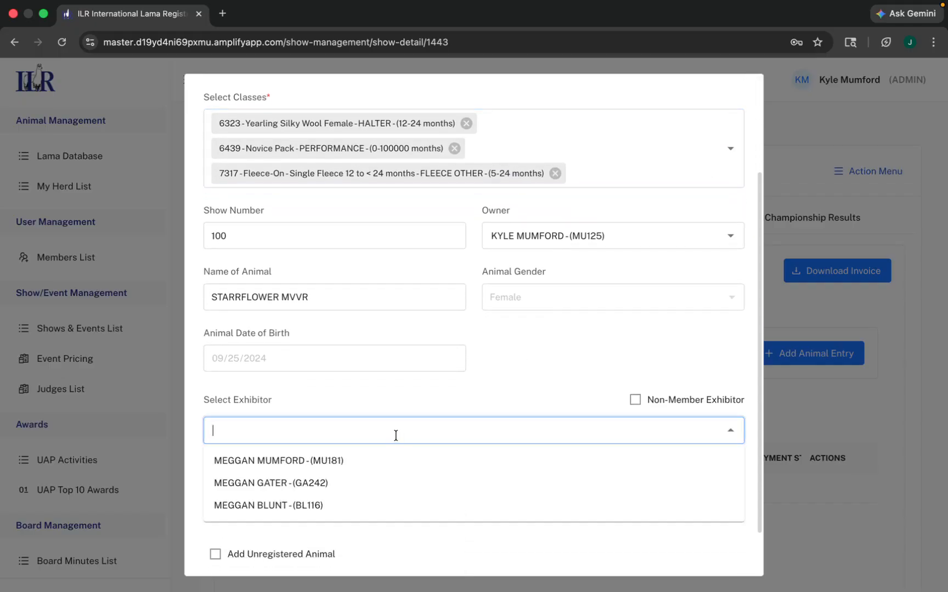
text(mu255)
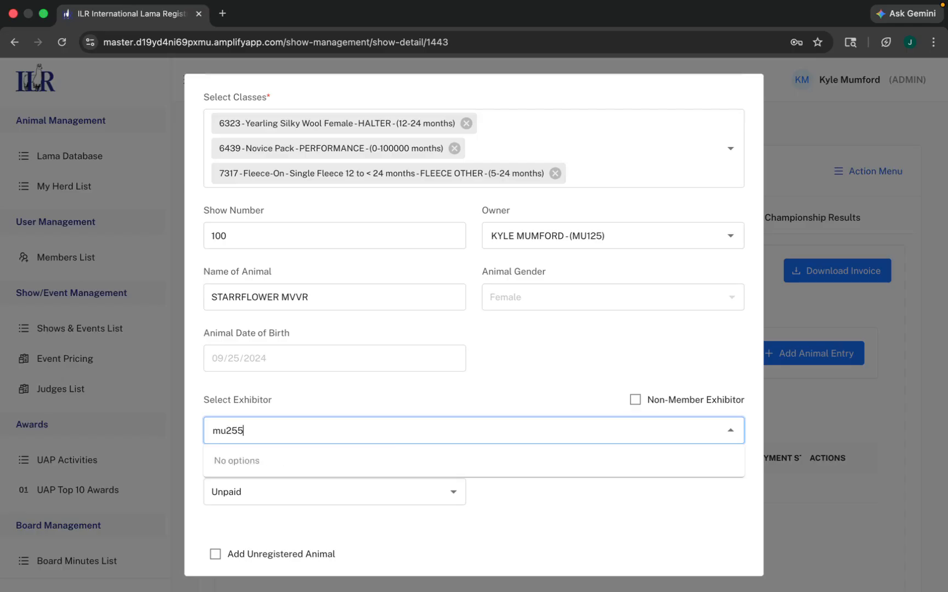
click(402, 466)
scroll(573, 447, down, 2)
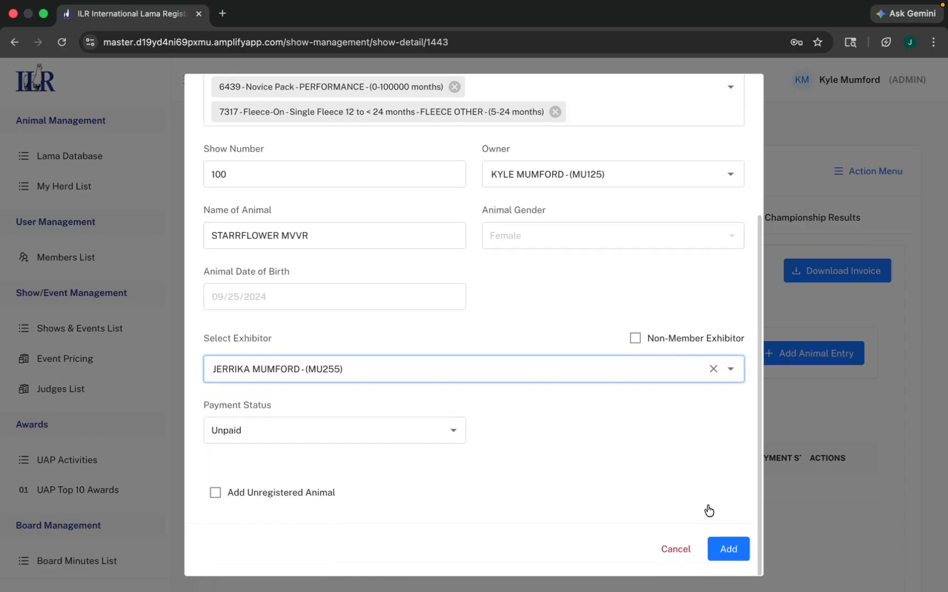
click(727, 550)
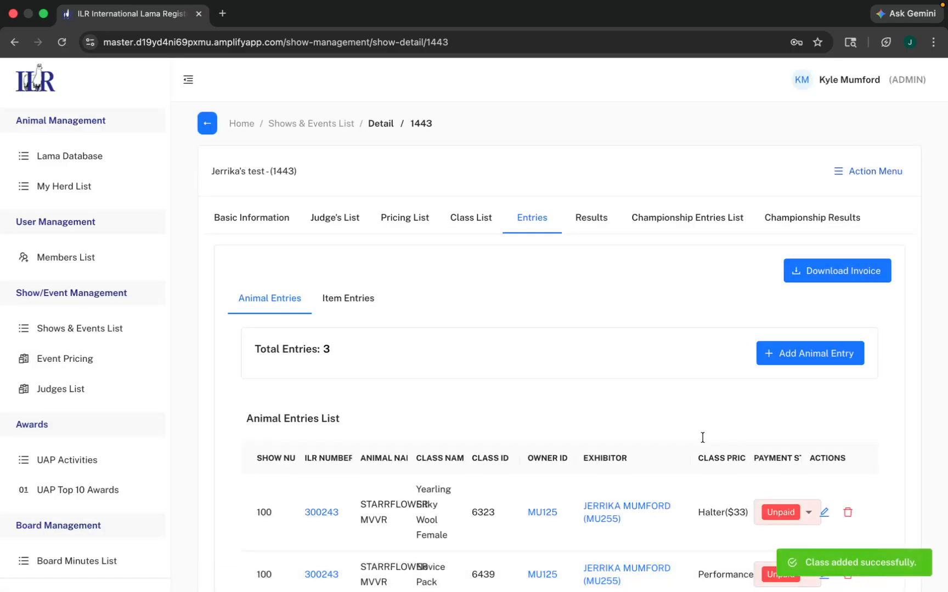
Step: Open the class 6323 animal entry for editing, look over its details, and close it without saving
scroll(699, 419, down, 5)
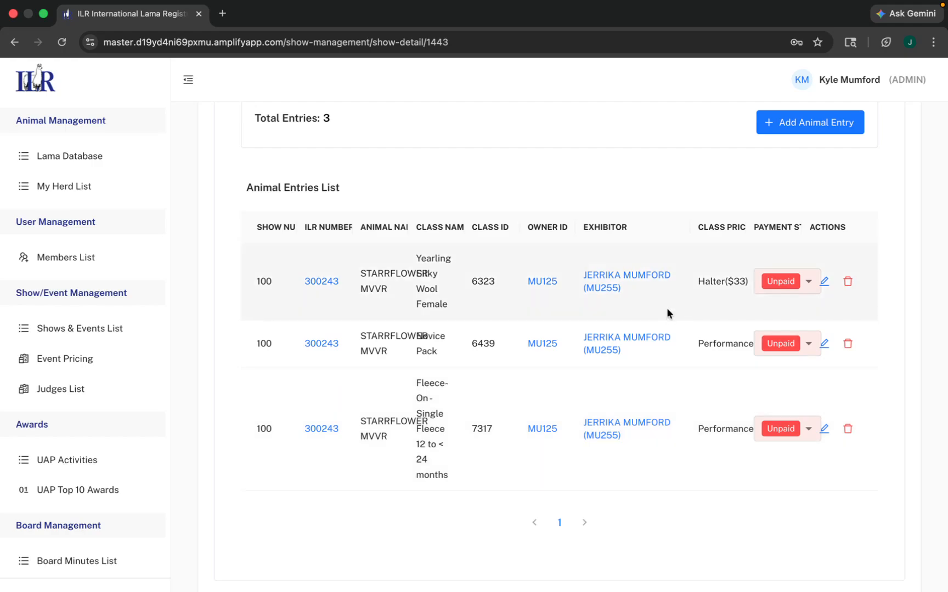
click(829, 283)
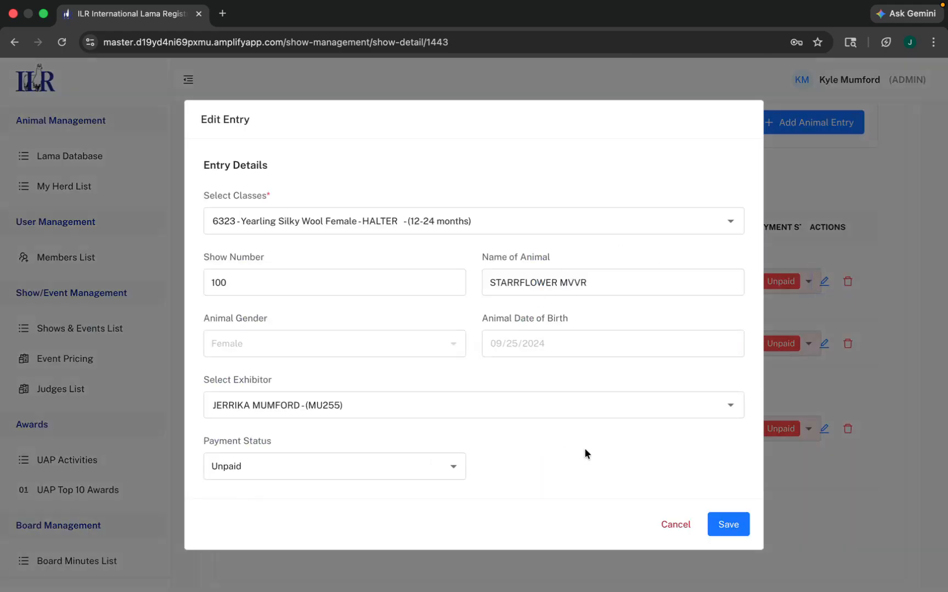
click(680, 525)
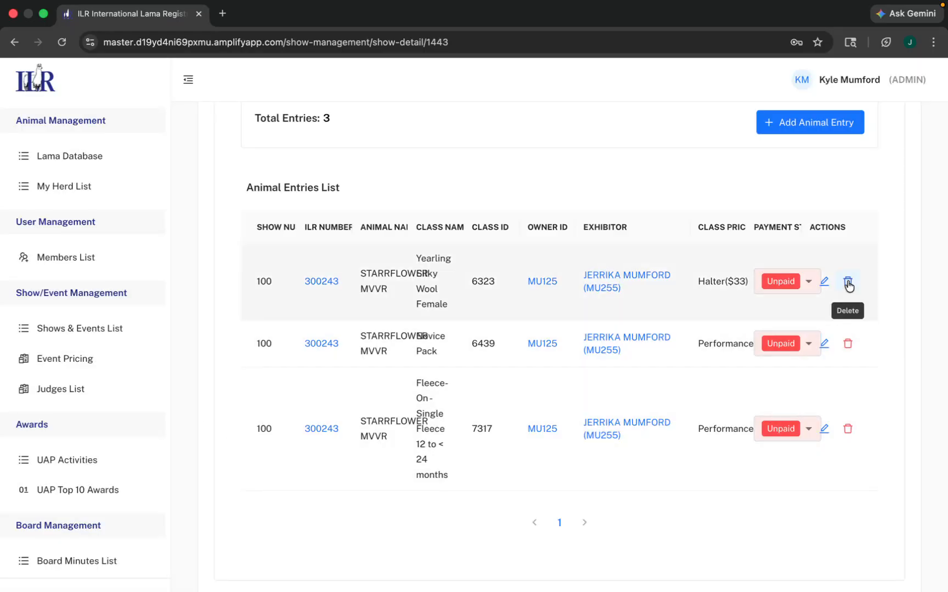
Step: Add an unpaid item entry for Stall fees with quantity 1, using the owner found by member code
scroll(844, 285, up, 3)
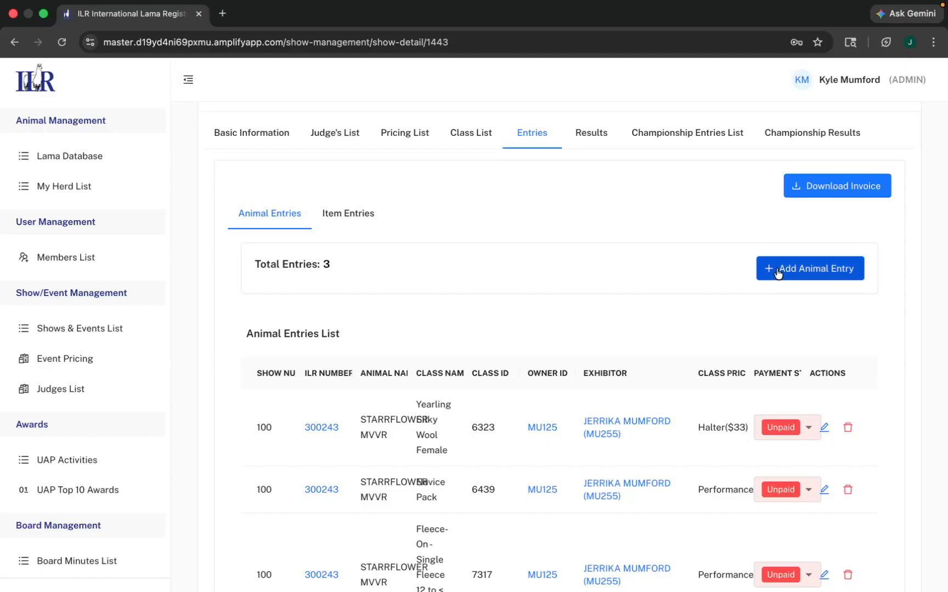
click(351, 213)
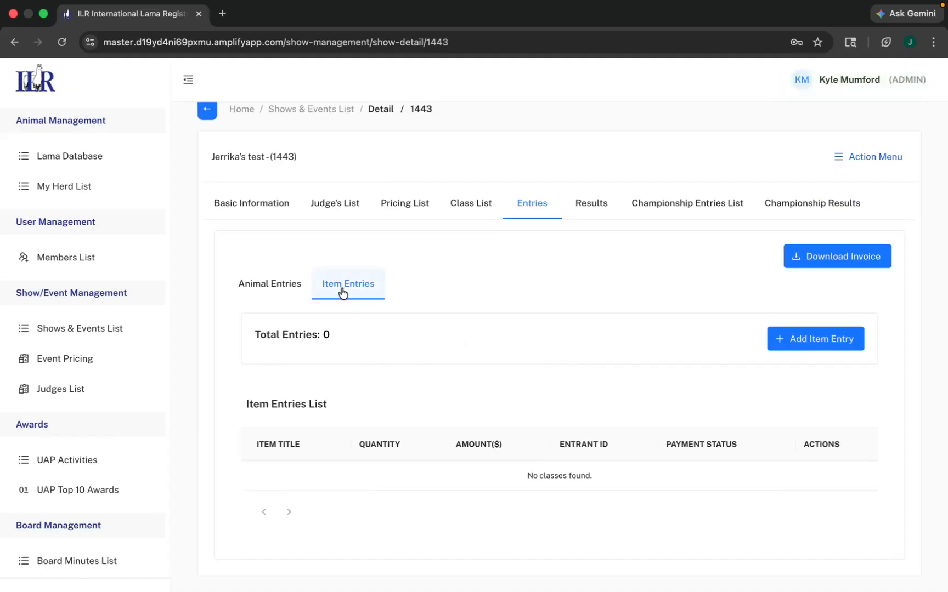
click(804, 342)
click(313, 307)
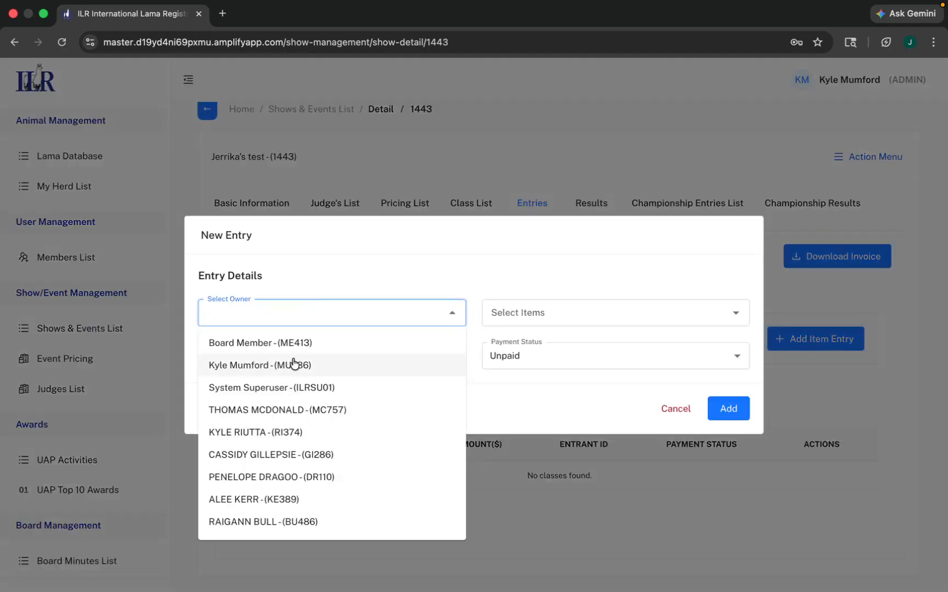
text(mu125)
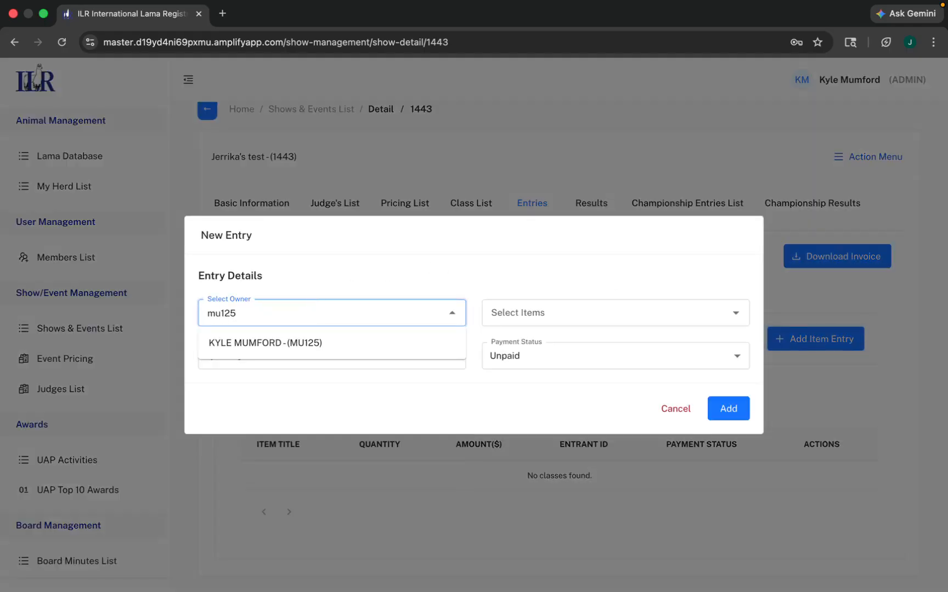
click(317, 340)
click(567, 304)
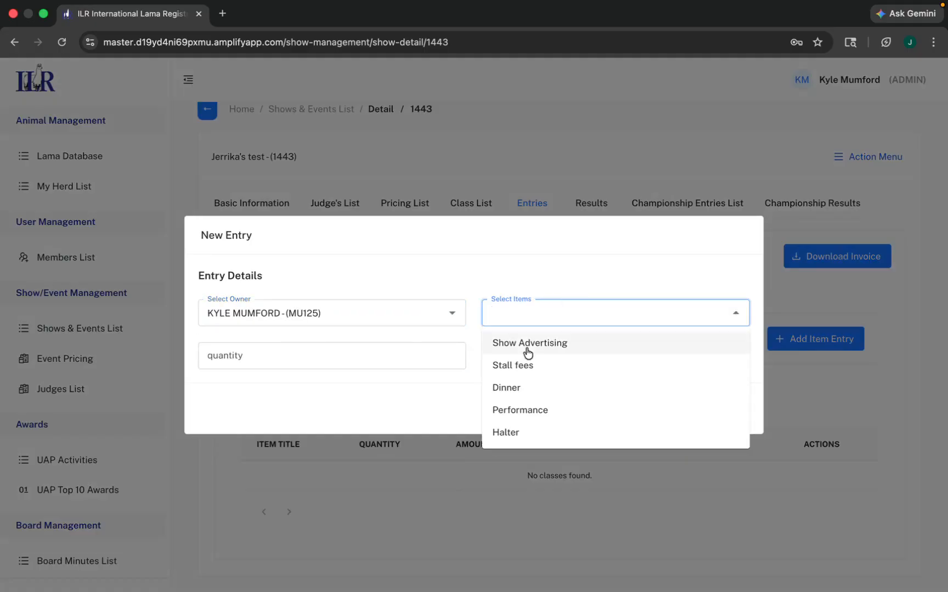
click(523, 365)
click(353, 362)
text(1)
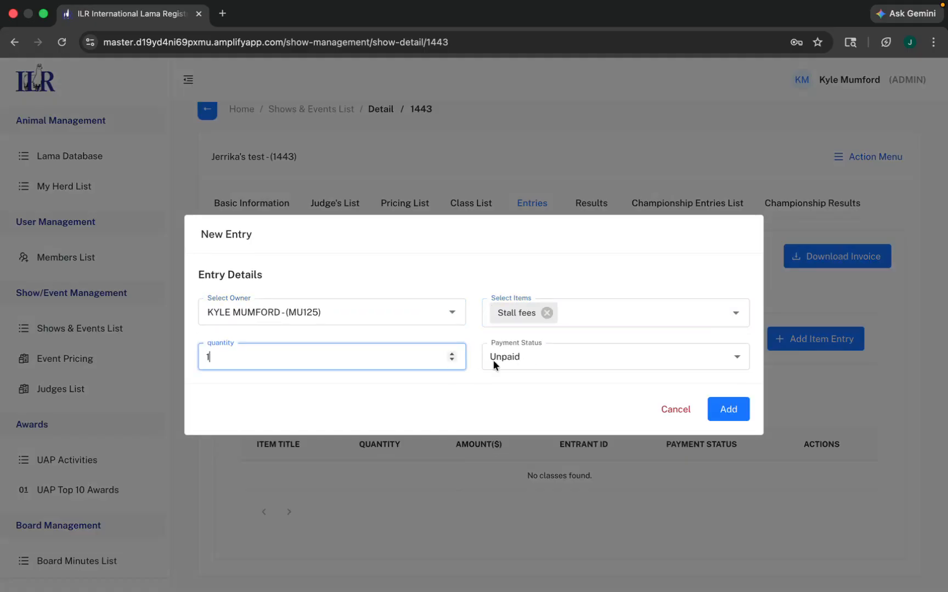
click(744, 418)
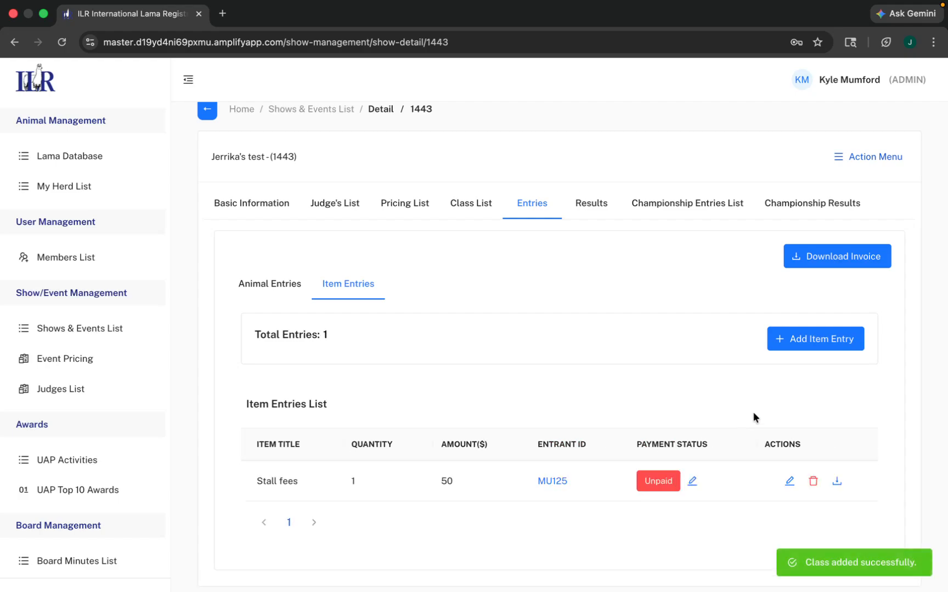
Step: Add a second unpaid item entry for Show Advertising with quantity 1, choosing the second listed member as owner
click(821, 339)
click(343, 310)
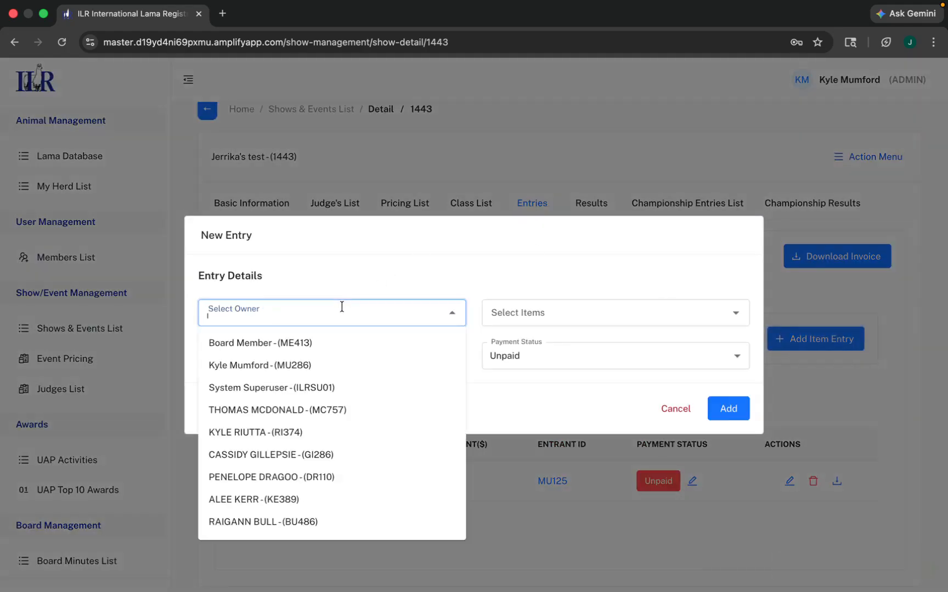
click(295, 365)
click(540, 314)
click(548, 345)
click(322, 353)
text(1)
click(724, 409)
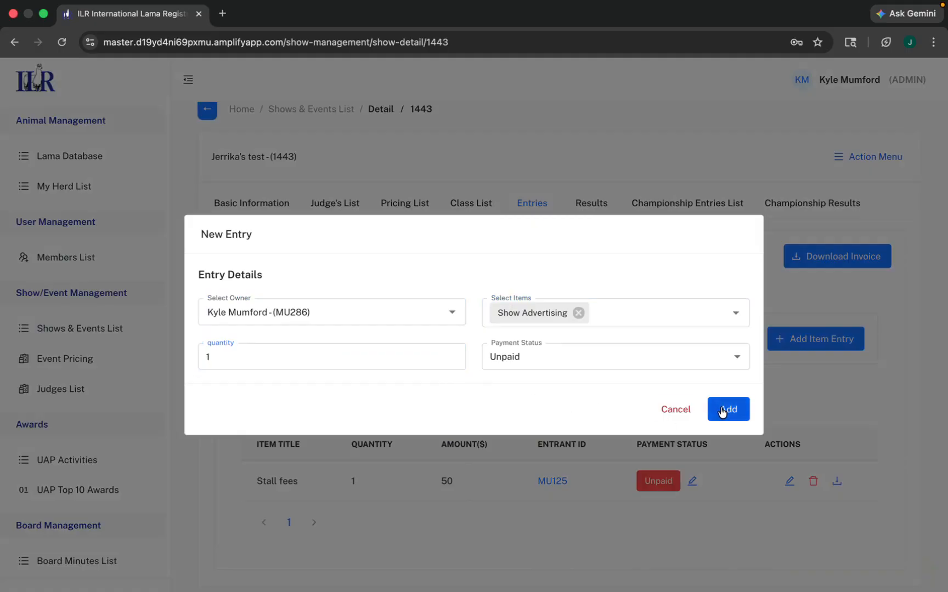
scroll(721, 407, down, 2)
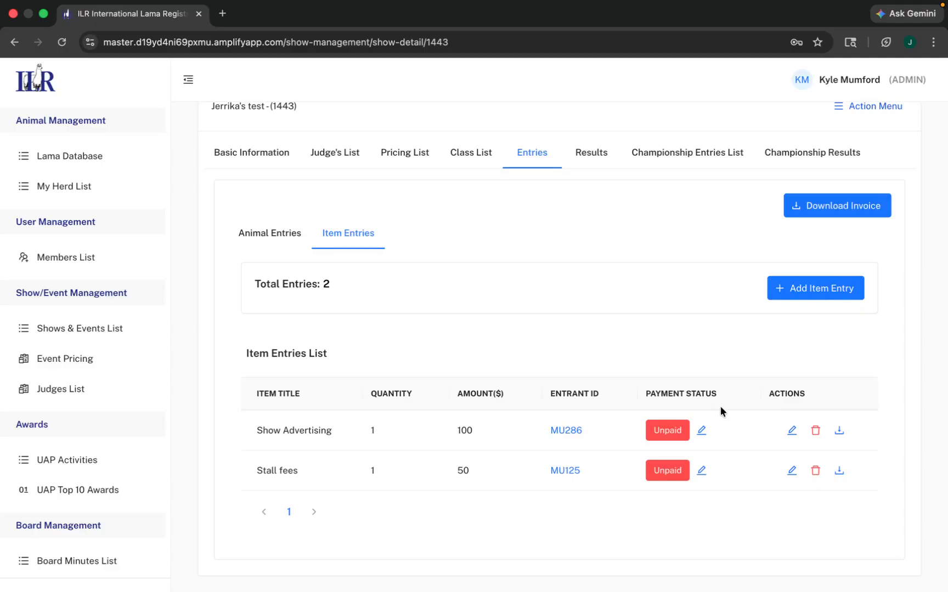
Step: Open the invoice for all entries, review each owner's animal and item charges, and close it
scroll(720, 406, up, 3)
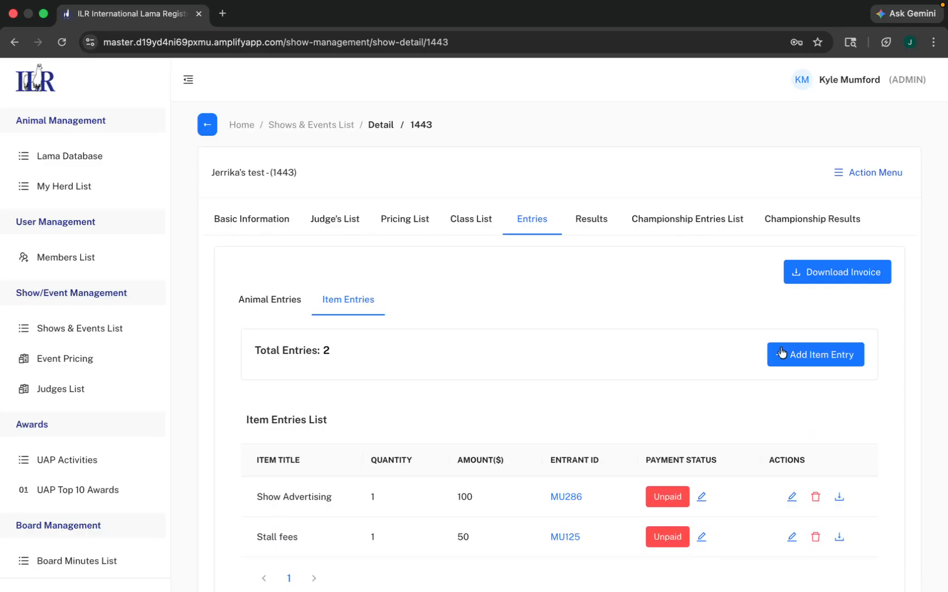
click(825, 272)
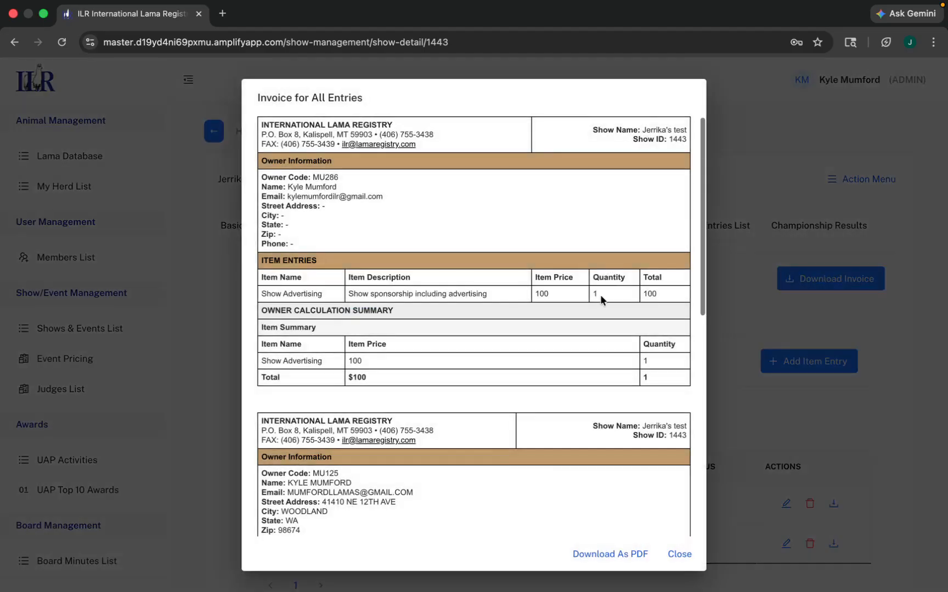
scroll(601, 298, down, 3)
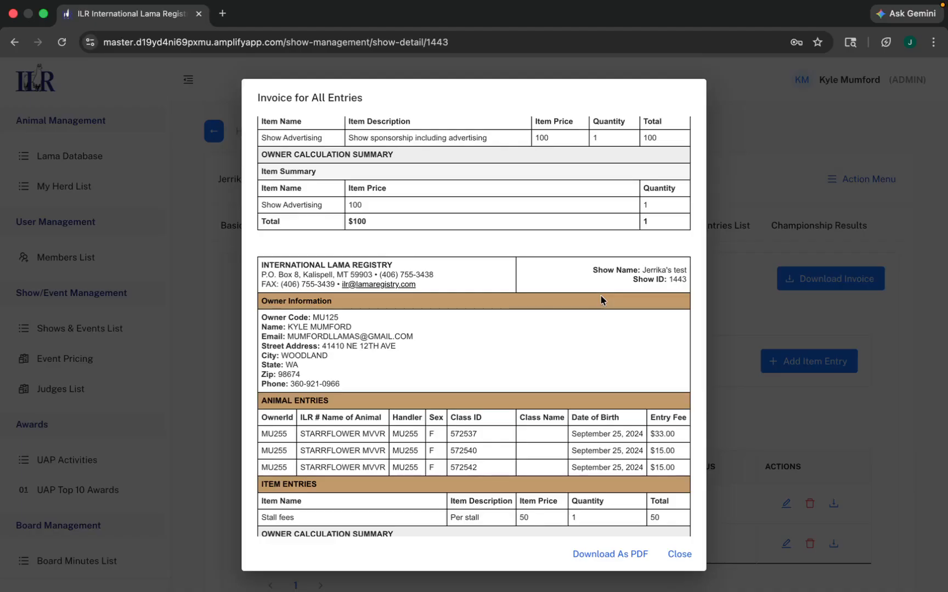
scroll(600, 296, down, 3)
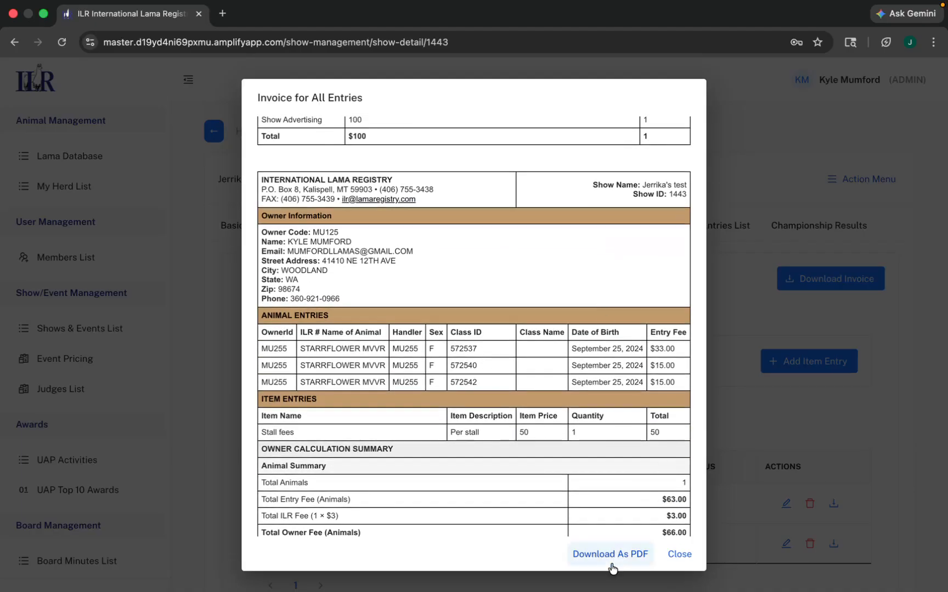
click(679, 554)
Step: Download the show program from the show's results and open 1443_results.csv in Numbers
click(585, 221)
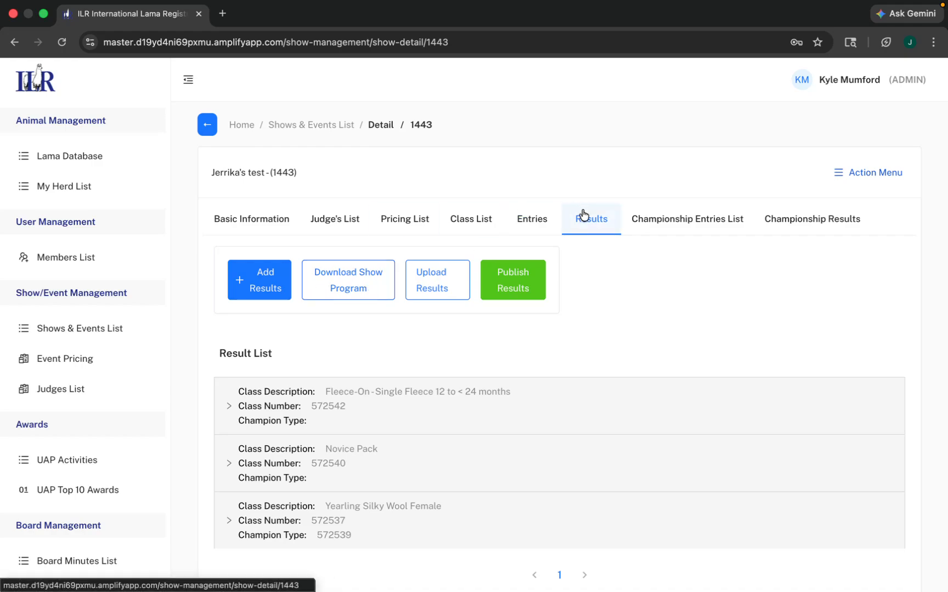
click(351, 282)
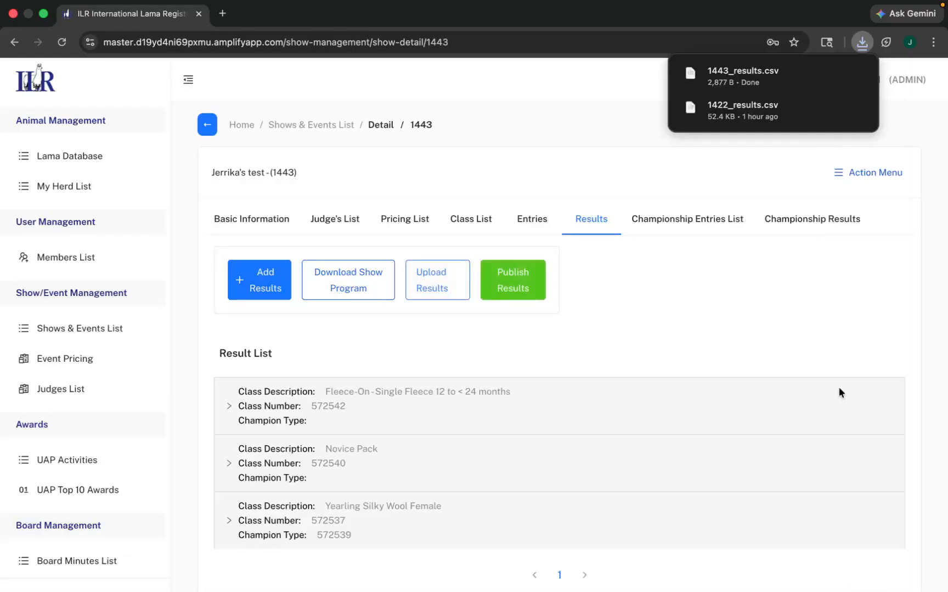
click(740, 75)
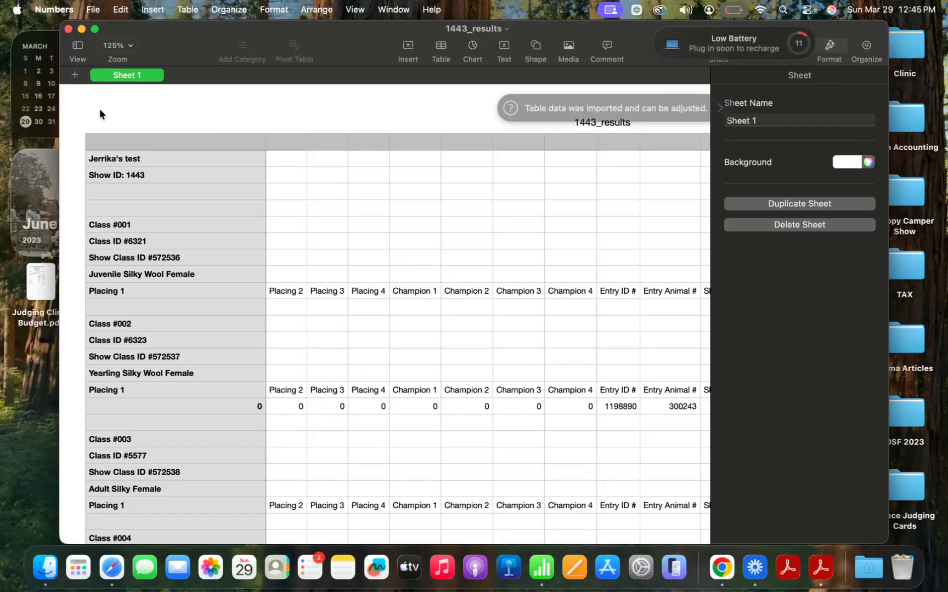
Step: Enlarge the spreadsheet, examine its class, placing, champion and entry data, and switch back to the show's results in the browser
click(95, 29)
scroll(286, 213, right, 5)
scroll(286, 213, right, 10)
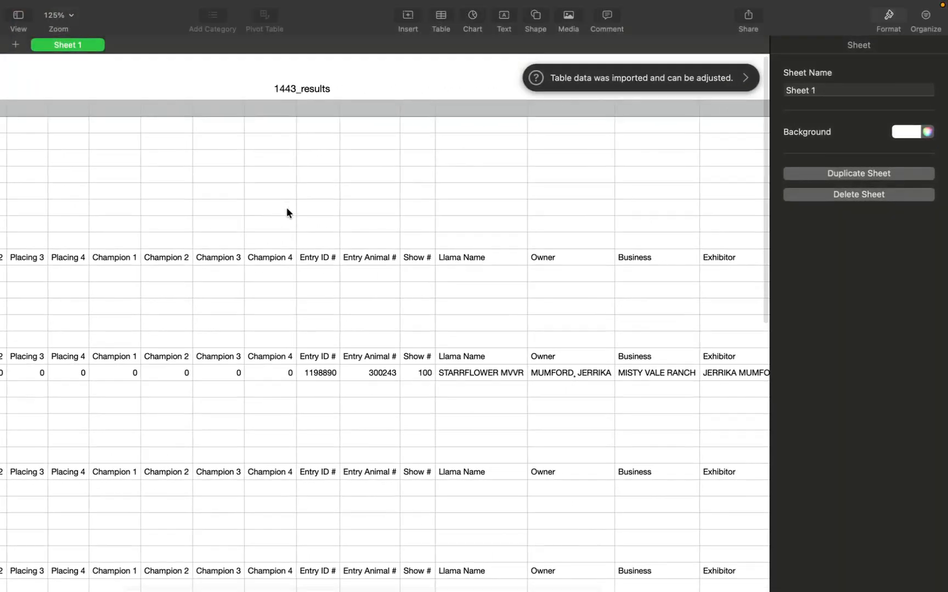
scroll(183, 380, left, 10)
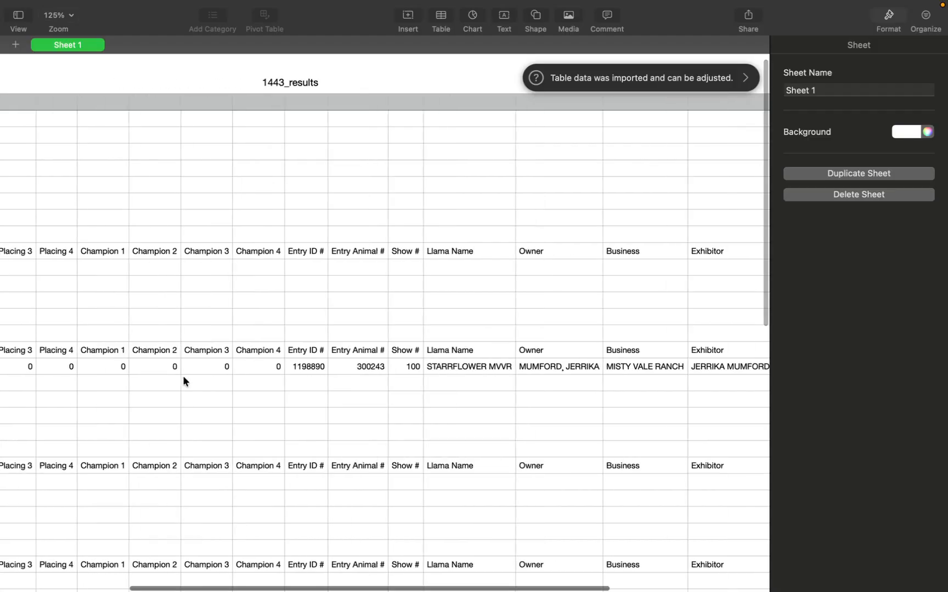
scroll(184, 380, down, 15)
scroll(184, 380, up, 4)
key(ctrl+Left)
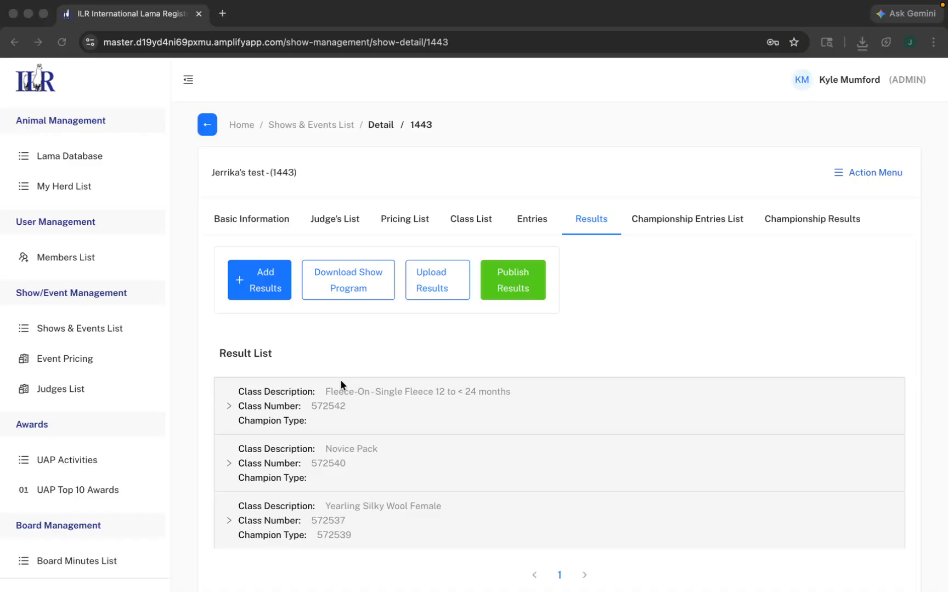
Step: Add a result for Yearling Silky Wool Female giving STARRFLOWER MVVR Placement 1 and Placement-2 of 2
click(247, 279)
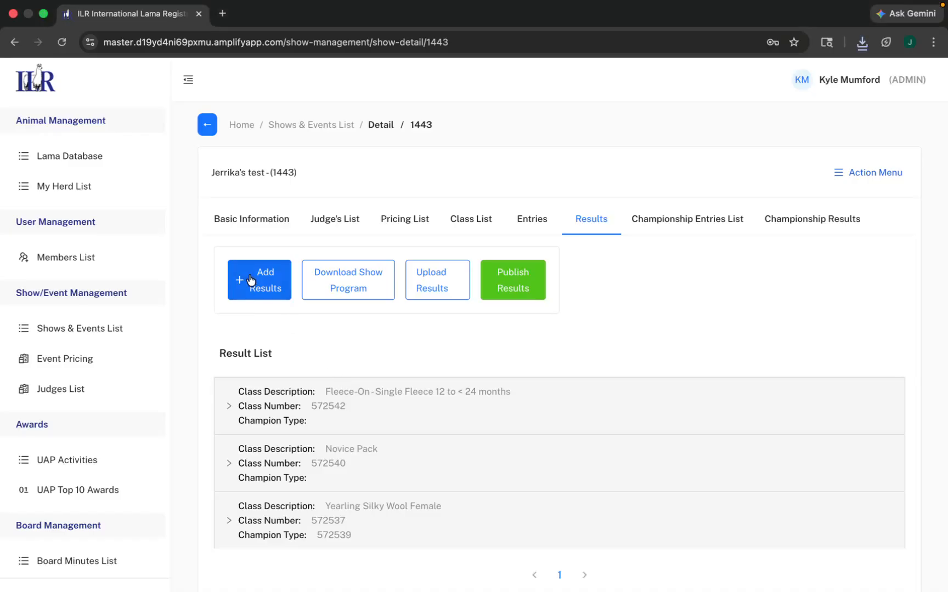
click(247, 280)
click(262, 327)
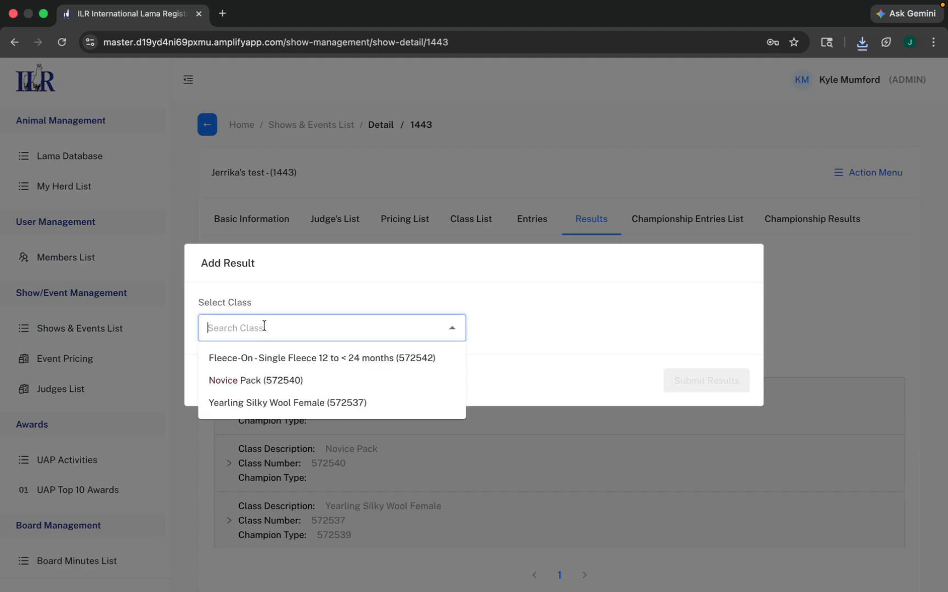
click(273, 402)
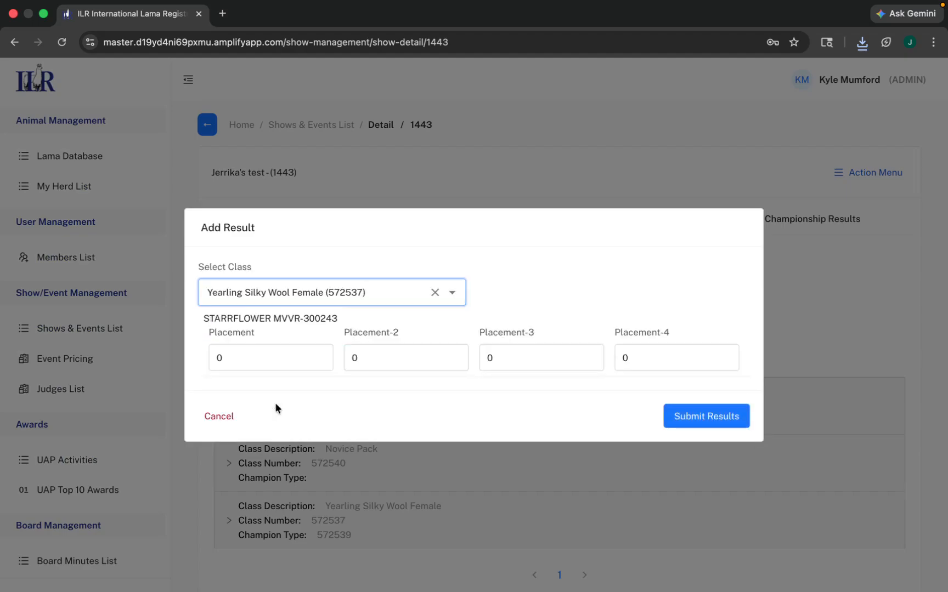
click(257, 365)
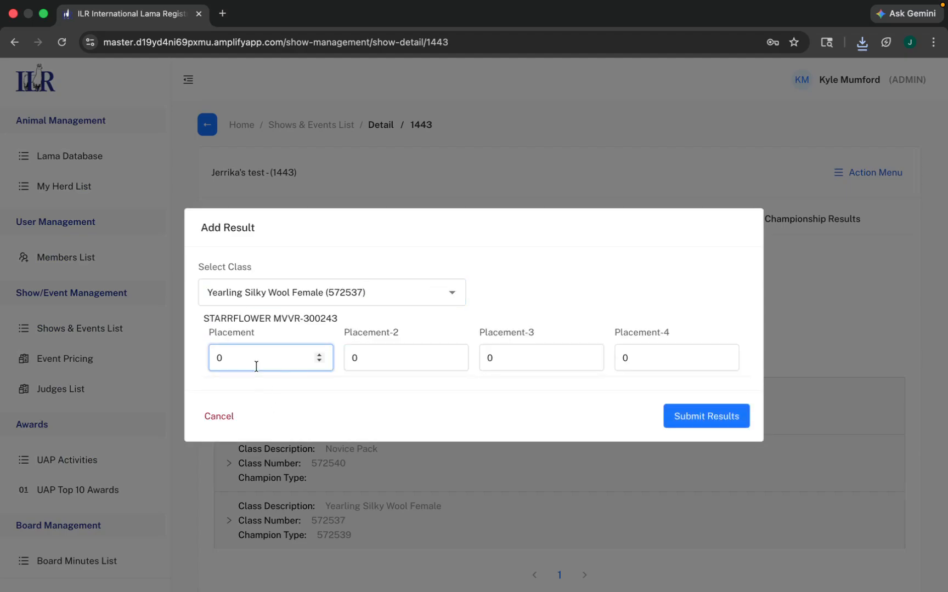
key(BackSpace)
text(1)
key(Tab)
text(2)
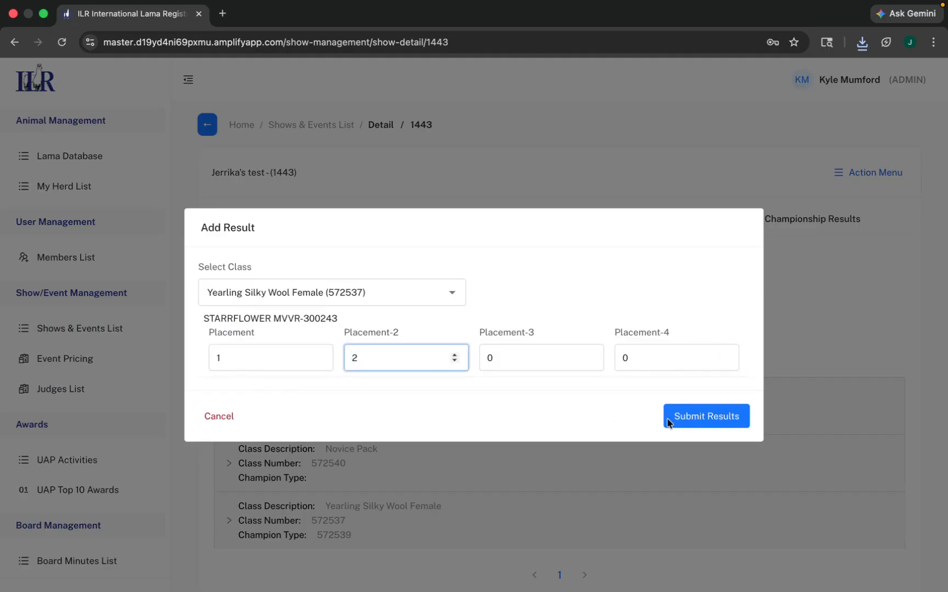
click(698, 420)
Step: Expand the Yearling Silky Wool Female class in the result list and check its placements and points
scroll(493, 444, down, 2)
click(471, 479)
scroll(471, 478, down, 1)
mouse_move(674, 587)
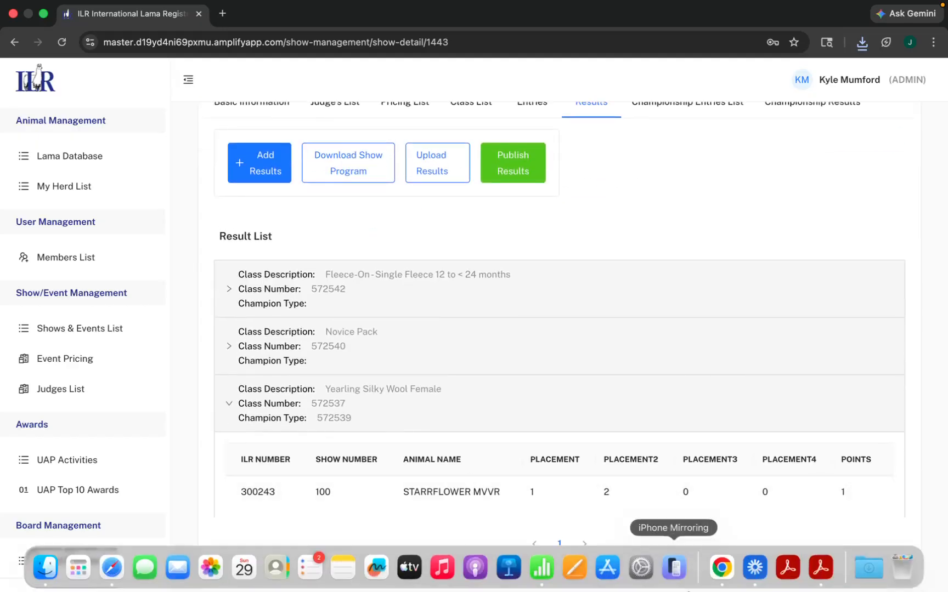
scroll(598, 493, up, 2)
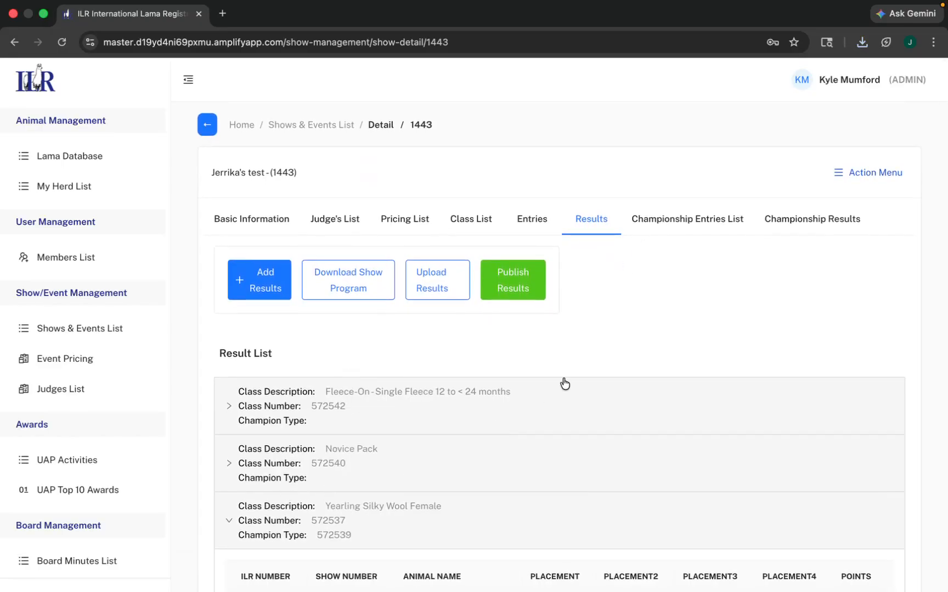
Step: Add a championship result for Champion Silky Female (572539), giving STARRFLOWER MVVR Placement 1, and submit it
click(799, 217)
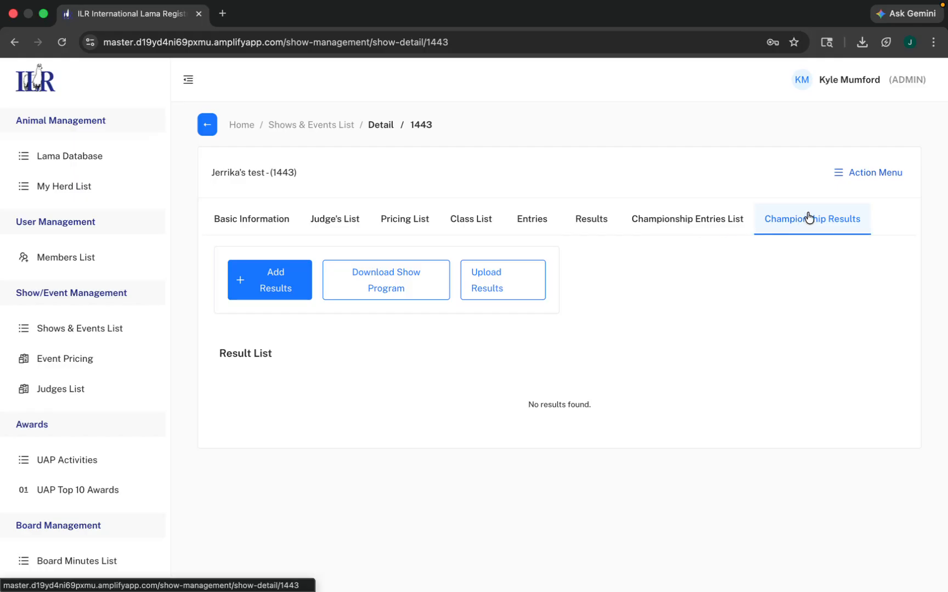
click(287, 282)
click(295, 328)
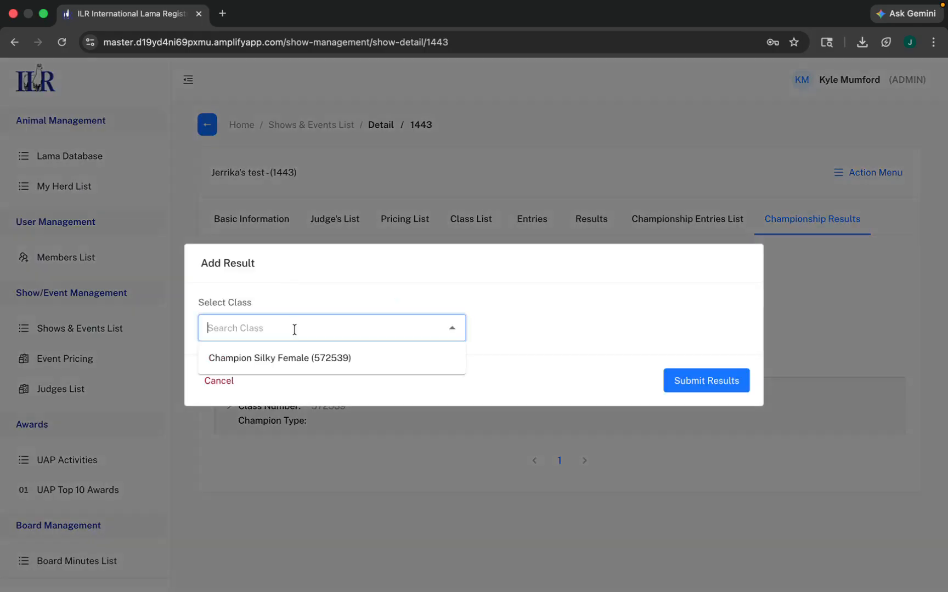
click(301, 363)
click(289, 353)
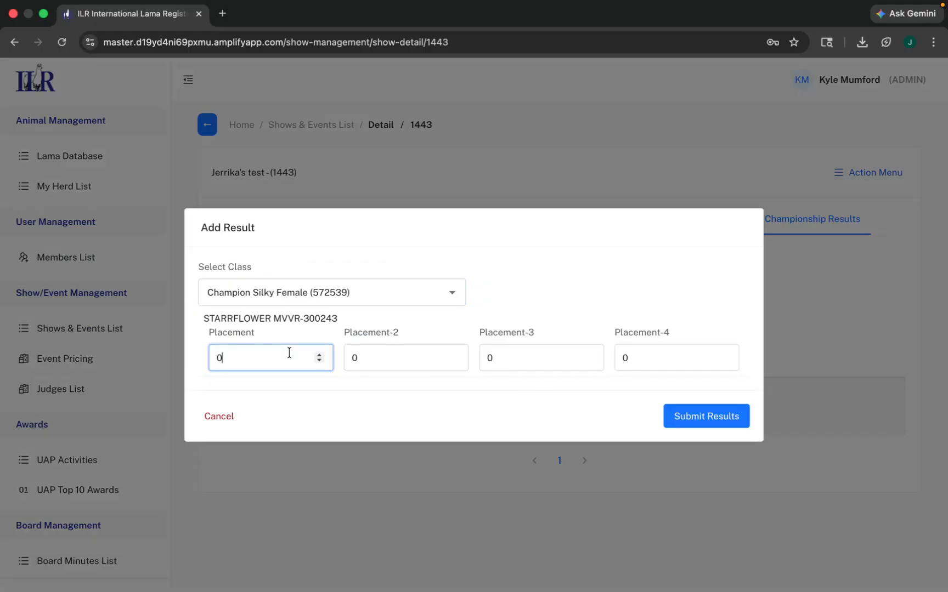
double_click(216, 356)
text(1)
click(406, 358)
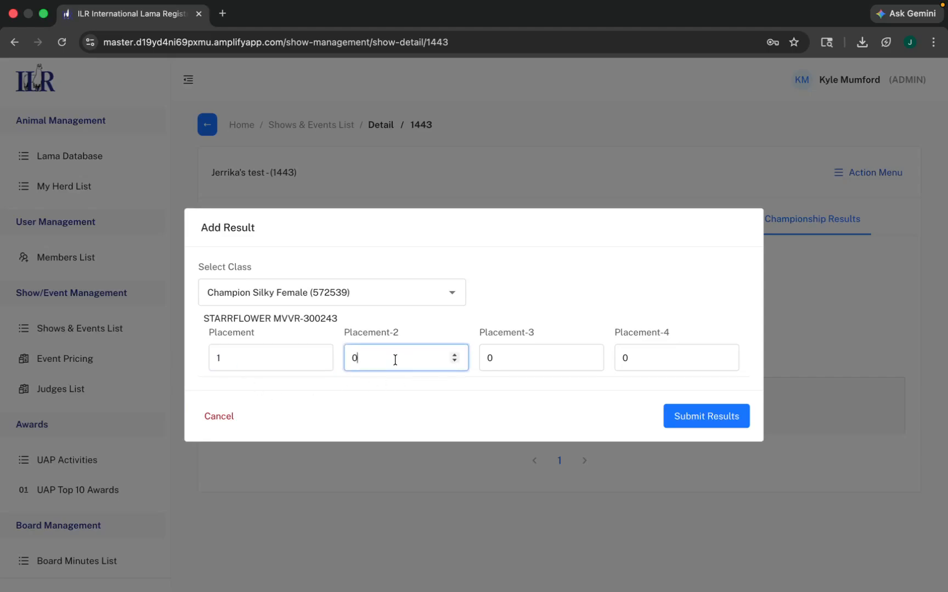
click(727, 428)
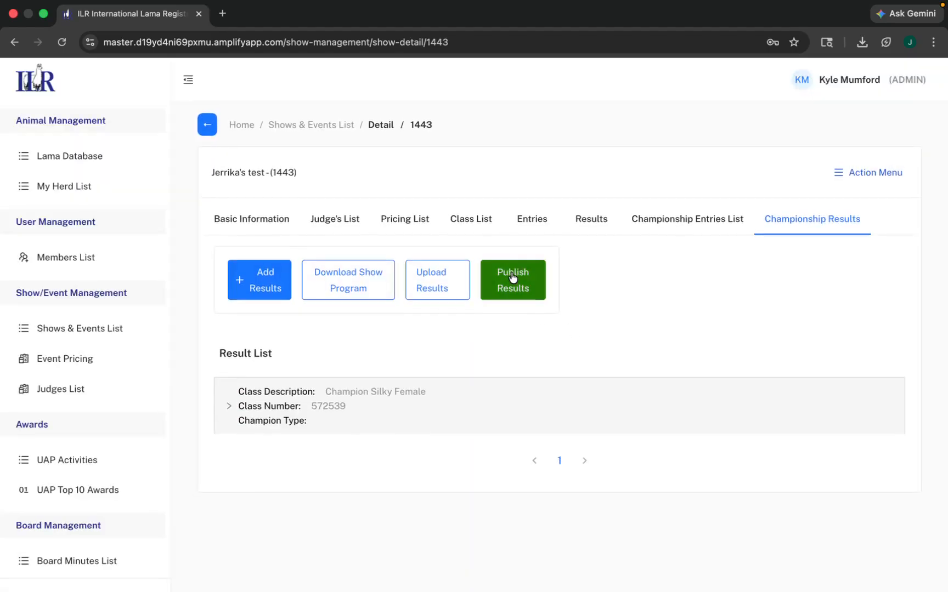
Step: Review the show's class list and the editable details of Fleece-On - Single Fleece 12 to < 24 months, then close them without saving
click(34, 192)
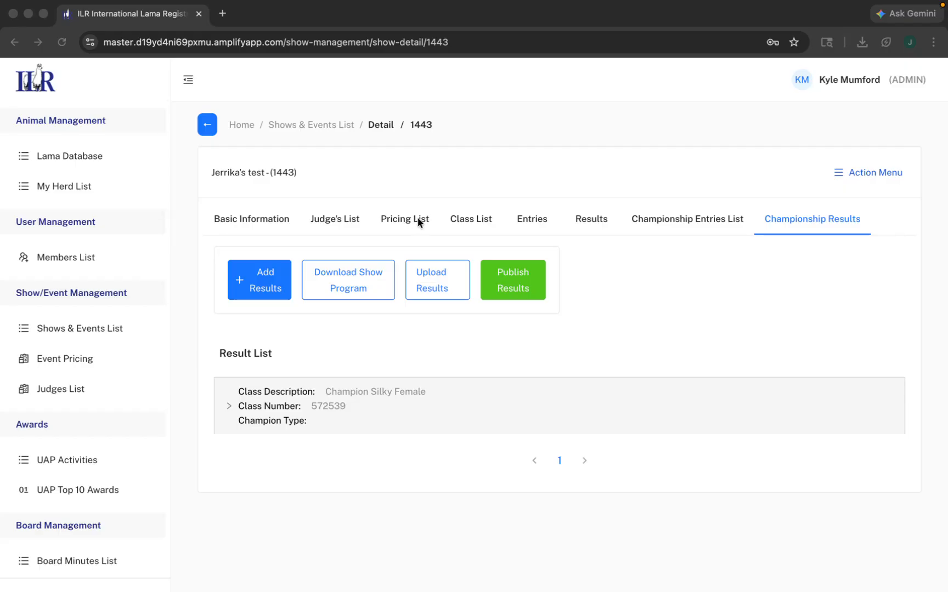
click(465, 228)
scroll(447, 339, down, 2)
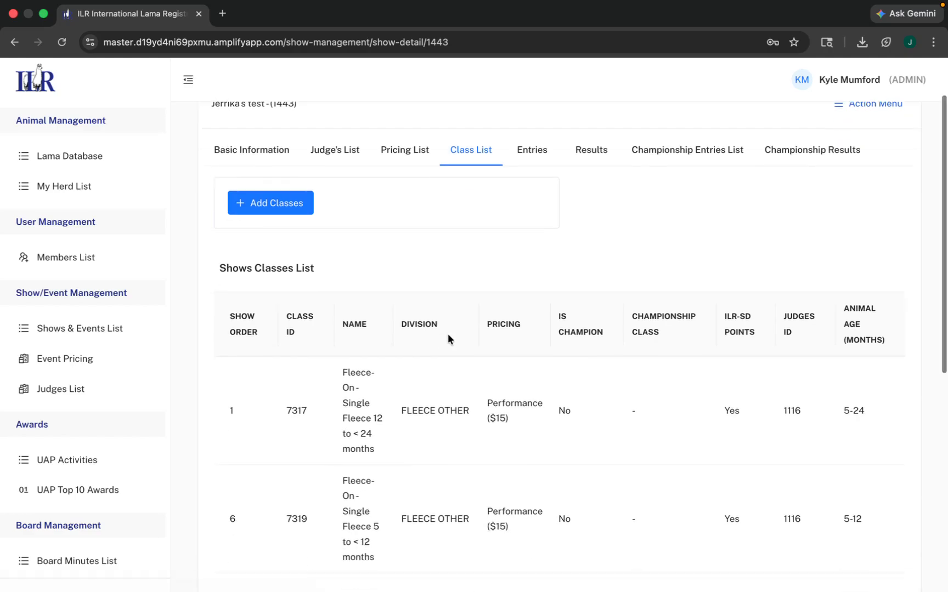
scroll(447, 333, down, 2)
scroll(447, 334, right, 3)
click(870, 348)
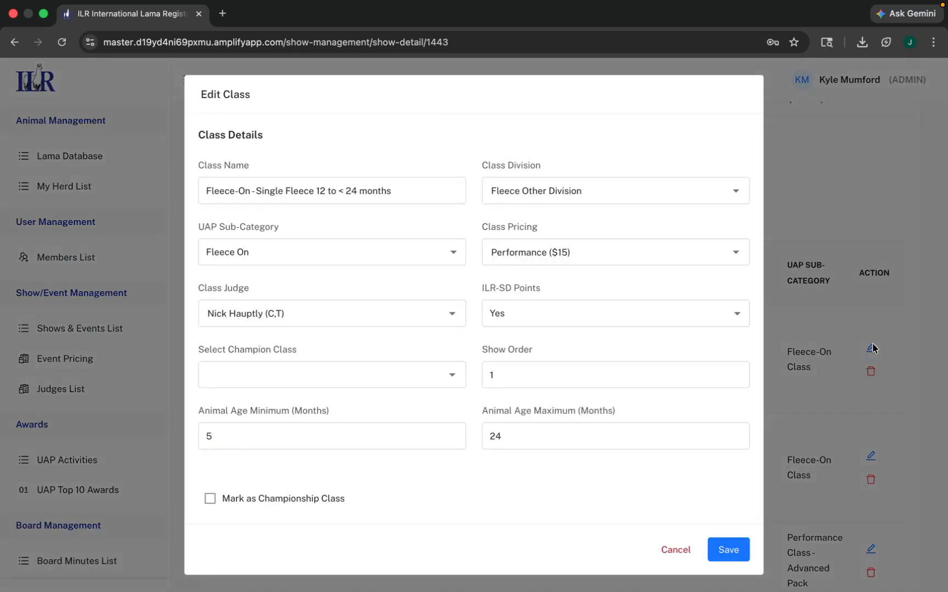
click(675, 549)
scroll(604, 466, up, 3)
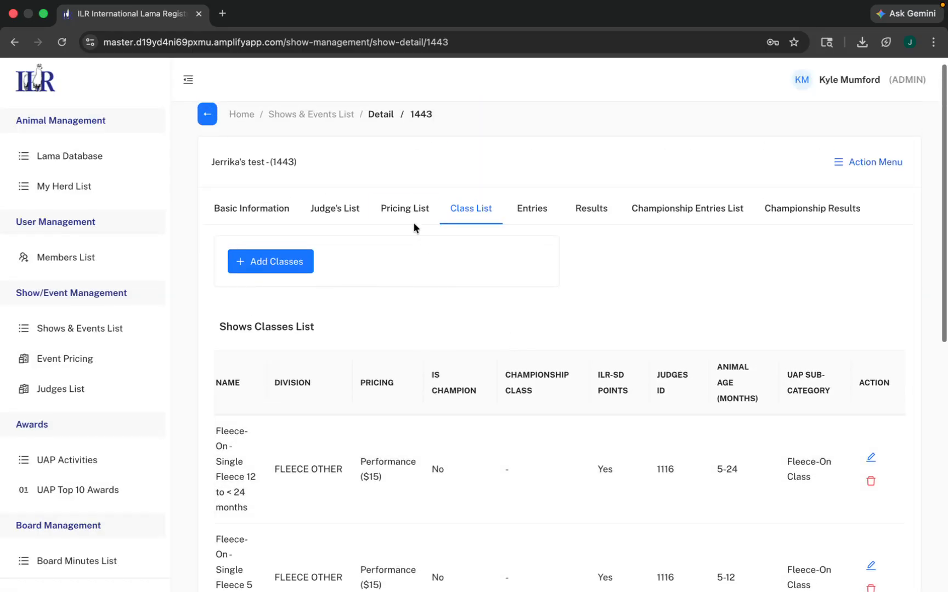
Step: Review the show's pricing list and the editable details of the Show Advertising item, leaving them without saving
click(408, 211)
scroll(408, 212, down, 2)
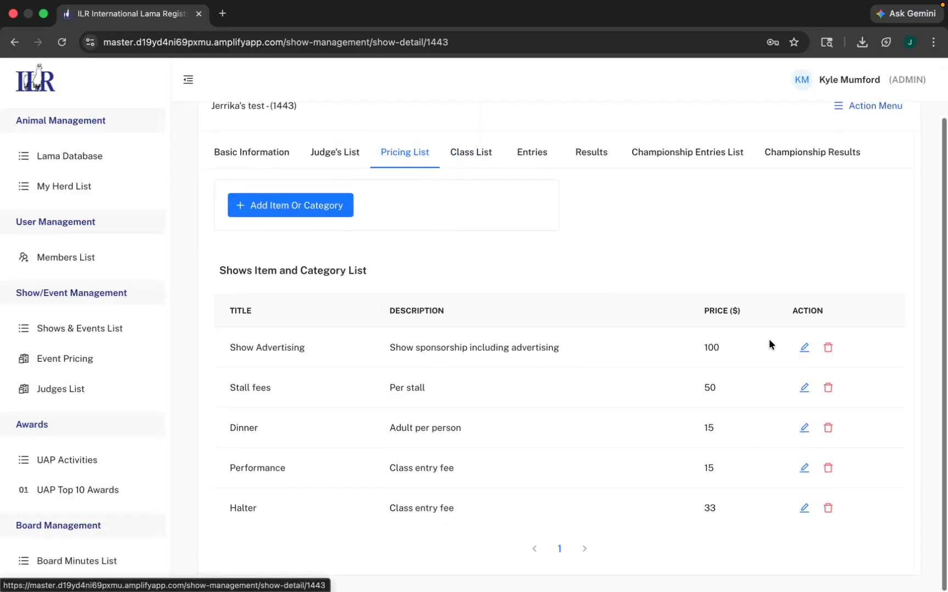
click(803, 348)
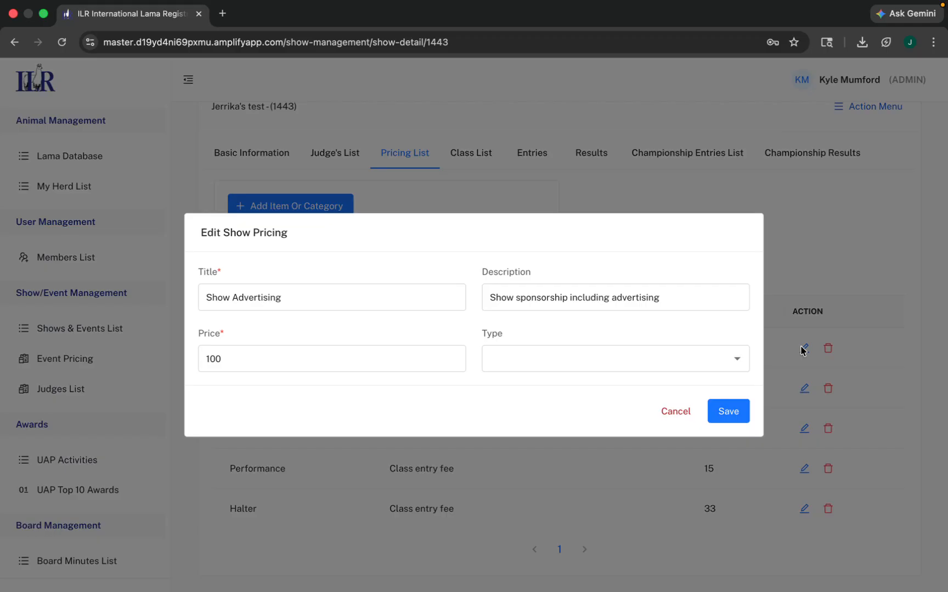
click(673, 414)
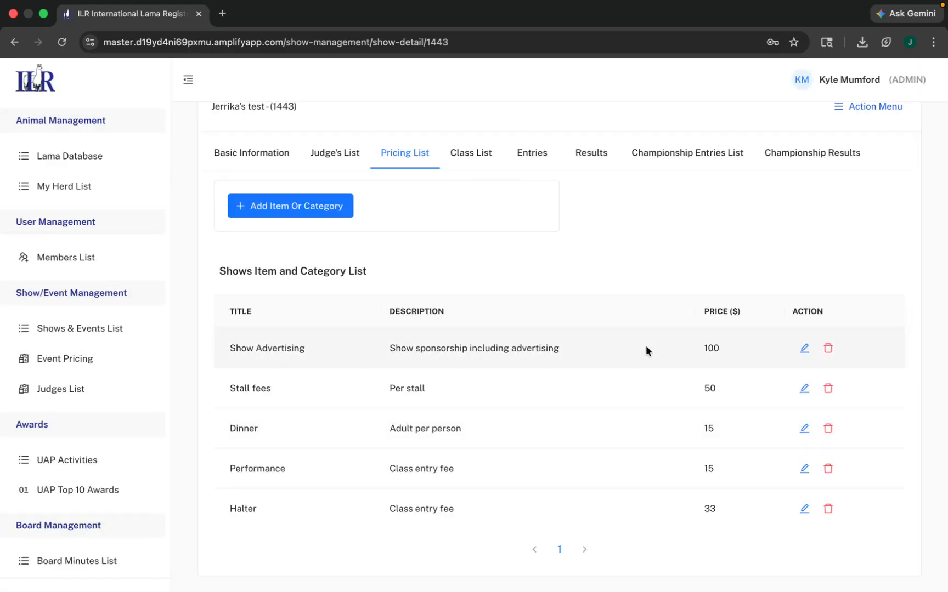